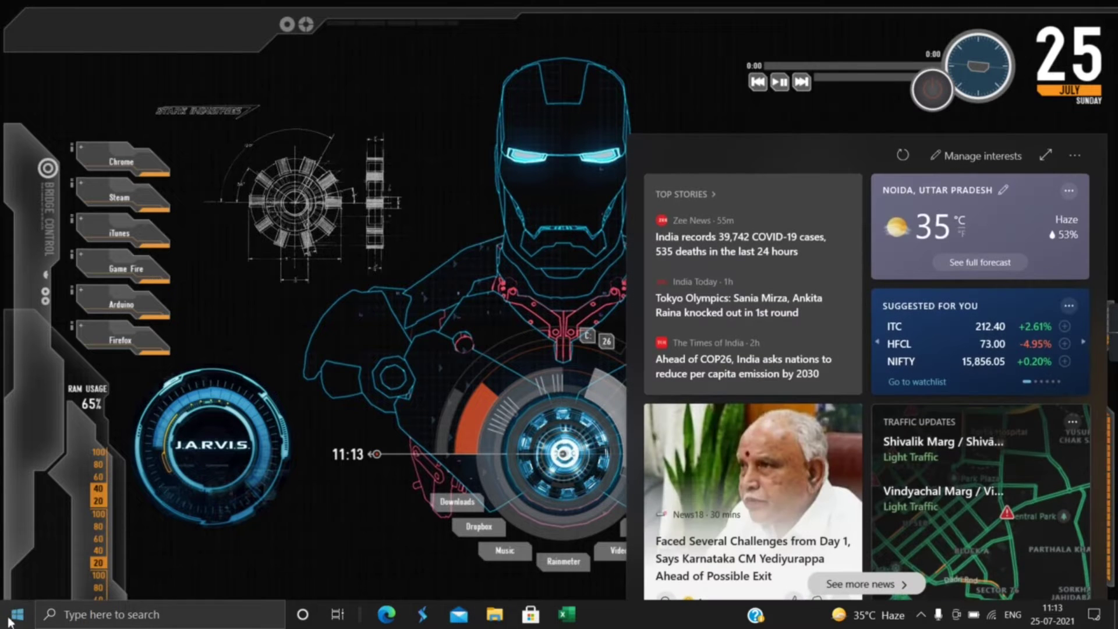
- Find Excel through the Windows search and launch it
{"action": "left_click", "coordinate": [9, 621]}
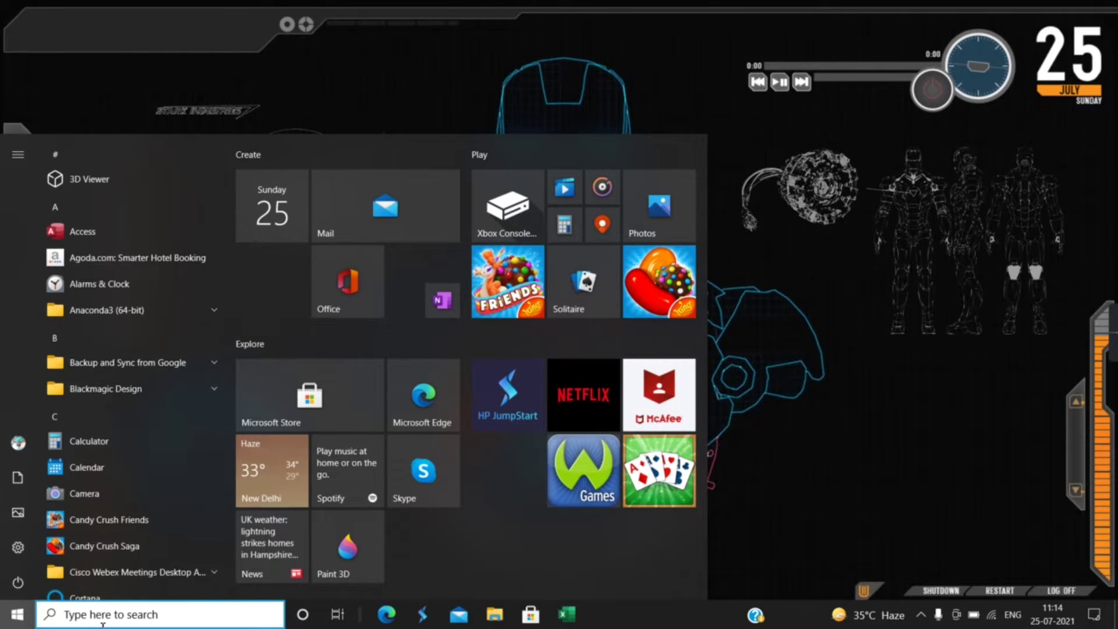
{"action": "type", "text": "excel"}
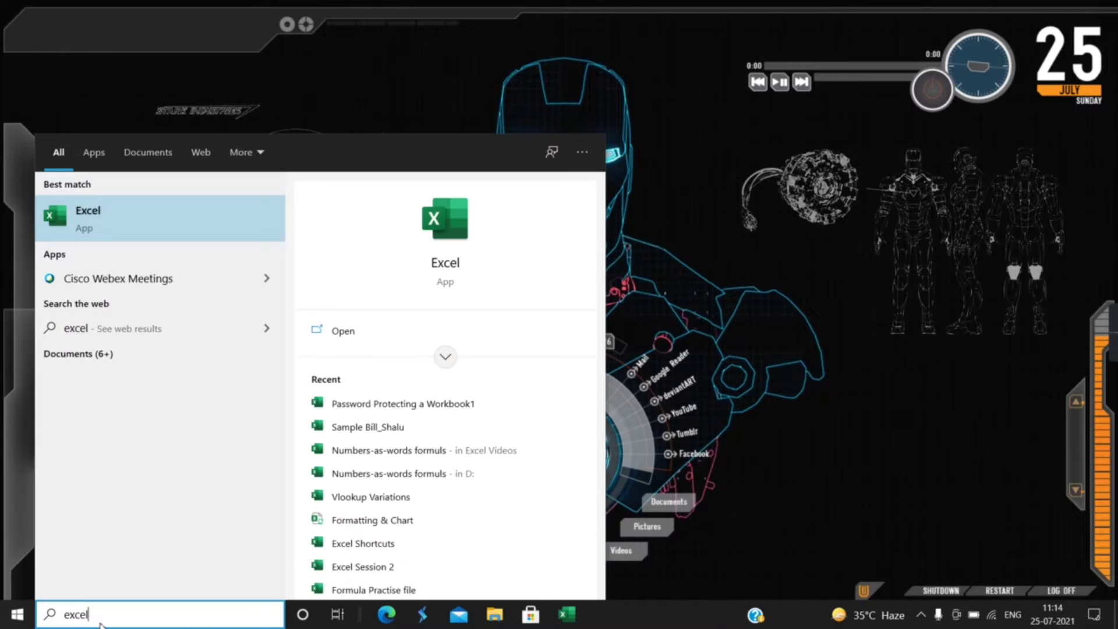
{"action": "left_click", "coordinate": [85, 226]}
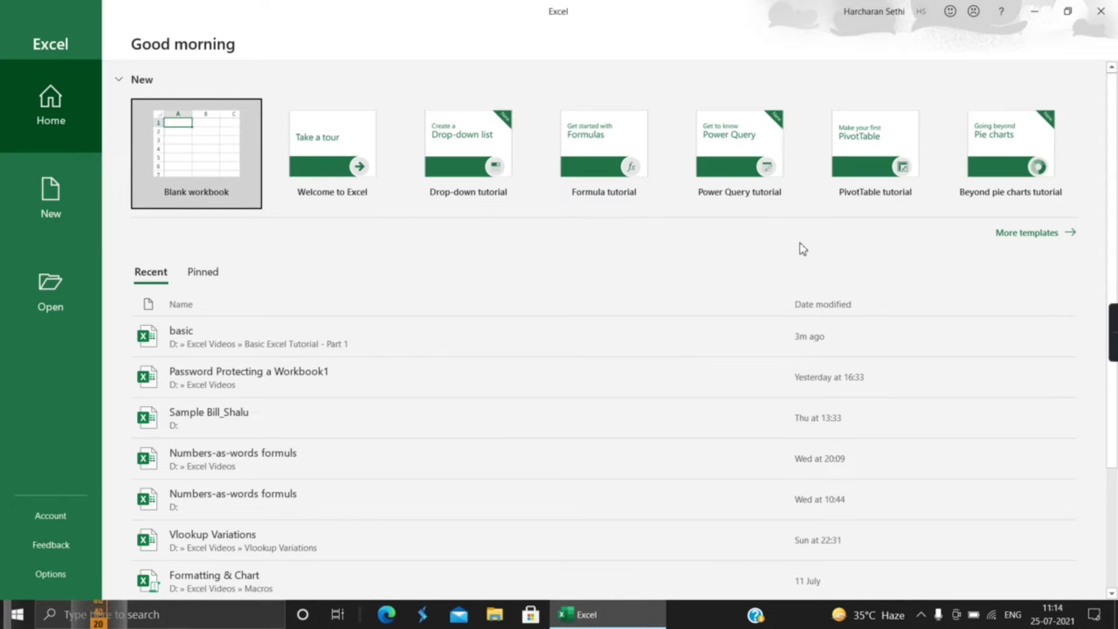
- Show more workbook templates and look through the available Office tutorials, calendars and budgets
{"action": "left_click", "coordinate": [1011, 236]}
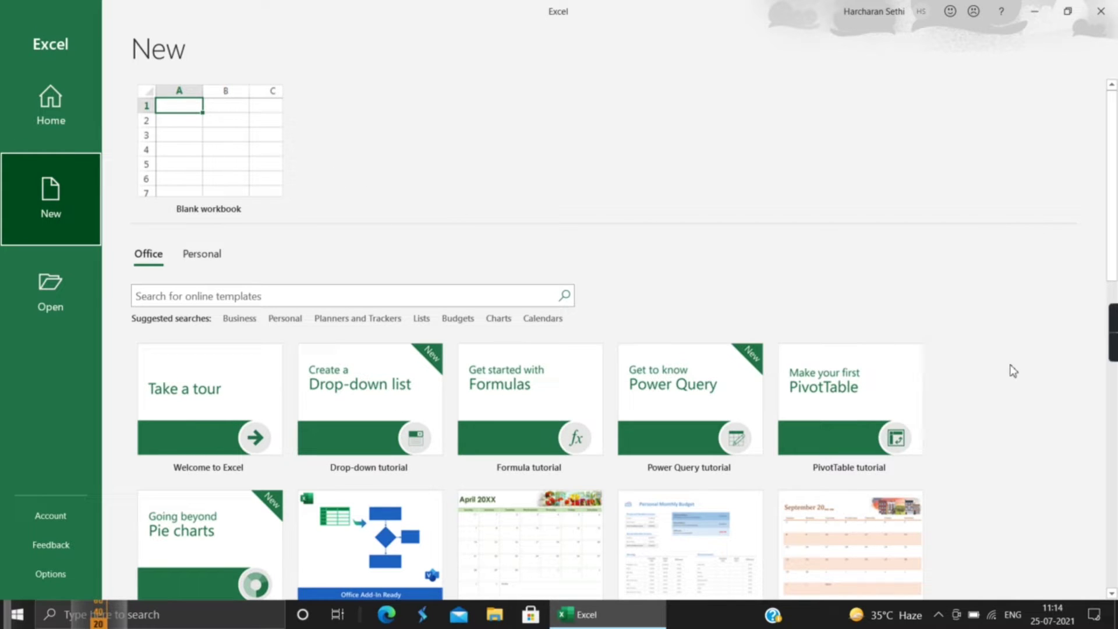
{"action": "left_click_drag", "start_coordinate": [1111, 236], "coordinate": [1101, 308]}
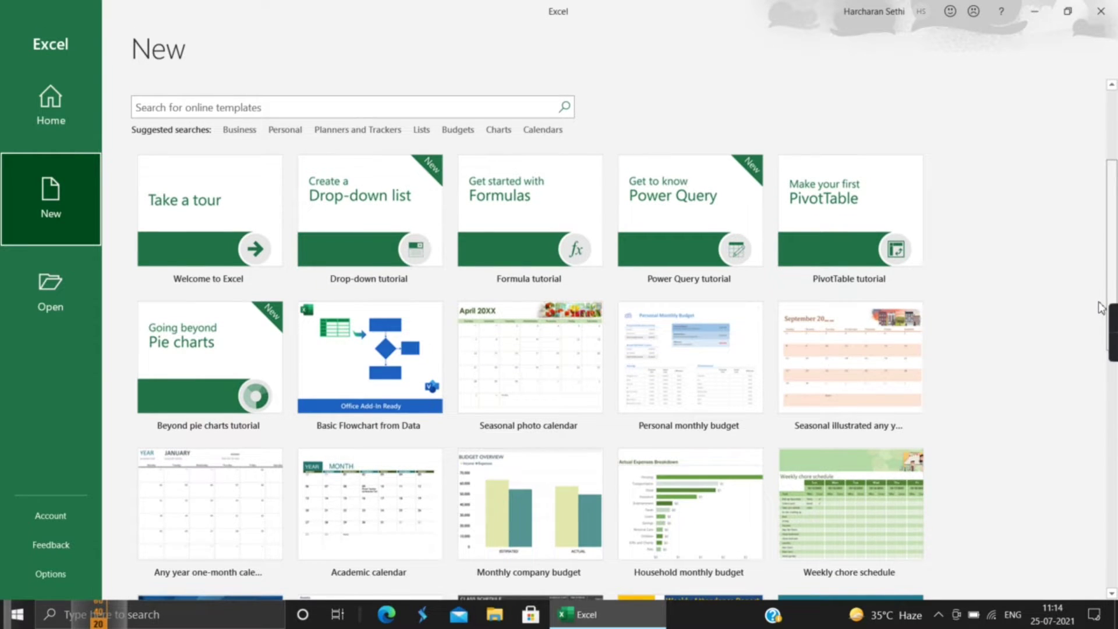
{"action": "left_click_drag", "start_coordinate": [1100, 308], "coordinate": [1100, 311]}
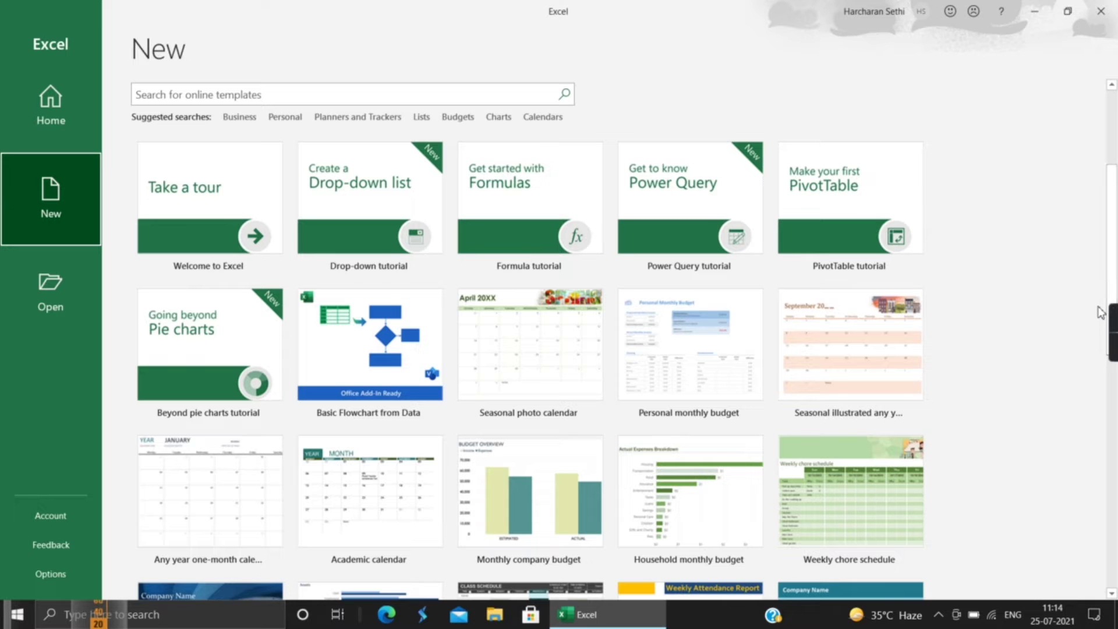
{"action": "scroll", "coordinate": [1109, 309], "scroll_direction": "down", "scroll_amount": 1}
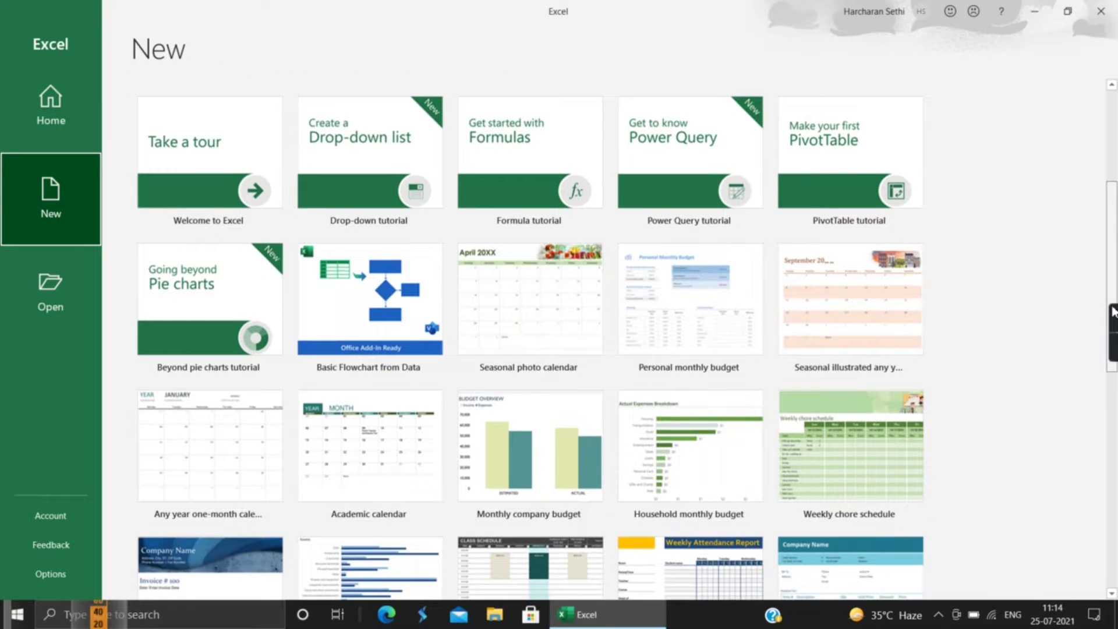
{"action": "left_click_drag", "start_coordinate": [1112, 311], "coordinate": [1112, 249]}
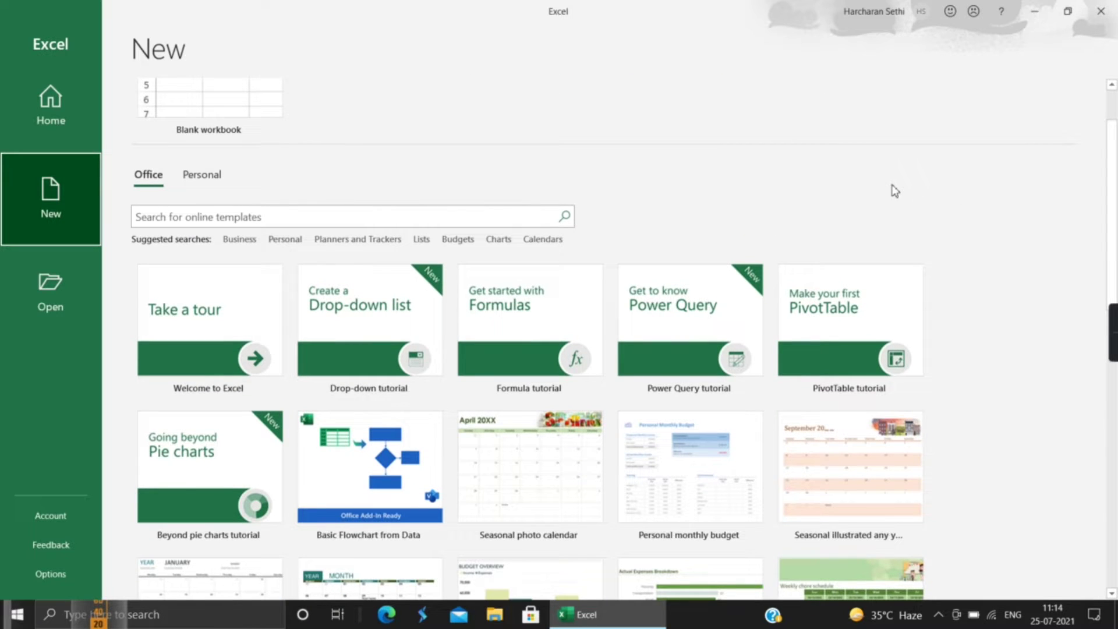
- Search the online templates for "budget" and look through the matching designs
{"action": "left_click", "coordinate": [357, 216]}
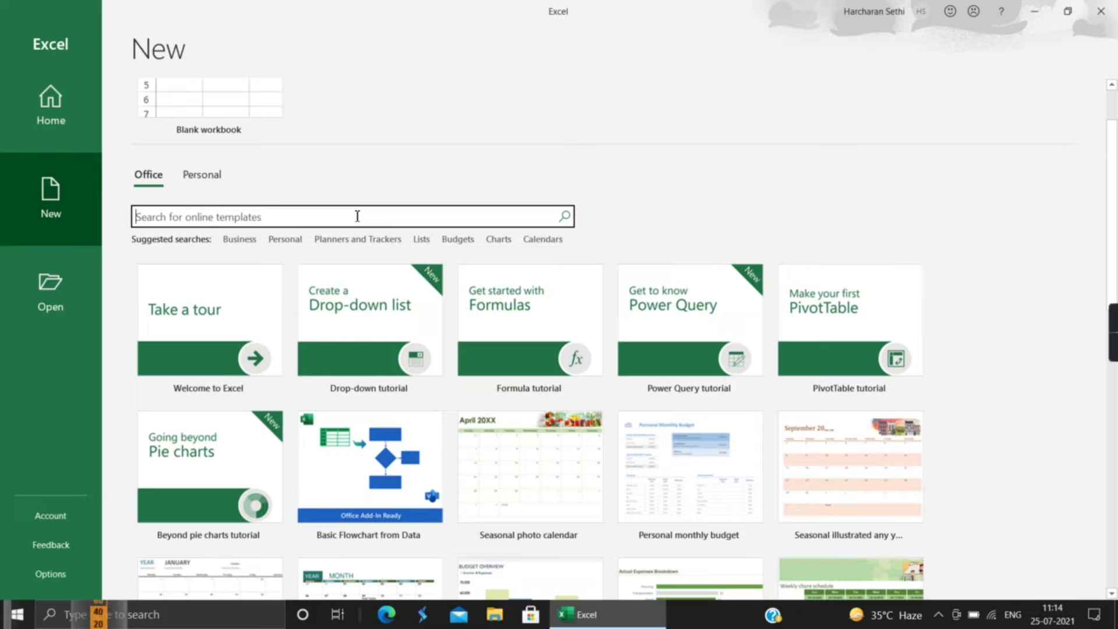
{"action": "type", "text": "budget"}
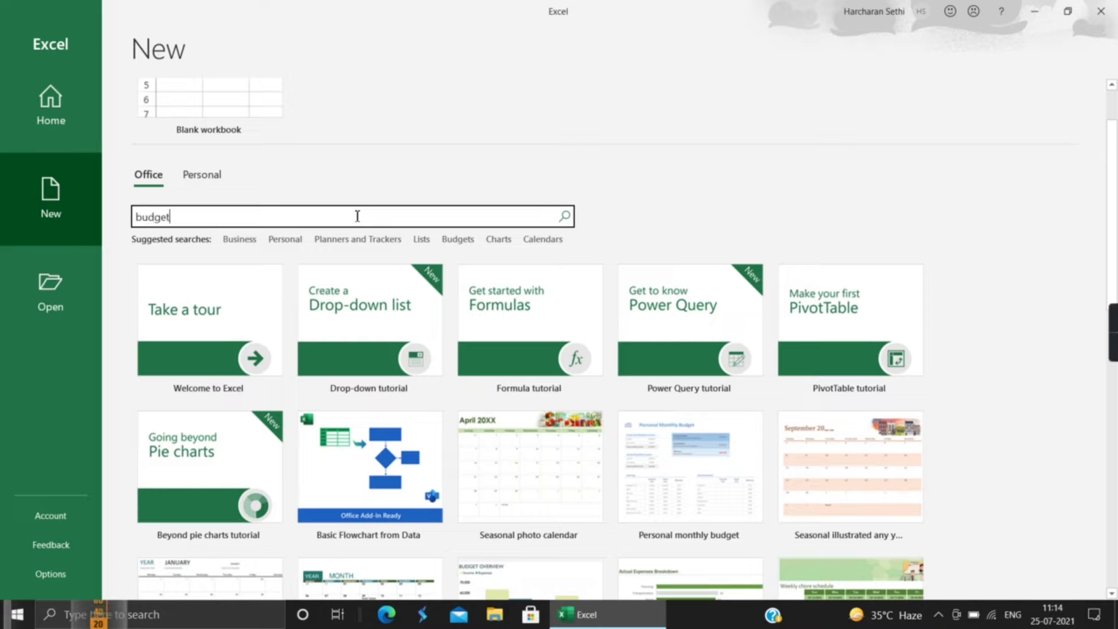
{"action": "key", "text": "Return"}
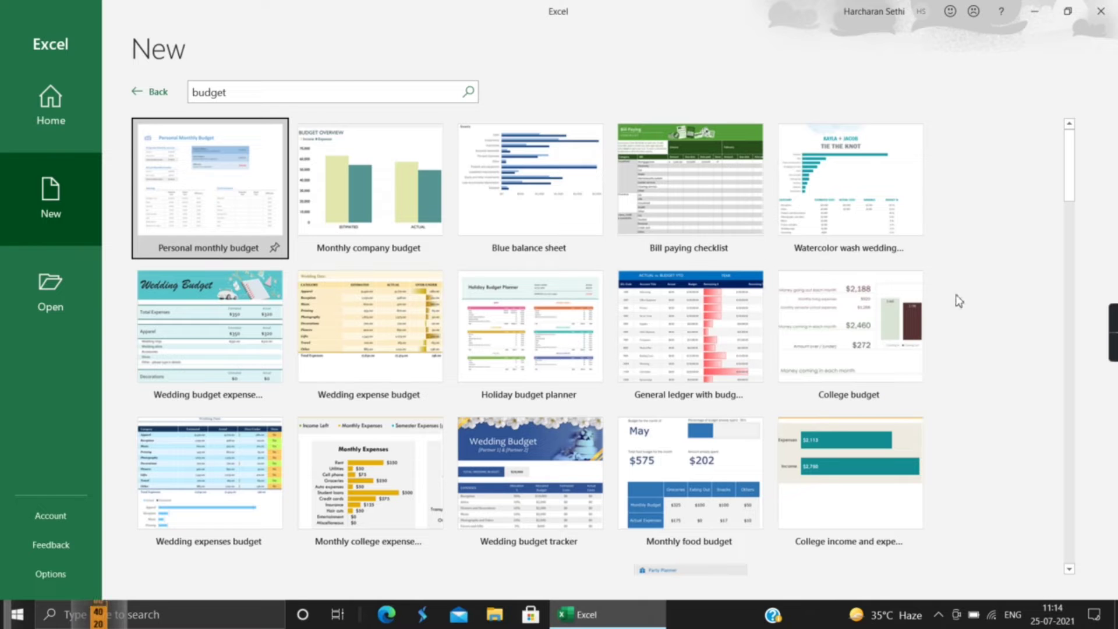
{"action": "left_click_drag", "start_coordinate": [1069, 175], "coordinate": [1074, 256]}
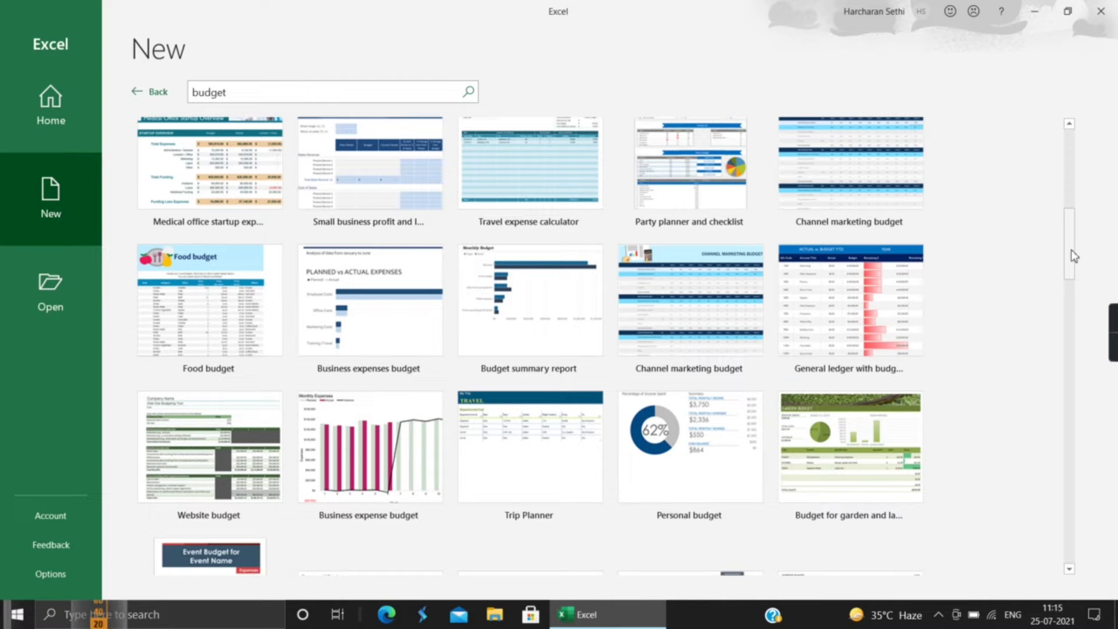
{"action": "left_click_drag", "start_coordinate": [1075, 257], "coordinate": [1074, 175]}
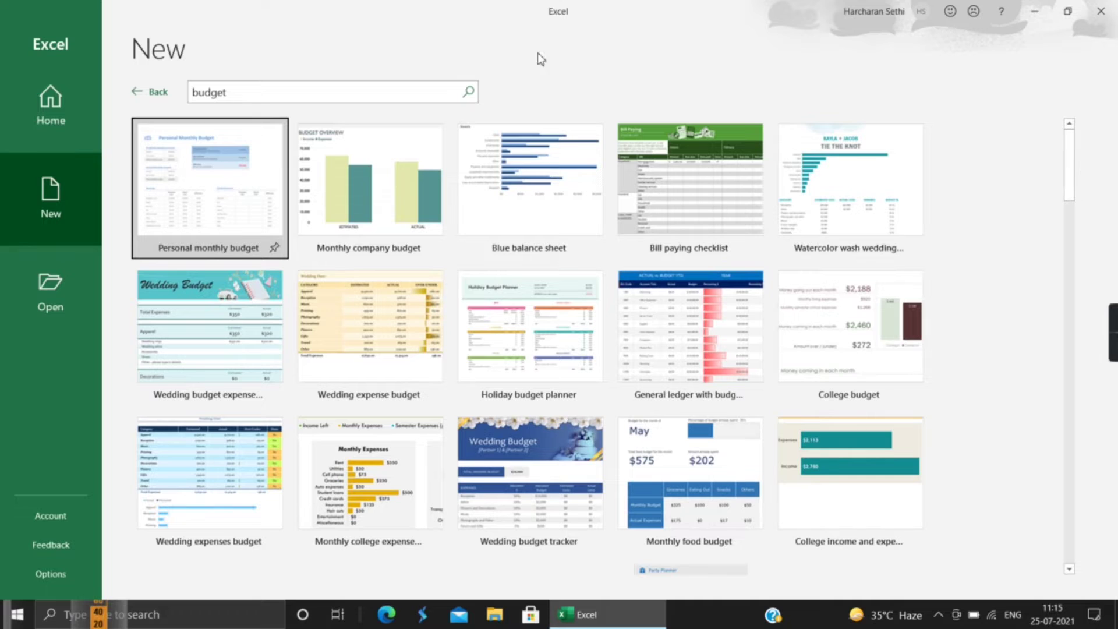
- Leave the budget template search and create a new blank workbook
{"action": "left_click", "coordinate": [154, 91]}
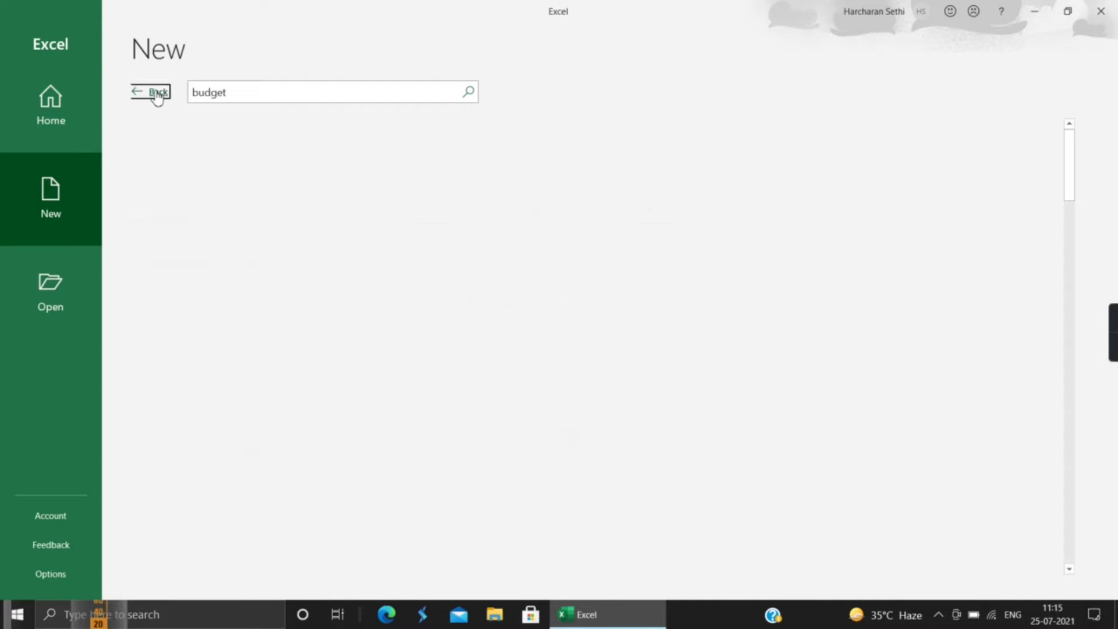
{"action": "left_click", "coordinate": [192, 148]}
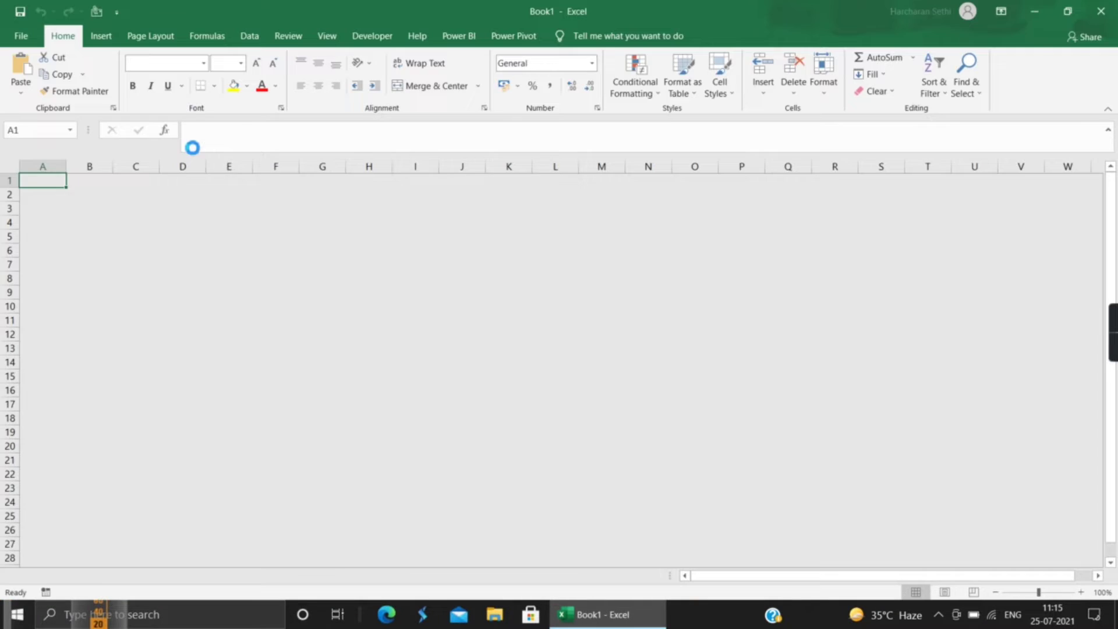
{"action": "left_click", "coordinate": [192, 146]}
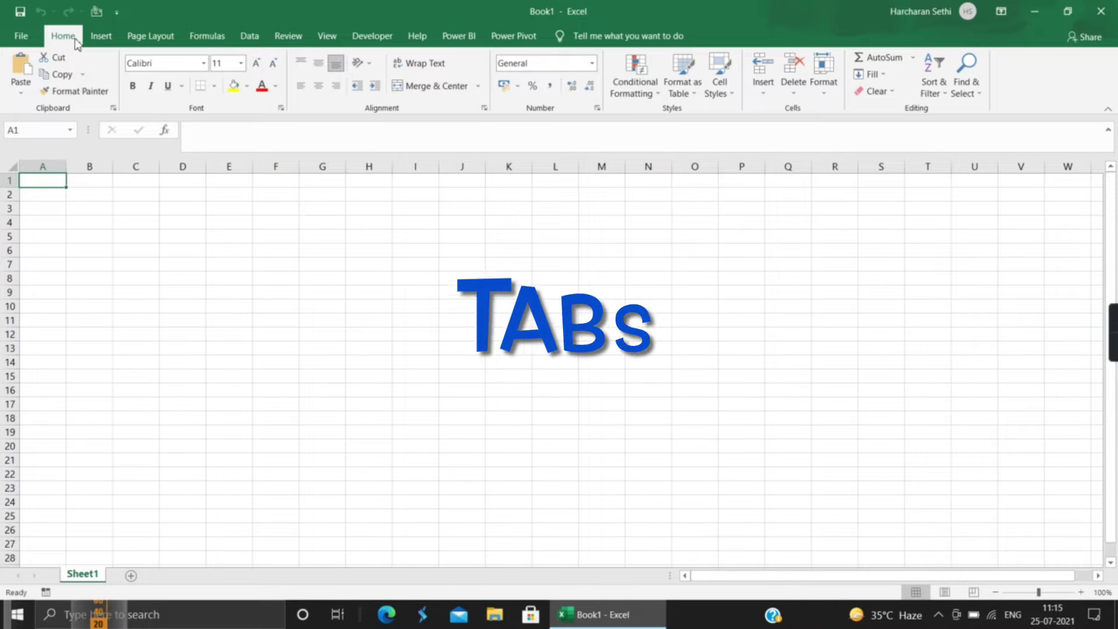
- Examine how the ribbon's command groups differ between the Home, Insert, Page Layout and Formulas categories
{"action": "left_click", "coordinate": [113, 41]}
{"action": "left_click", "coordinate": [151, 39]}
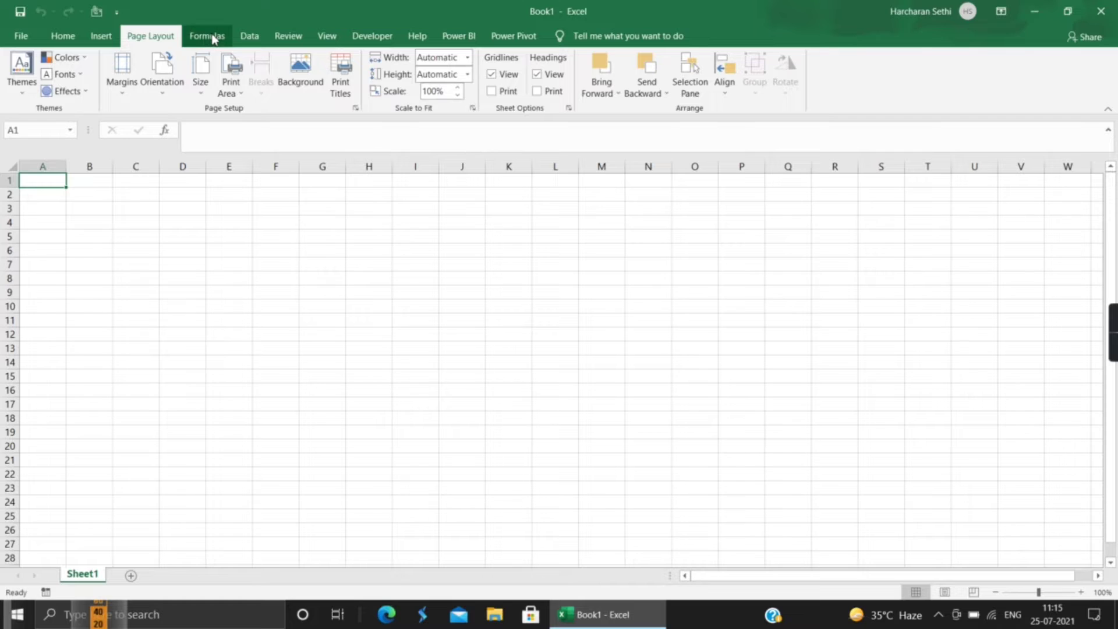
{"action": "left_click", "coordinate": [214, 38]}
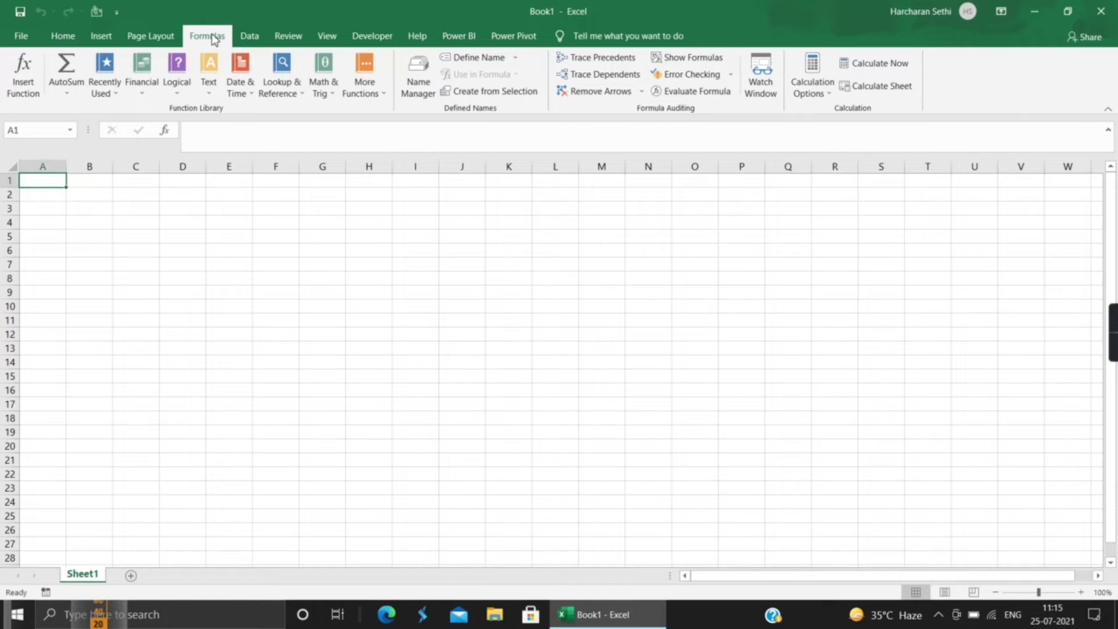
{"action": "left_click", "coordinate": [63, 40]}
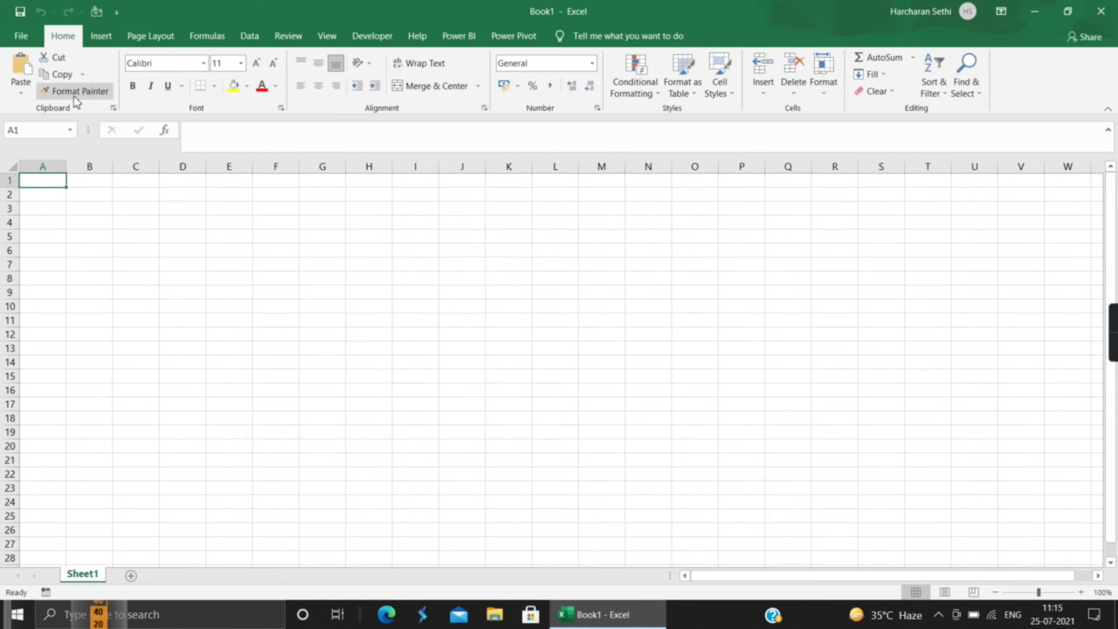
{"action": "left_click", "coordinate": [99, 40]}
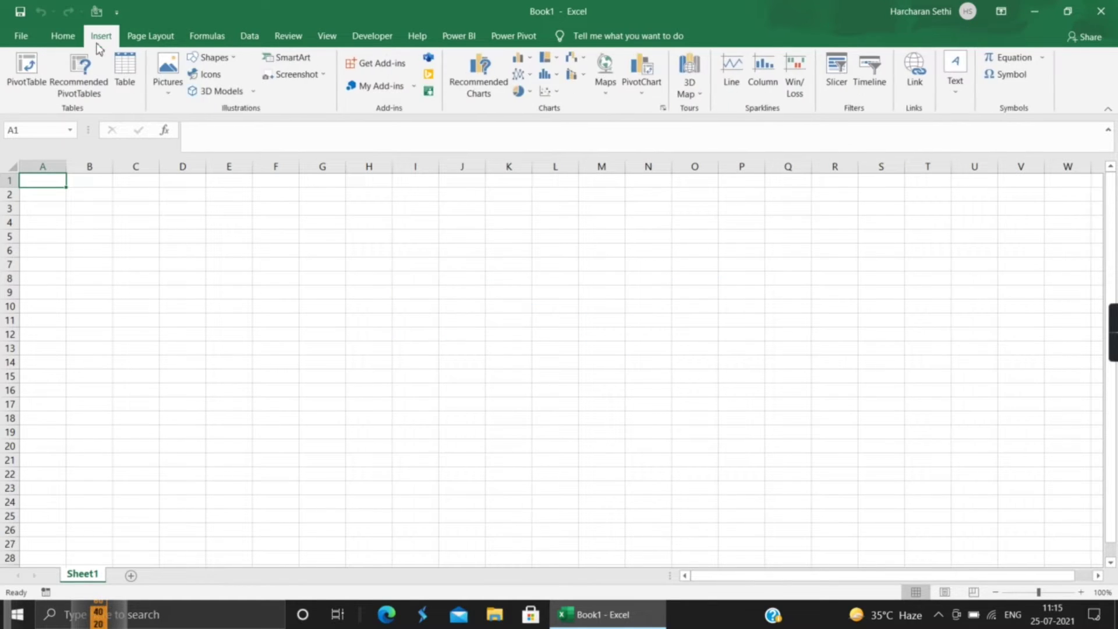
{"action": "left_click", "coordinate": [164, 39]}
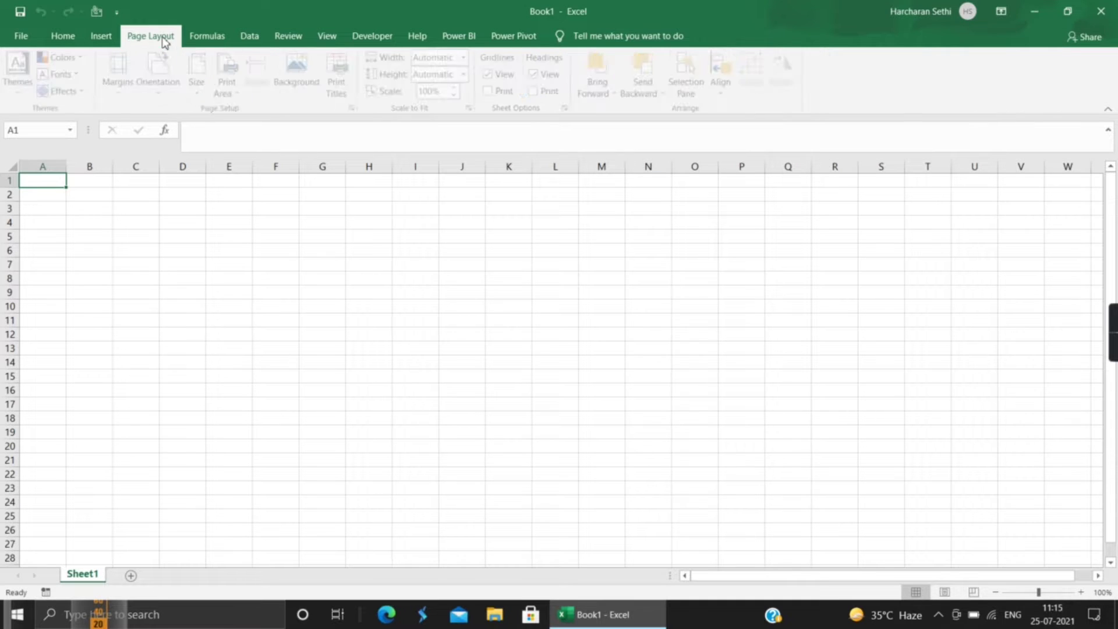
{"action": "left_click", "coordinate": [63, 37]}
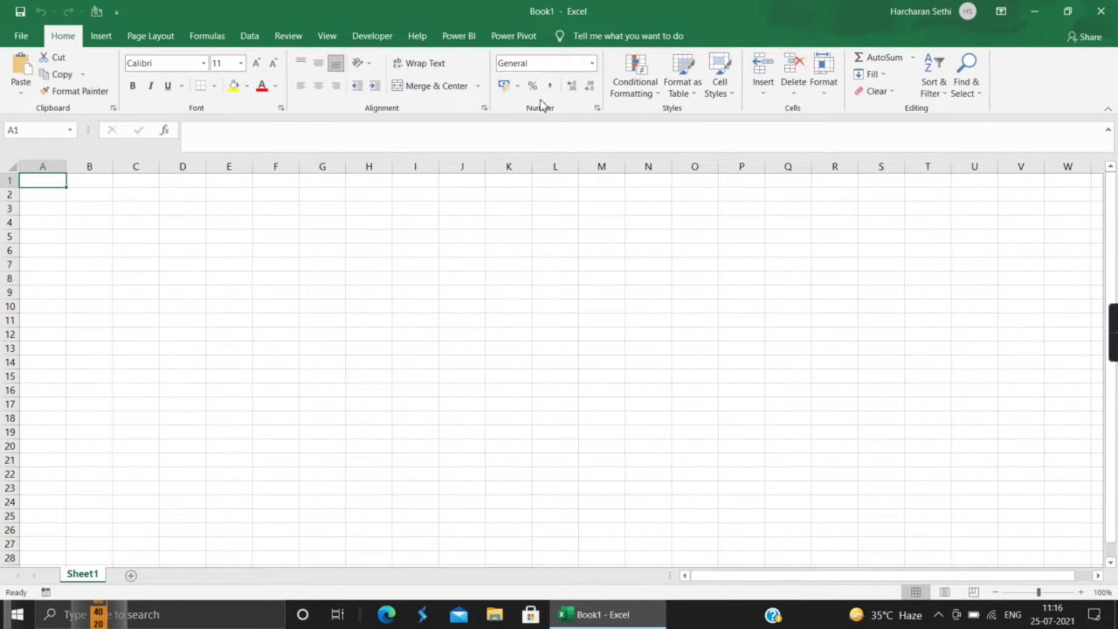
{"action": "left_click", "coordinate": [116, 41]}
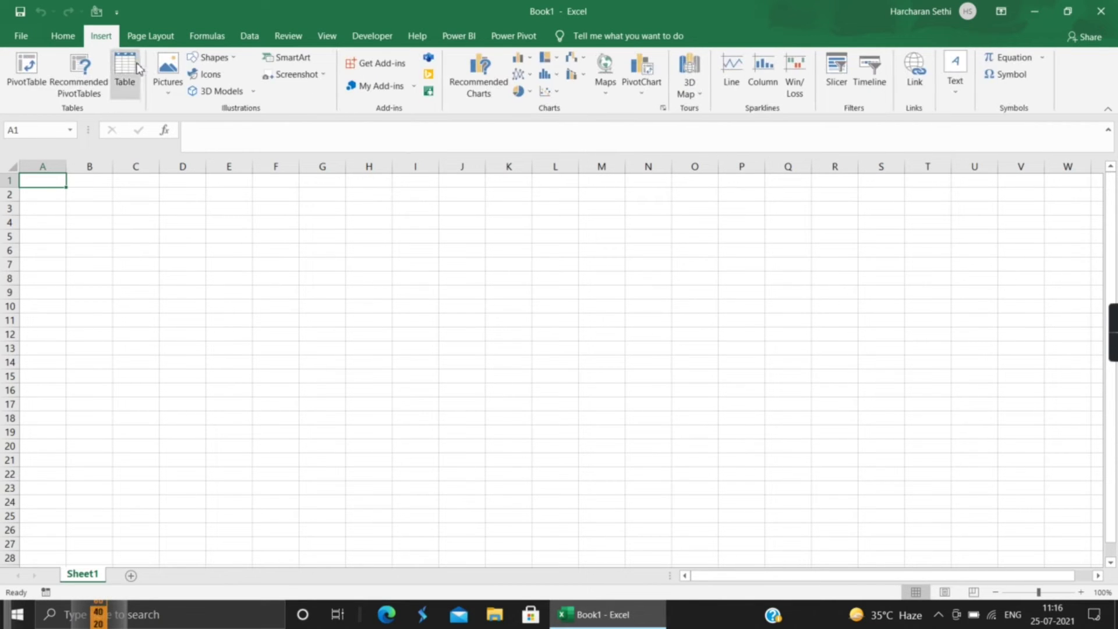
{"action": "left_click", "coordinate": [150, 36]}
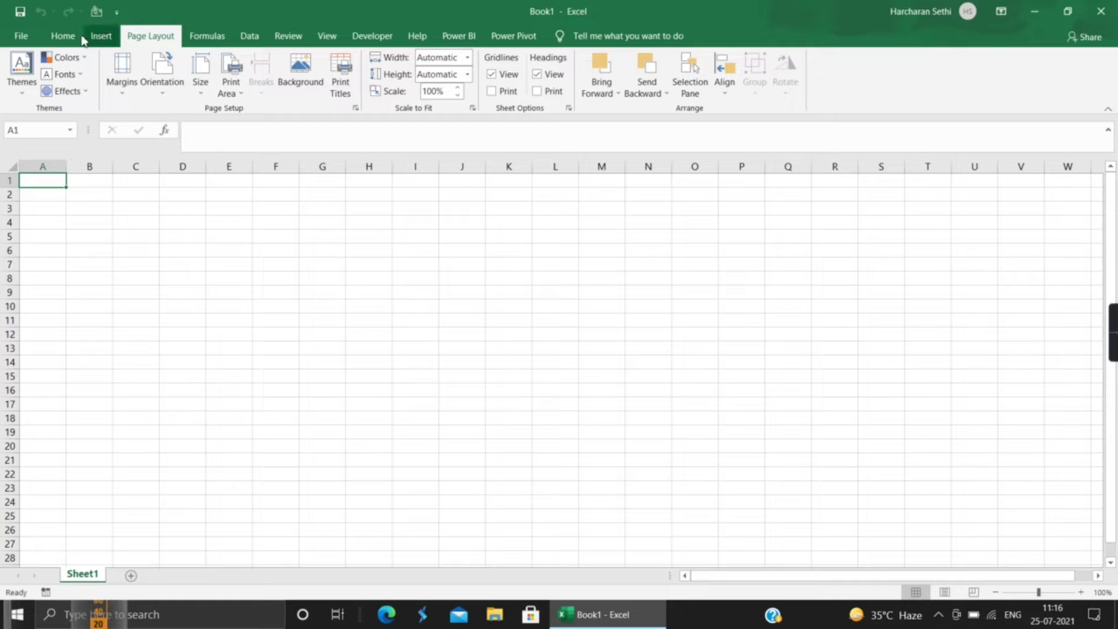
{"action": "left_click", "coordinate": [64, 37]}
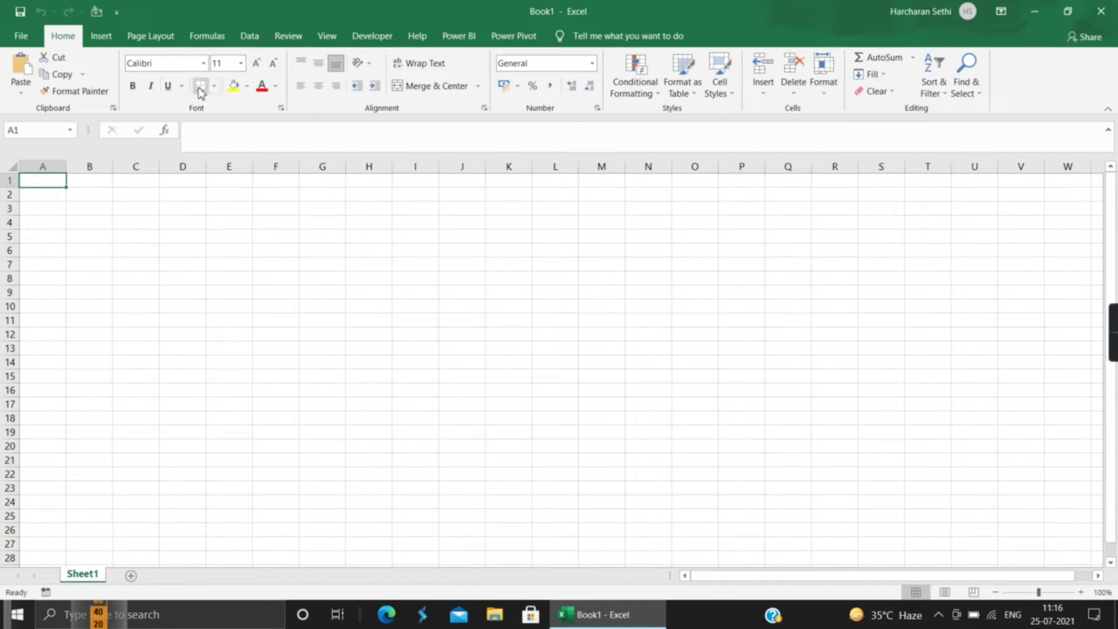
- View the Font and Number settings in the Format Cells dialog, and close it without changing anything
{"action": "left_click", "coordinate": [280, 108]}
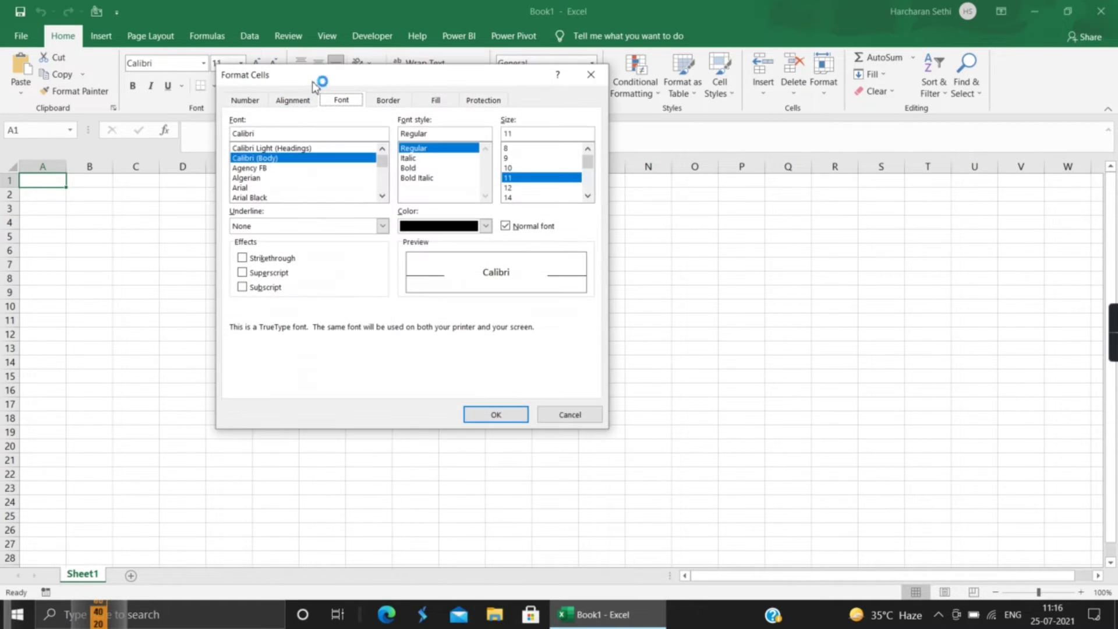
{"action": "left_click_drag", "start_coordinate": [333, 142], "coordinate": [332, 146]}
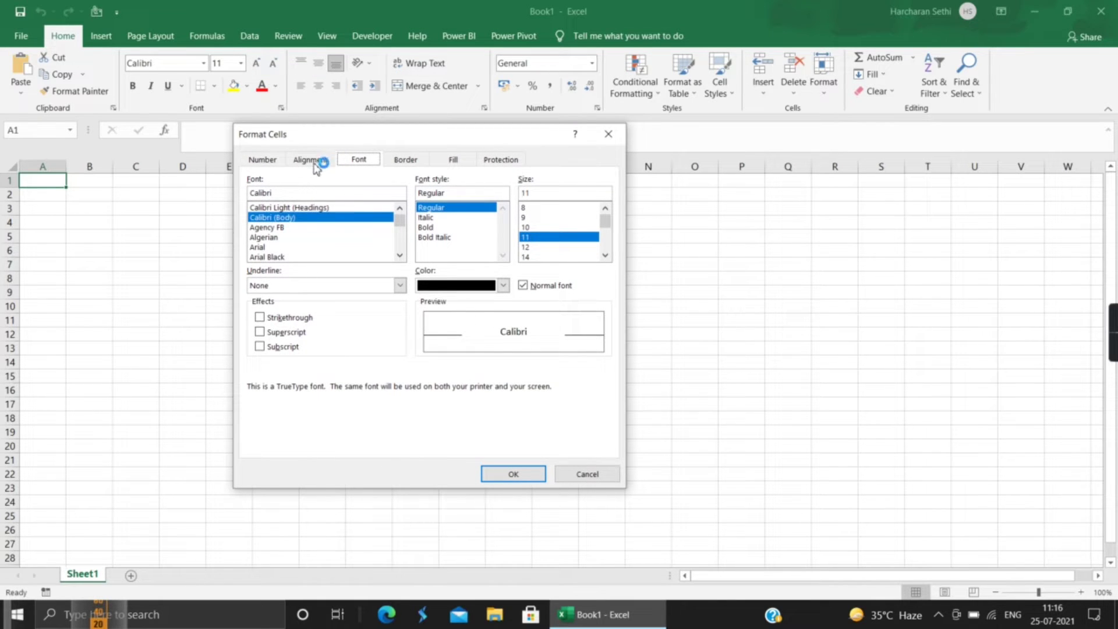
{"action": "left_click", "coordinate": [312, 161]}
{"action": "left_click", "coordinate": [281, 162]}
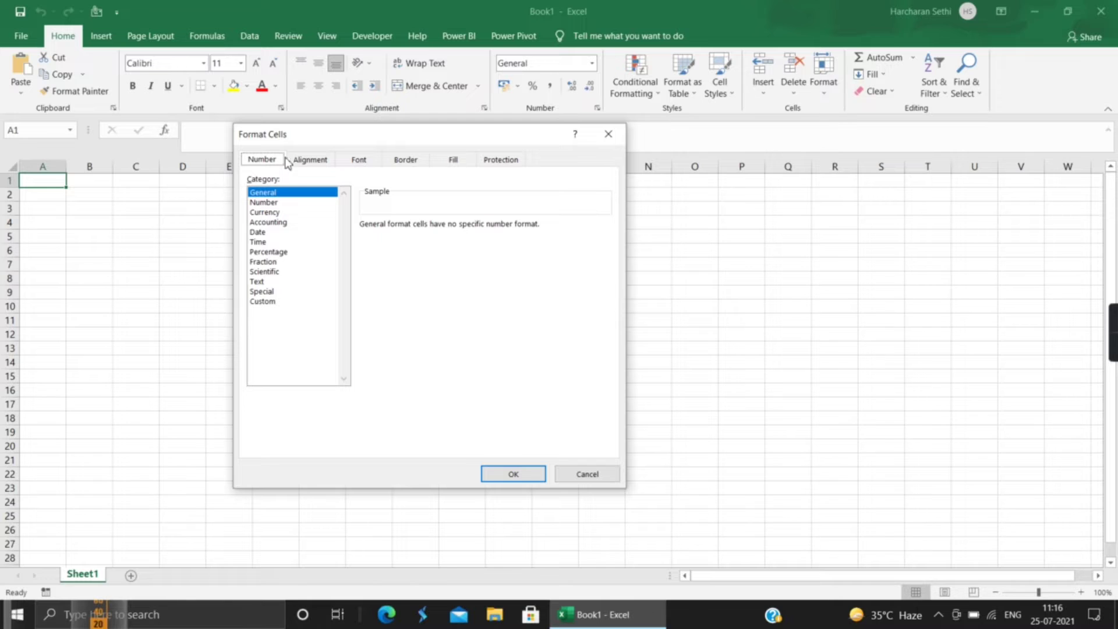
{"action": "left_click_drag", "start_coordinate": [324, 134], "coordinate": [317, 138]}
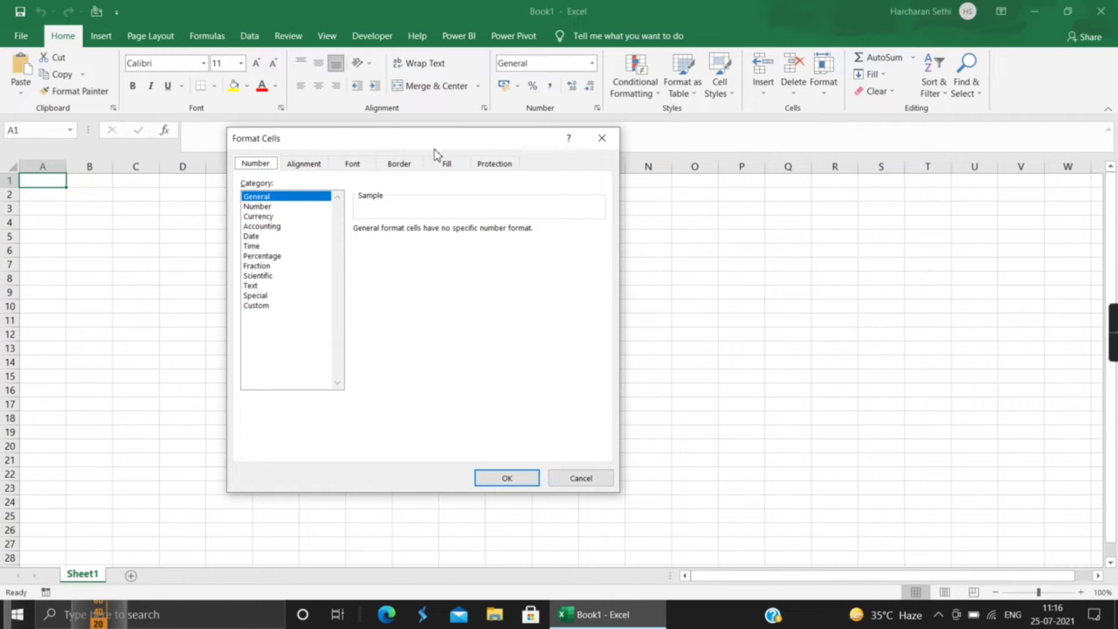
{"action": "left_click", "coordinate": [603, 140]}
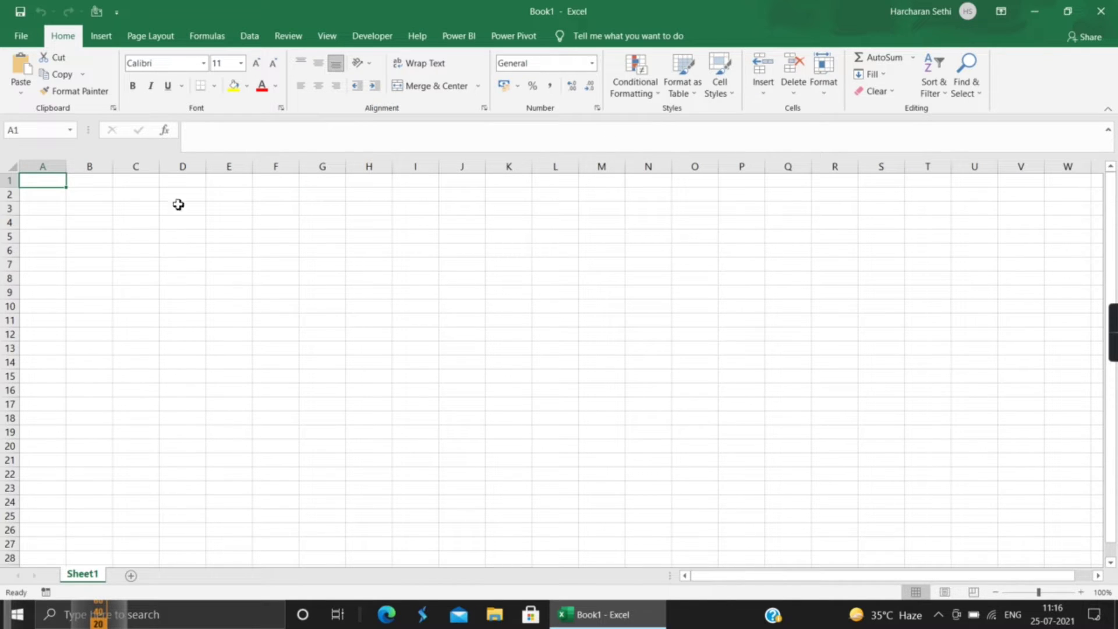
- Select whole columns A, B, C and D one at a time to show how columns are laid out
{"action": "left_click", "coordinate": [48, 166]}
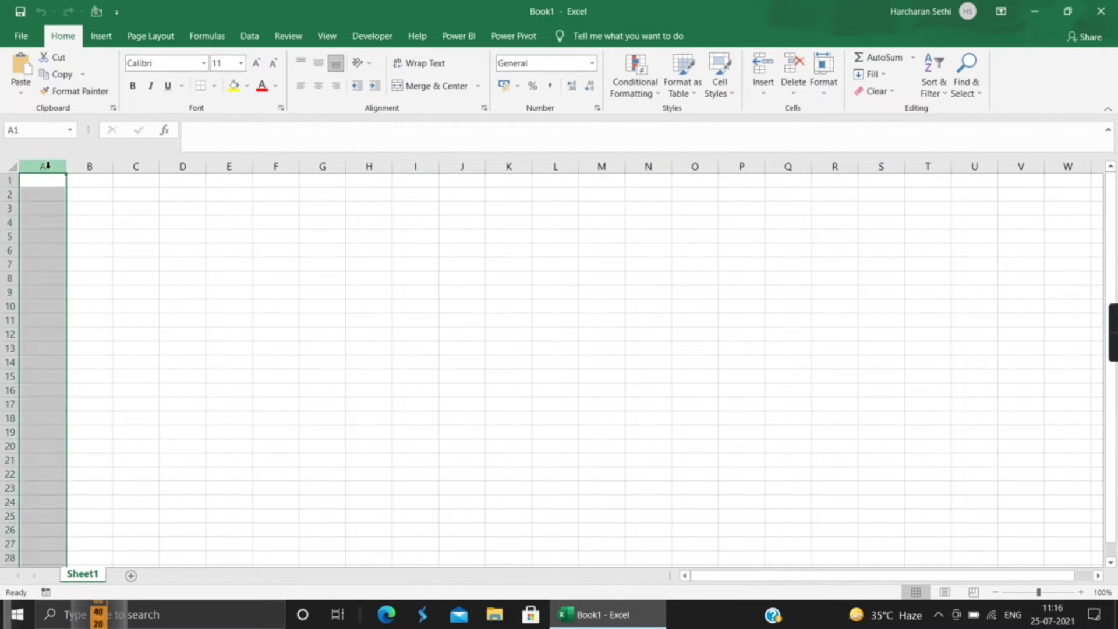
{"action": "left_click", "coordinate": [81, 166]}
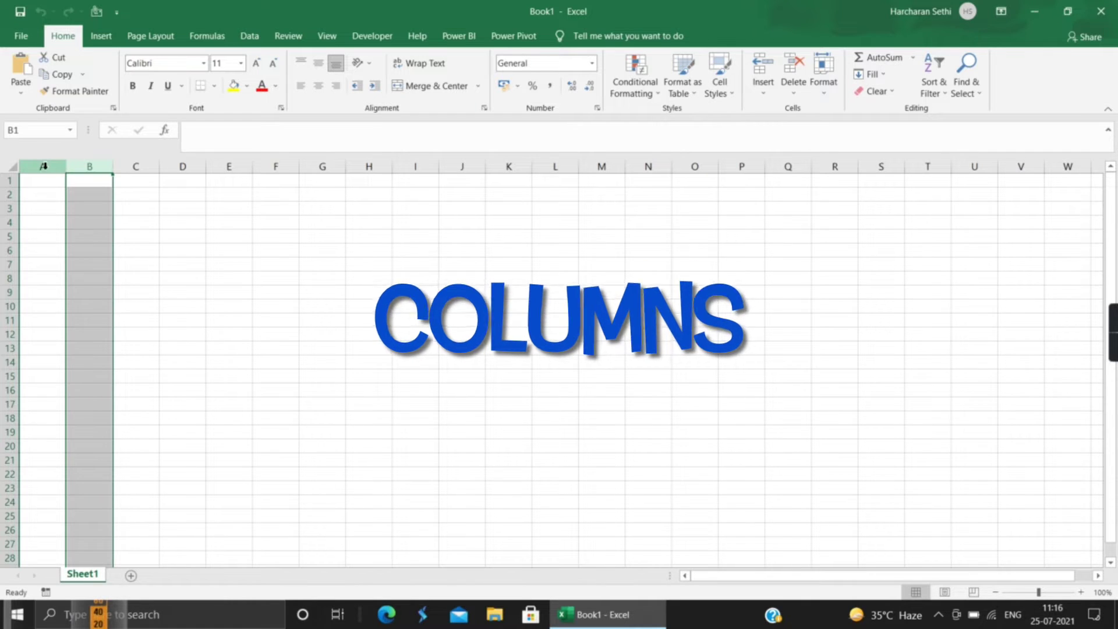
{"action": "left_click", "coordinate": [47, 166]}
{"action": "left_click", "coordinate": [88, 166]}
{"action": "left_click", "coordinate": [140, 166]}
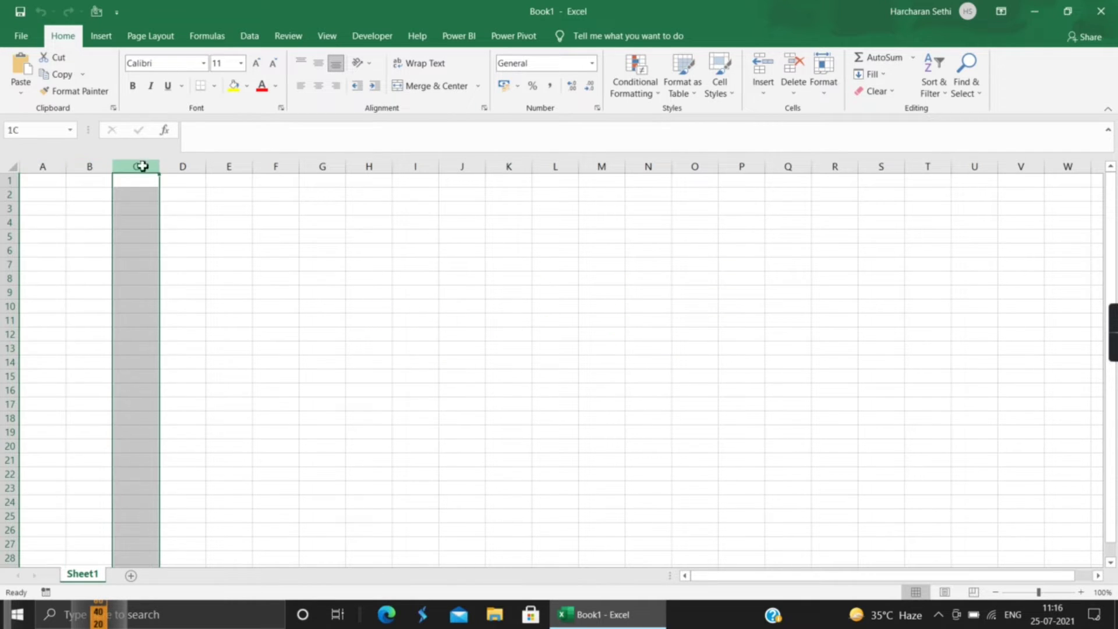
{"action": "left_click", "coordinate": [181, 165]}
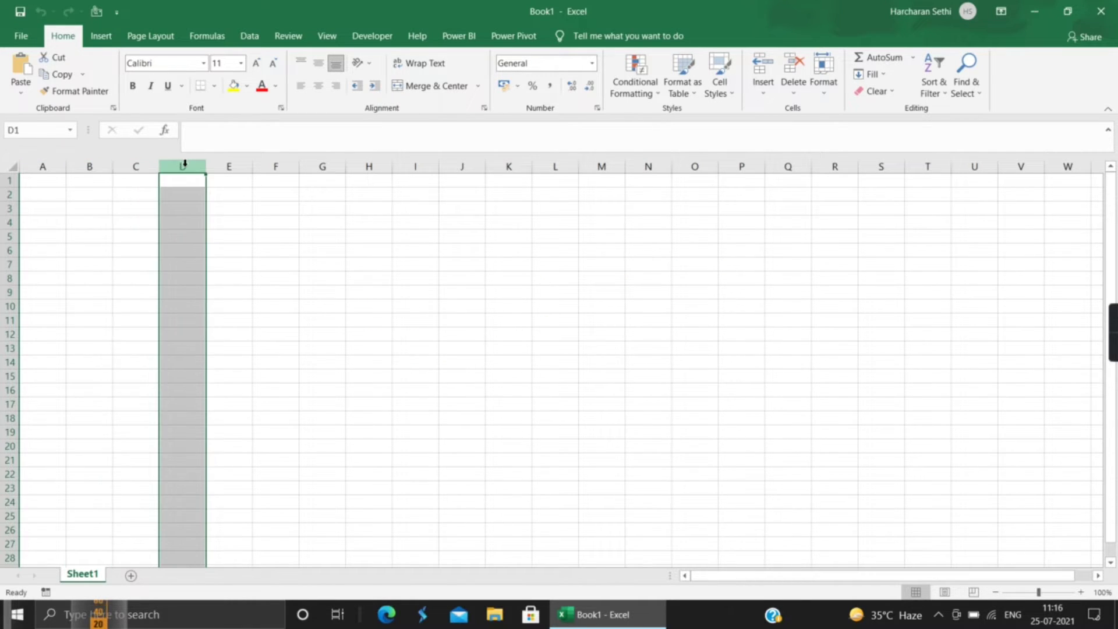
- Select whole rows 1, 2 and 4 one at a time to show how rows are laid out
{"action": "left_click", "coordinate": [9, 180]}
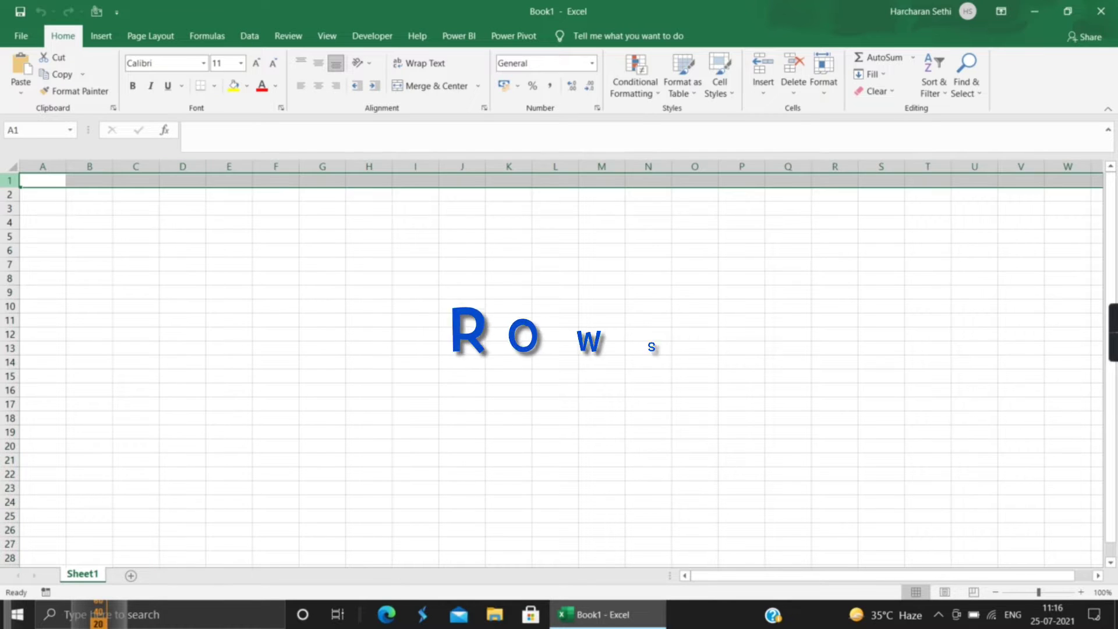
{"action": "left_click", "coordinate": [8, 195]}
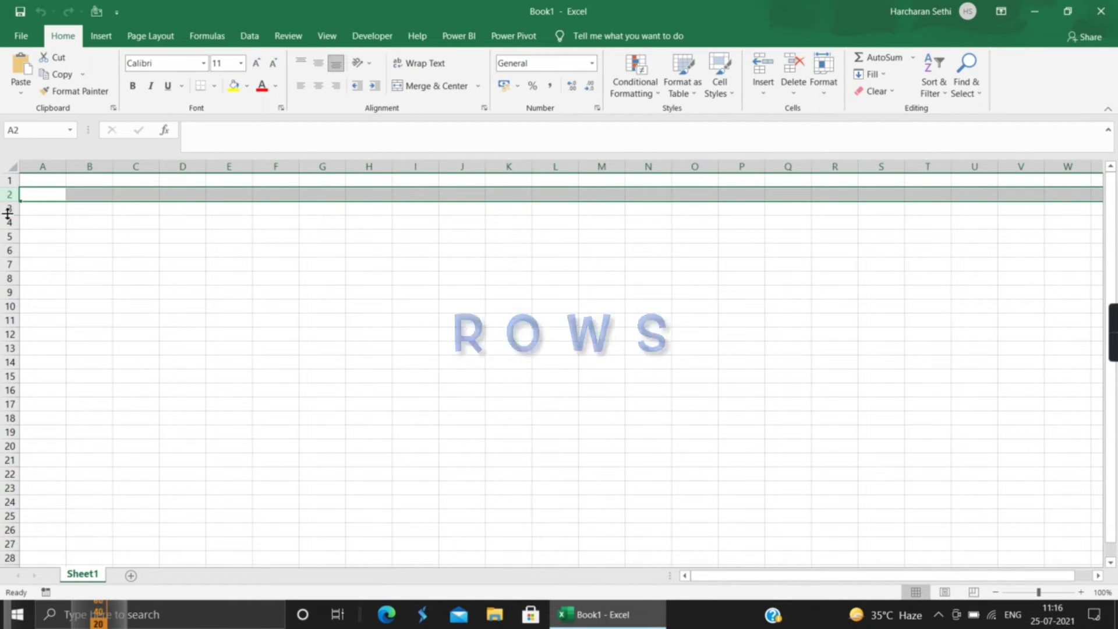
{"action": "left_click", "coordinate": [9, 222]}
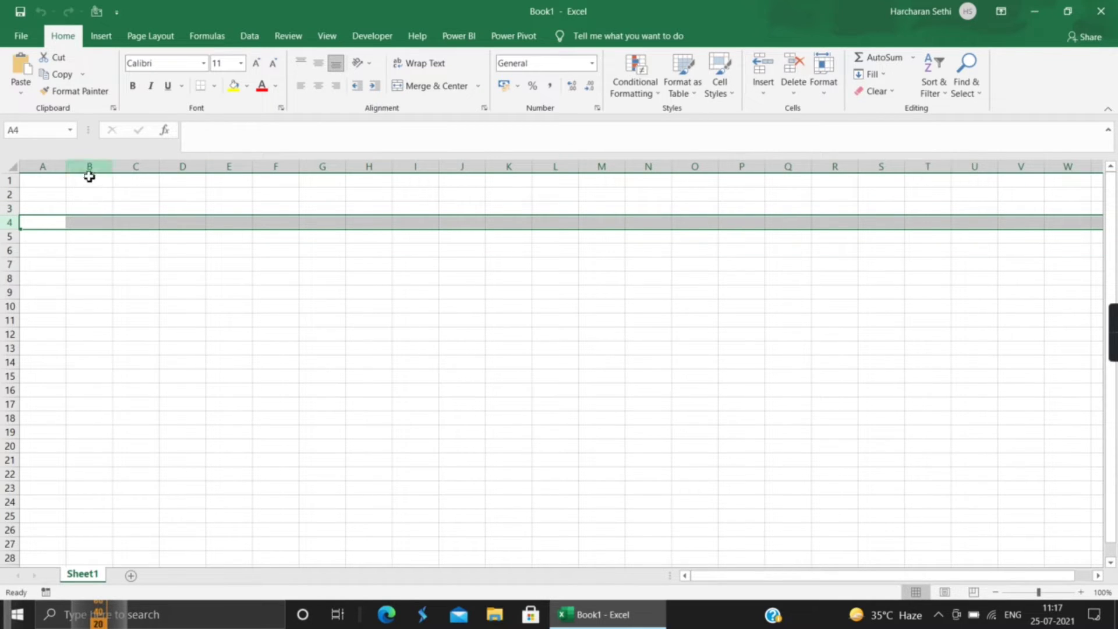
- Select the single cells B4, H5, E10 and K6 in turn and check each cell's address
{"action": "left_click", "coordinate": [78, 223]}
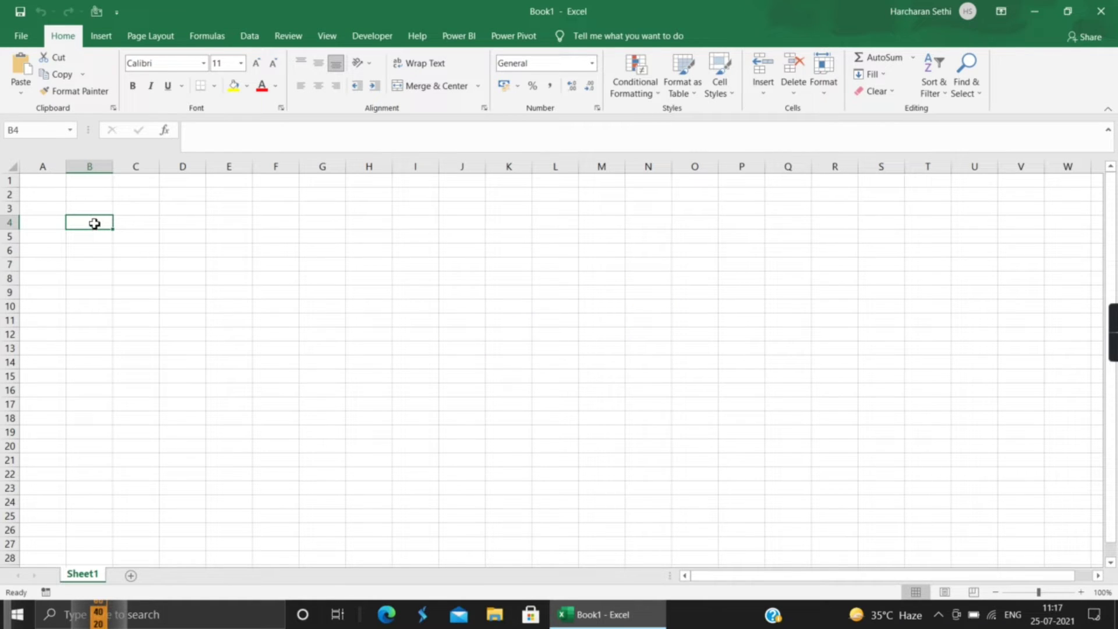
{"action": "left_click", "coordinate": [26, 131]}
{"action": "key", "text": "Escape"}
{"action": "left_click", "coordinate": [382, 241]}
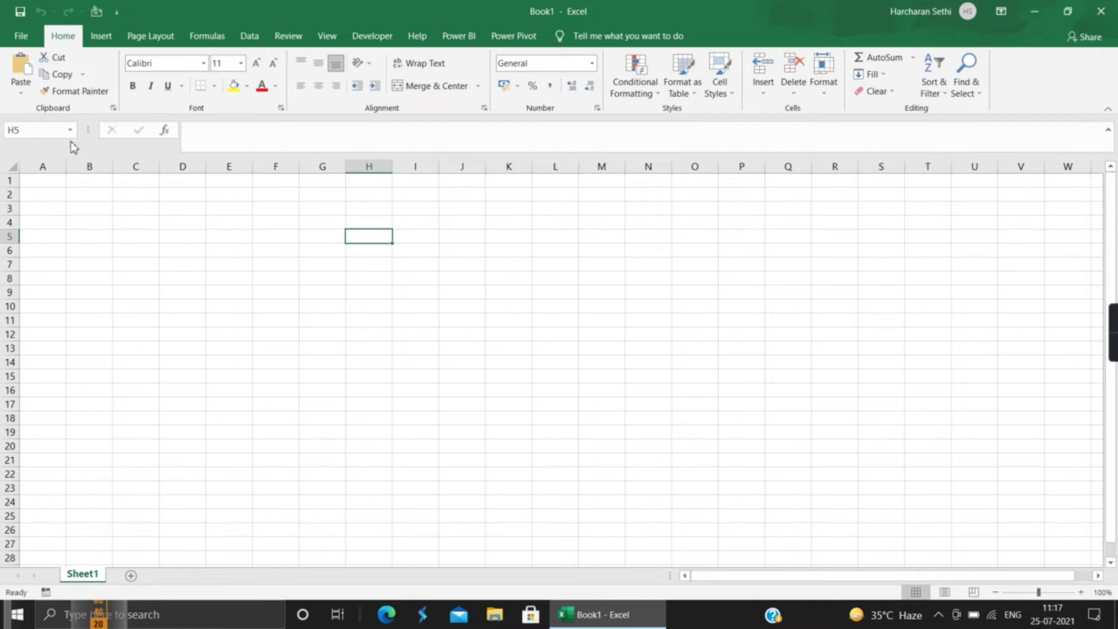
{"action": "left_click", "coordinate": [231, 311]}
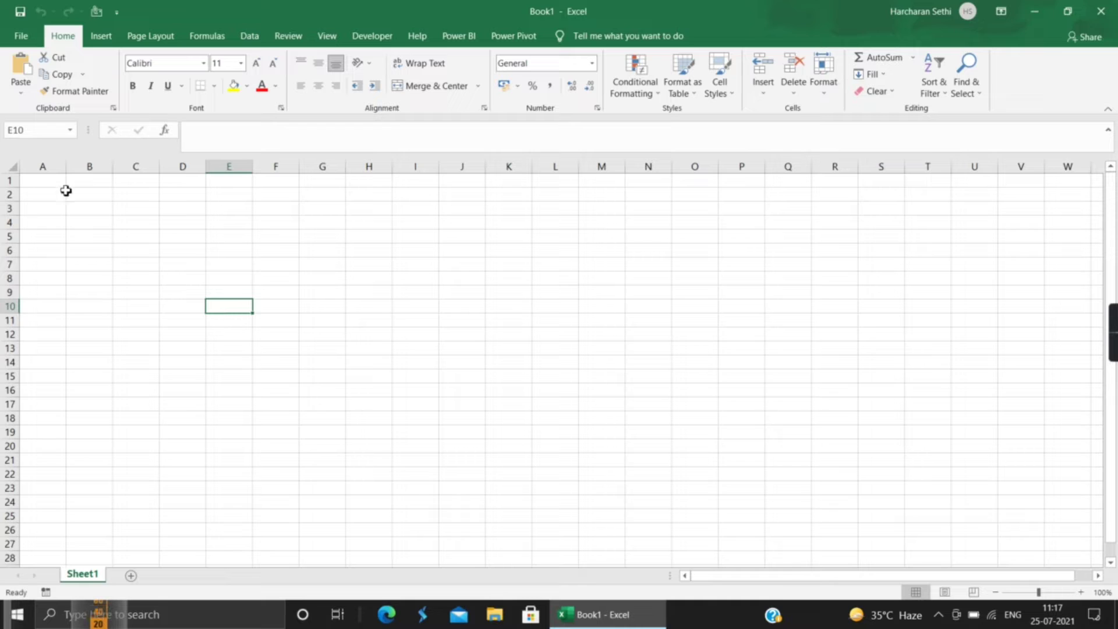
{"action": "left_click", "coordinate": [526, 249]}
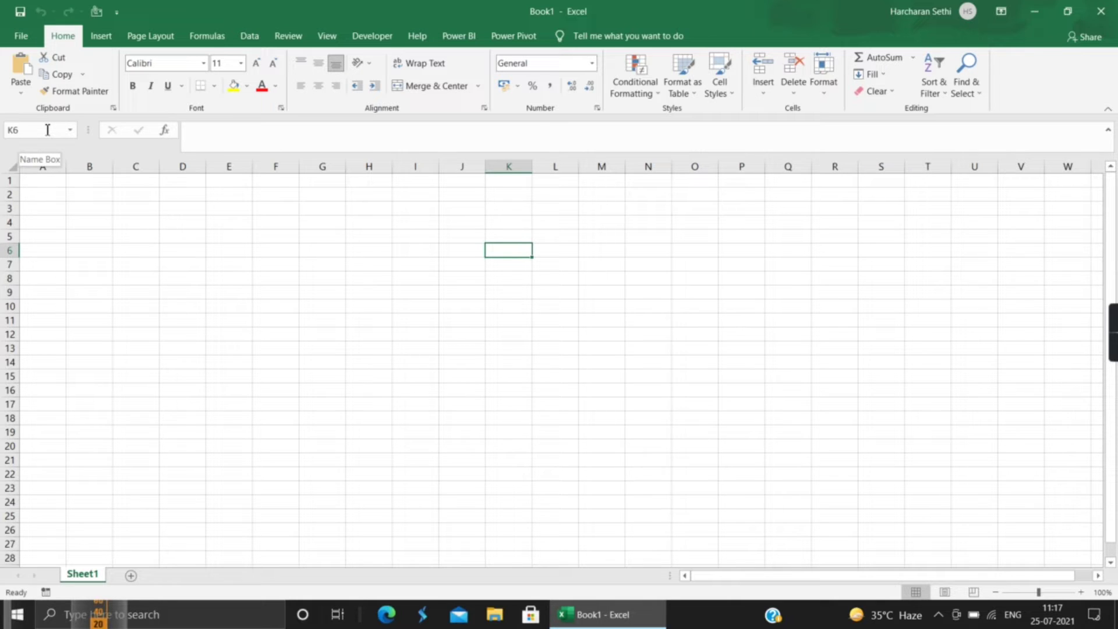
- Select cell ranges of different shapes, including E4:G6, E4:G7 and J8:J18, finishing with the block H10:Q20
{"action": "left_click_drag", "start_coordinate": [228, 222], "coordinate": [331, 258]}
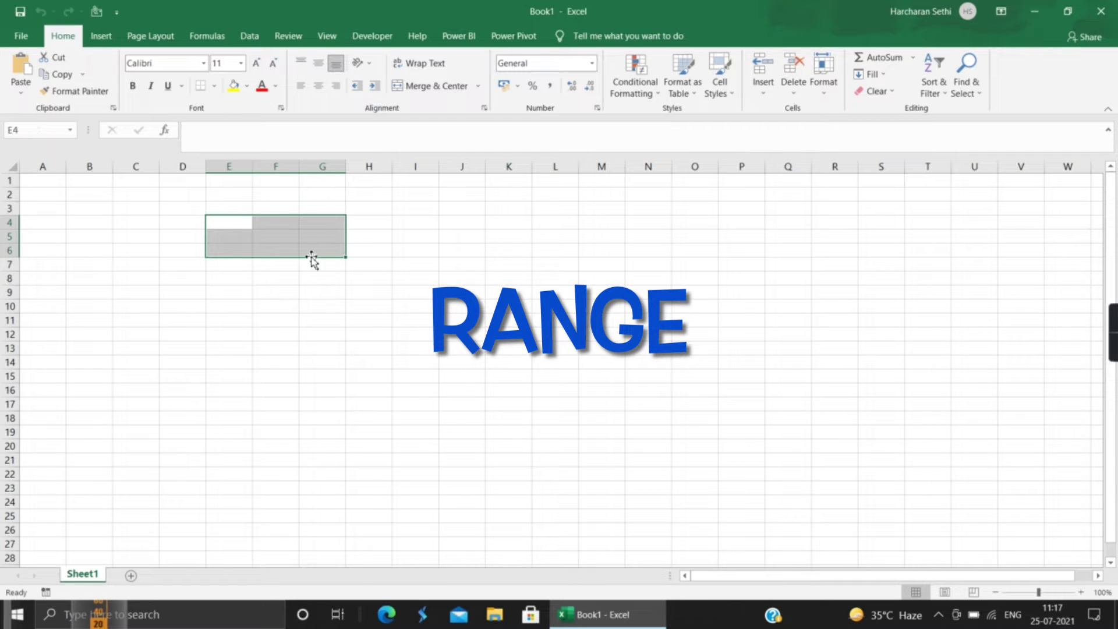
{"action": "left_click_drag", "start_coordinate": [226, 228], "coordinate": [324, 259]}
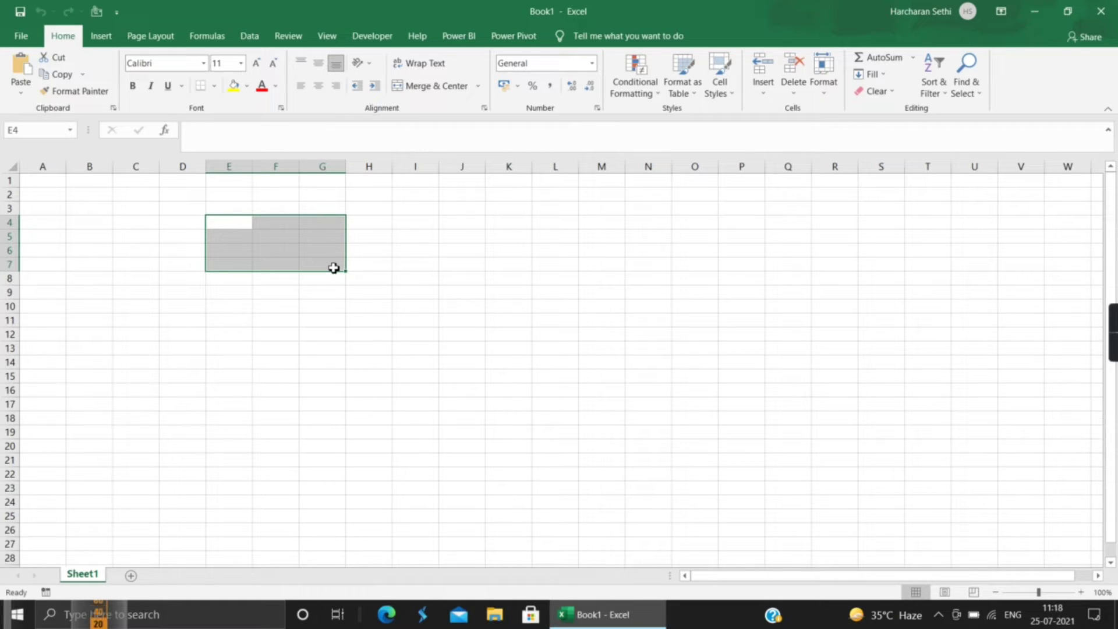
{"action": "left_click_drag", "start_coordinate": [457, 219], "coordinate": [677, 223]}
{"action": "left_click_drag", "start_coordinate": [453, 281], "coordinate": [467, 420]}
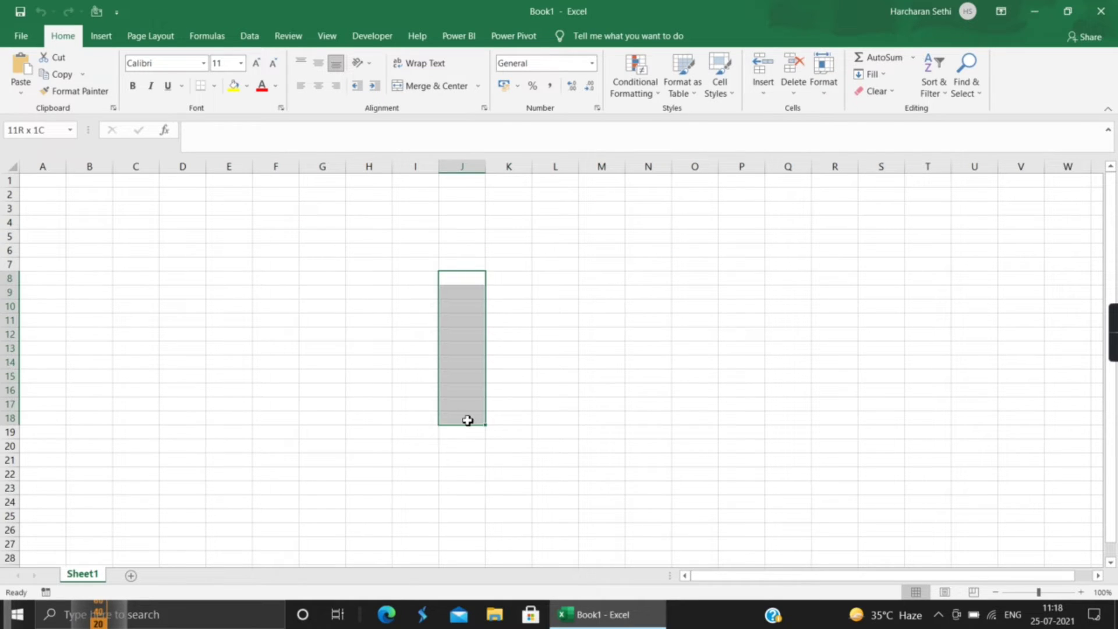
{"action": "left_click_drag", "start_coordinate": [367, 302], "coordinate": [770, 451]}
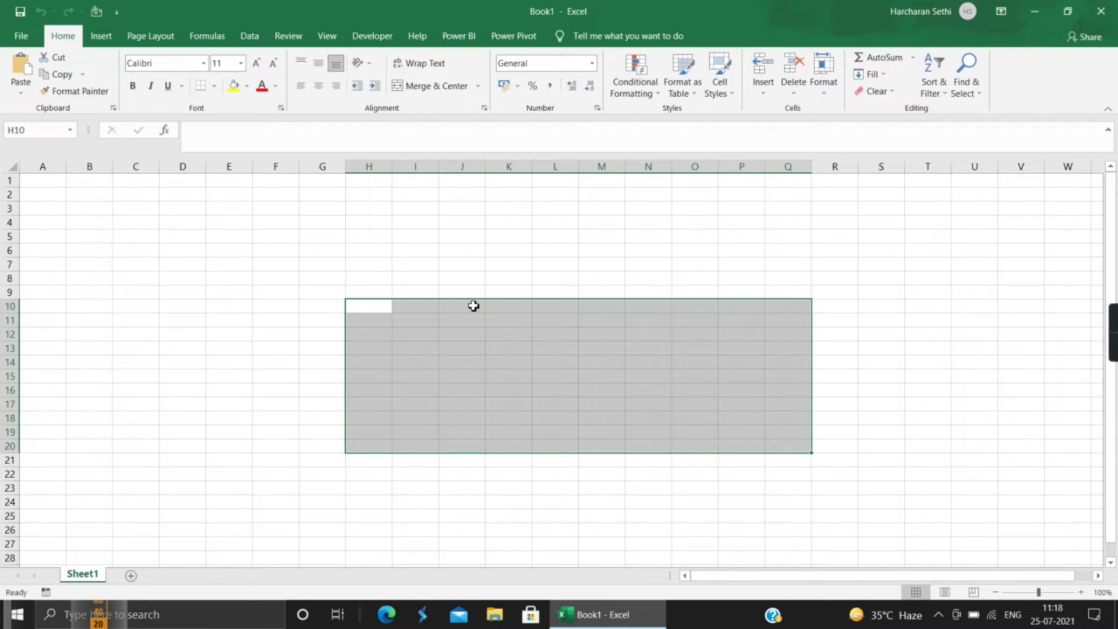
- Write the range reference H10:Q20 in cell H10 as a demonstration, and discard the entry
{"action": "type", "text": "H"}
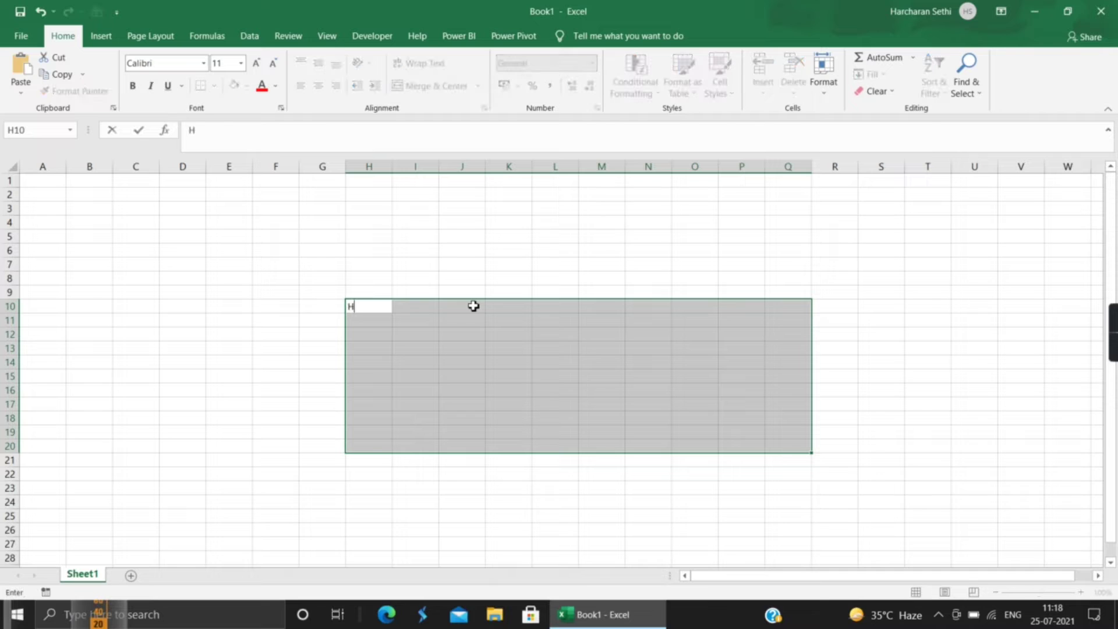
{"action": "type", "text": "10:q20"}
{"action": "key", "text": "BackSpace"}
{"action": "key", "text": "BackSpace"}
{"action": "key", "text": "BackSpace"}
{"action": "type", "text": "Q20"}
{"action": "key", "text": "Escape"}
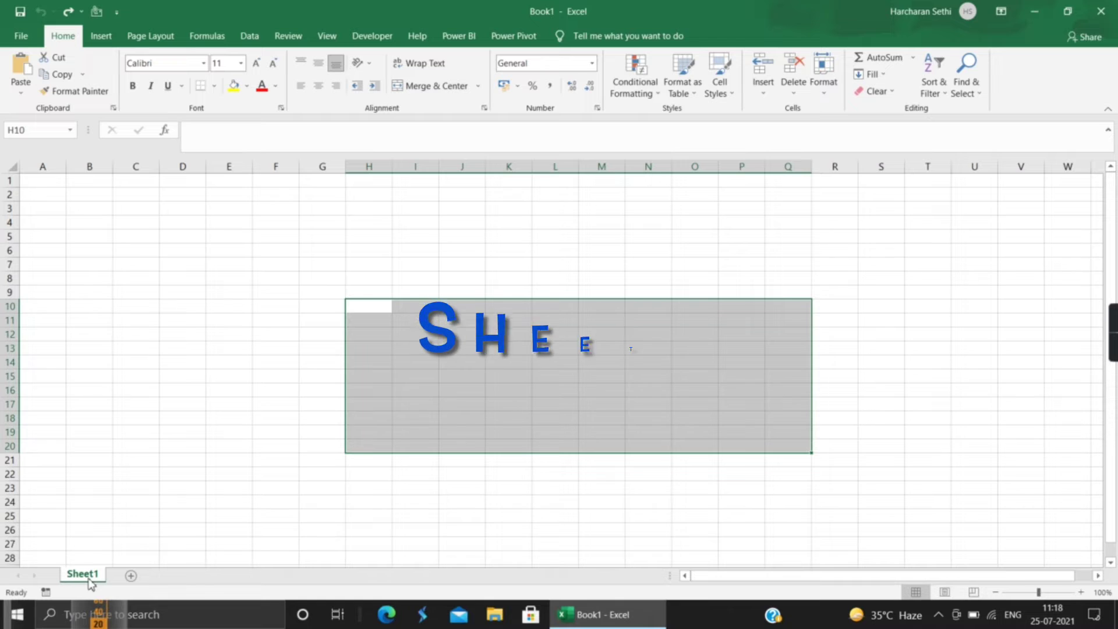
- Add two new worksheets to the workbook and switch between the sheets, returning to Sheet1
{"action": "left_click", "coordinate": [131, 576]}
{"action": "left_click", "coordinate": [177, 576]}
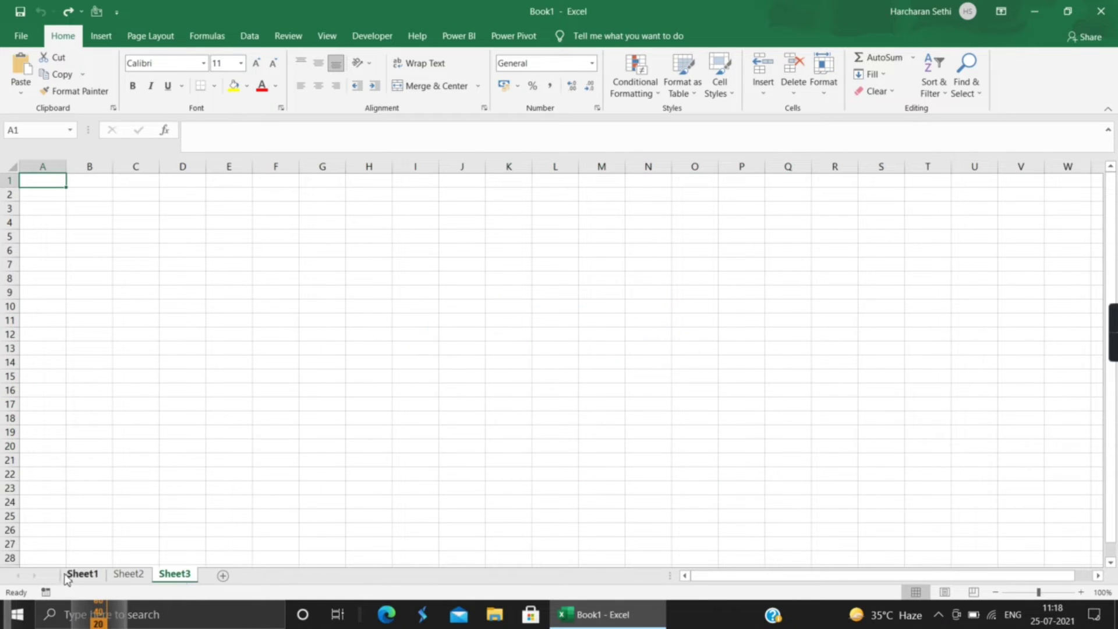
{"action": "left_click", "coordinate": [82, 575]}
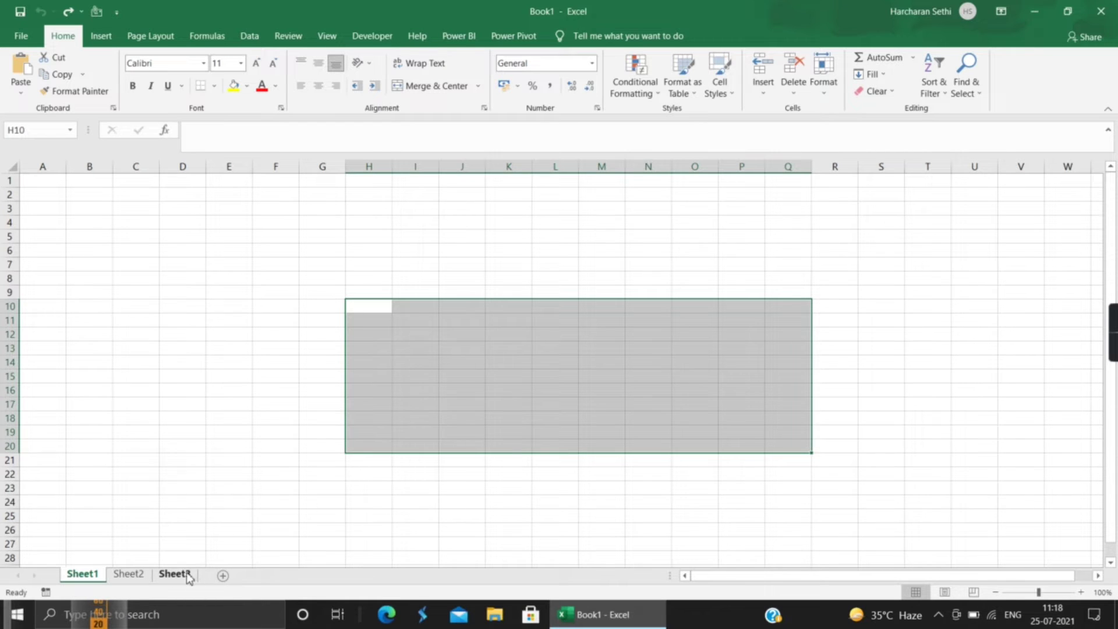
{"action": "left_click", "coordinate": [128, 576]}
{"action": "left_click", "coordinate": [72, 576]}
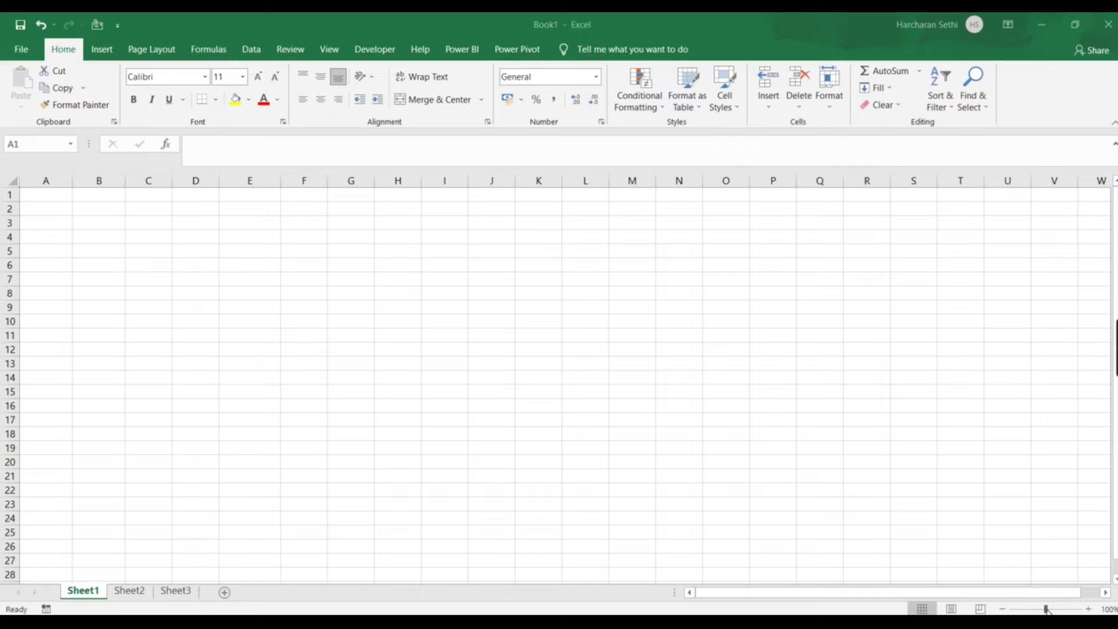
- Enter the title "Details of movies" in cell A1 of Sheet1, keeping that cell selected
{"action": "left_click_drag", "start_coordinate": [1044, 609], "coordinate": [1063, 609]}
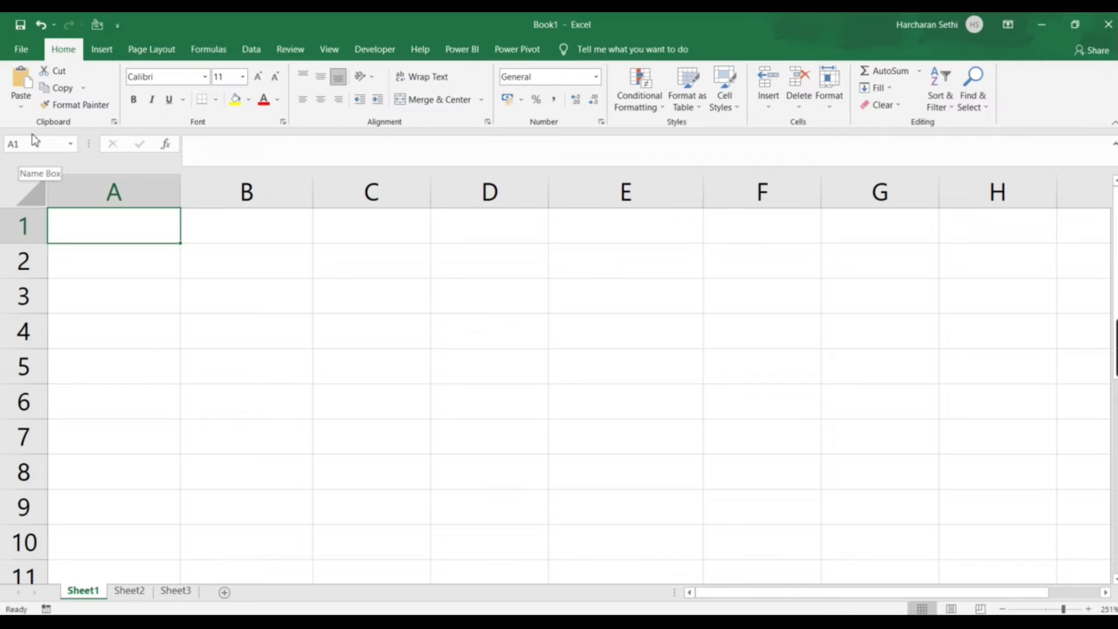
{"action": "left_click", "coordinate": [122, 252]}
{"action": "left_click", "coordinate": [114, 228]}
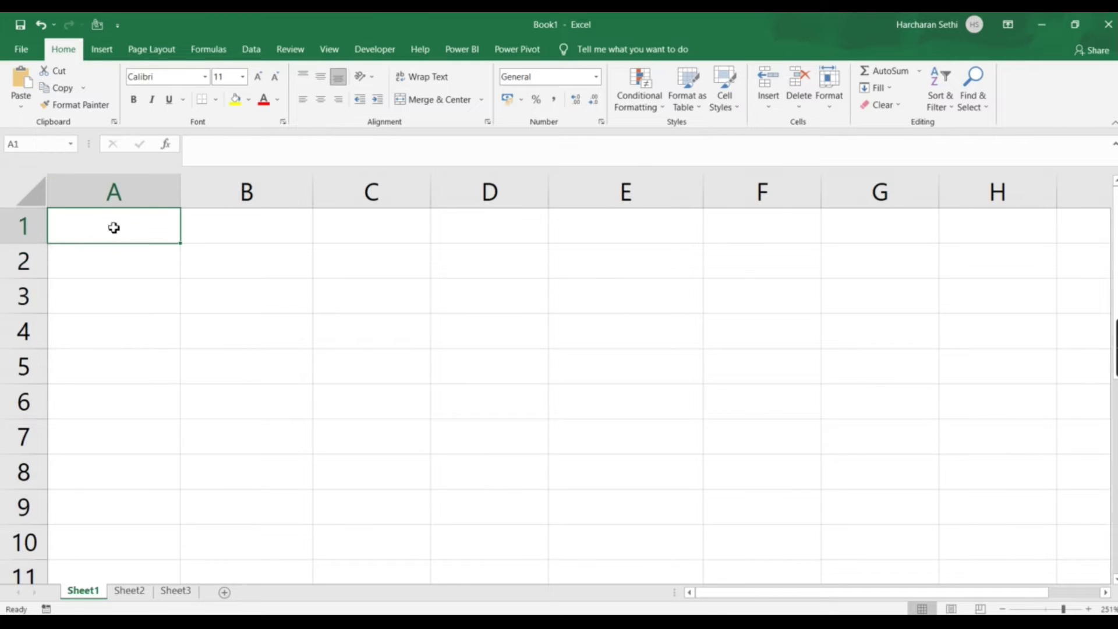
{"action": "type", "text": "Det"}
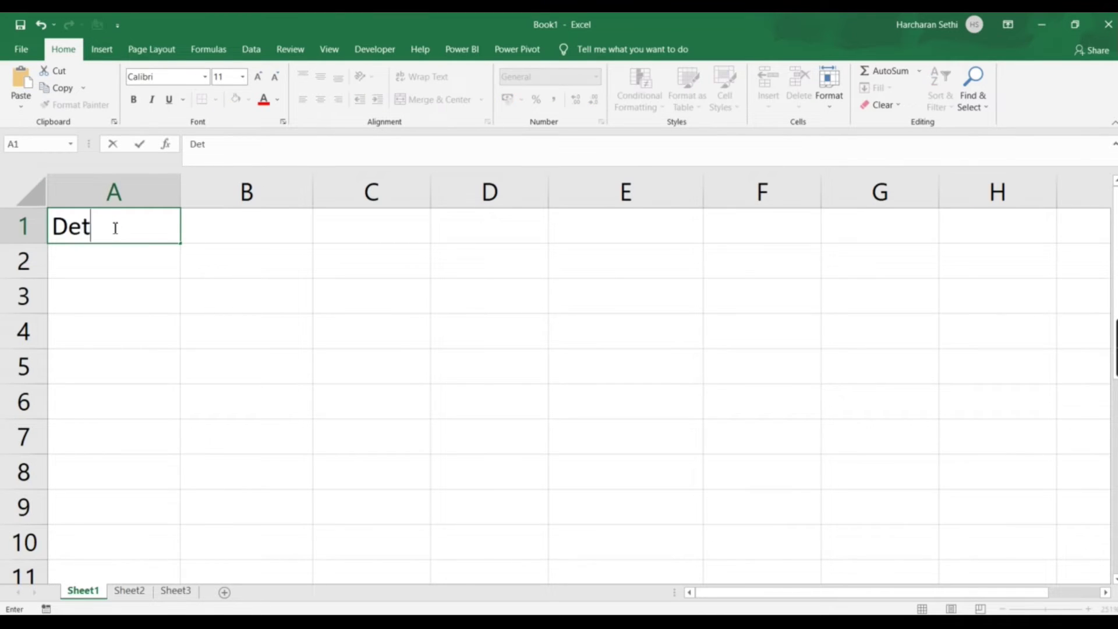
{"action": "type", "text": "ails of "}
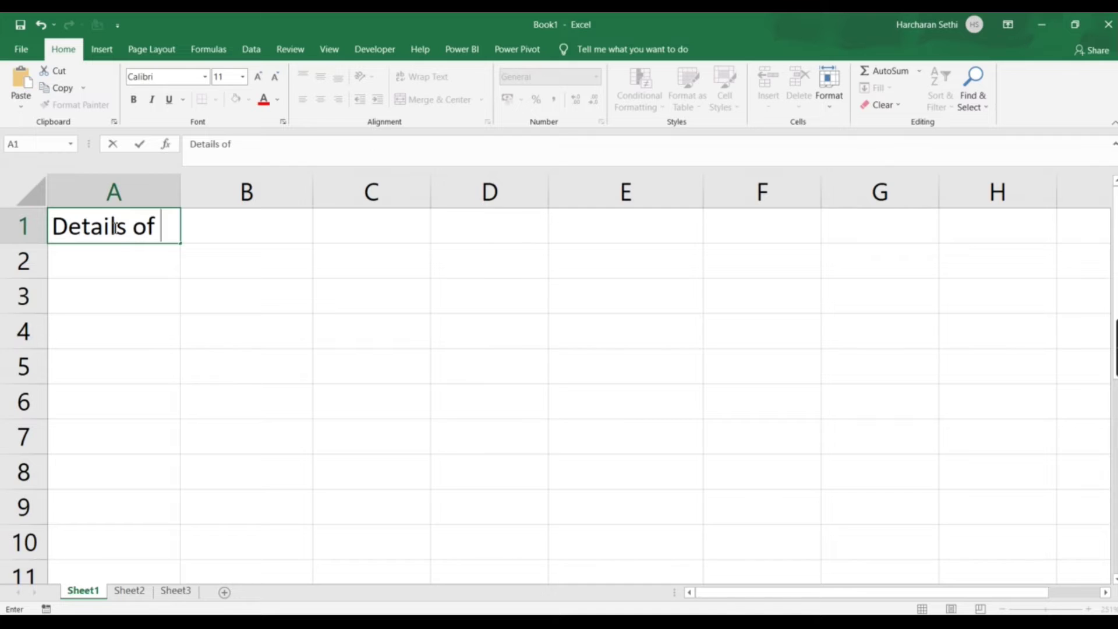
{"action": "type", "text": "movies"}
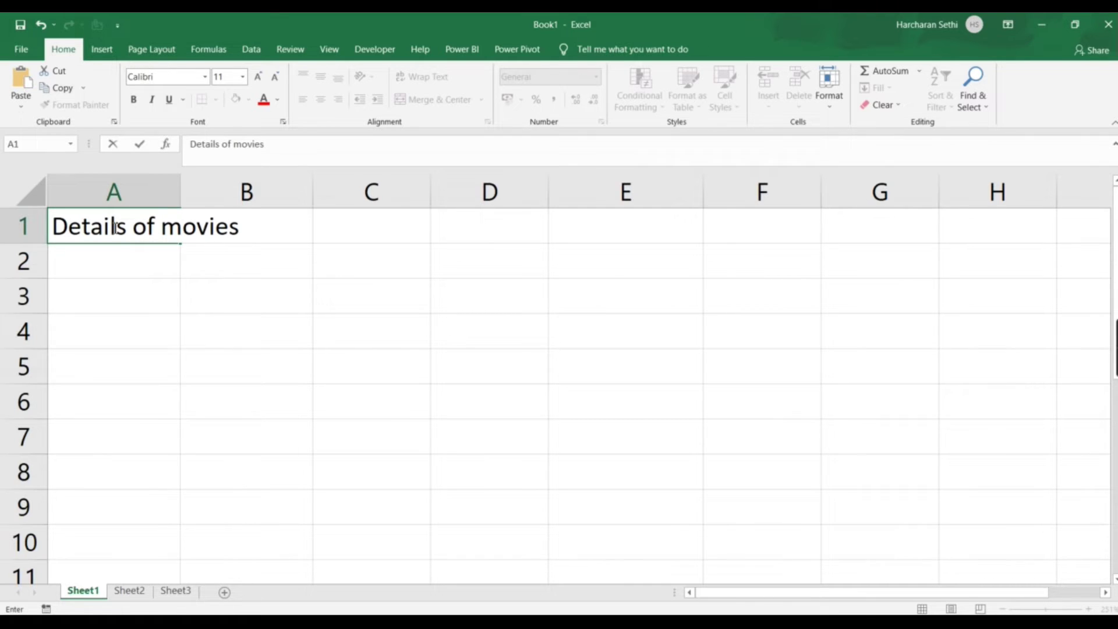
{"action": "key", "text": "ctrl+Return"}
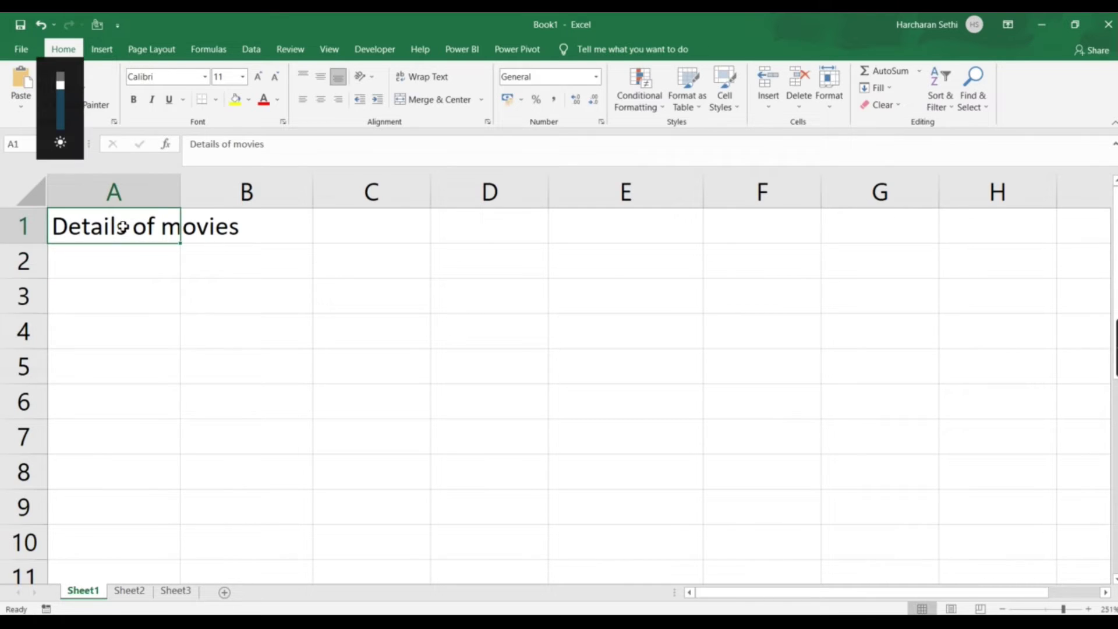
- Move the cell selection down column A one cell at a time, from A1 to A9
{"action": "key", "text": "Down"}
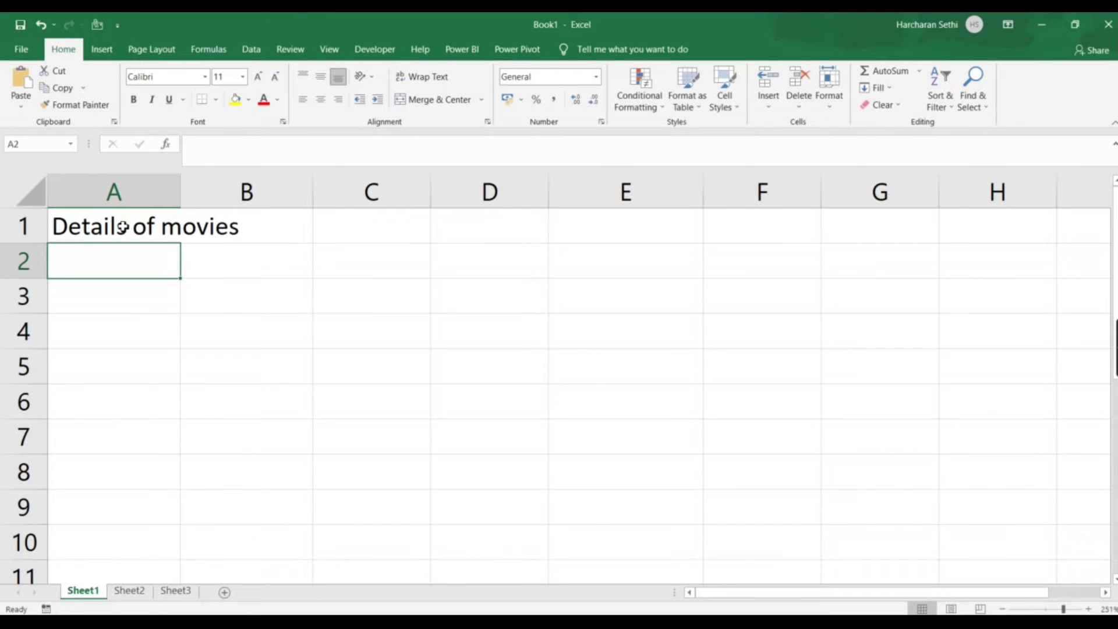
{"action": "key", "text": "Return"}
{"action": "key", "text": "Return"}
{"action": "key", "text": "Return"}
{"action": "key", "text": "Return"}
{"action": "key", "text": "Return"}
{"action": "key", "text": "Return"}
{"action": "key", "text": "Return"}
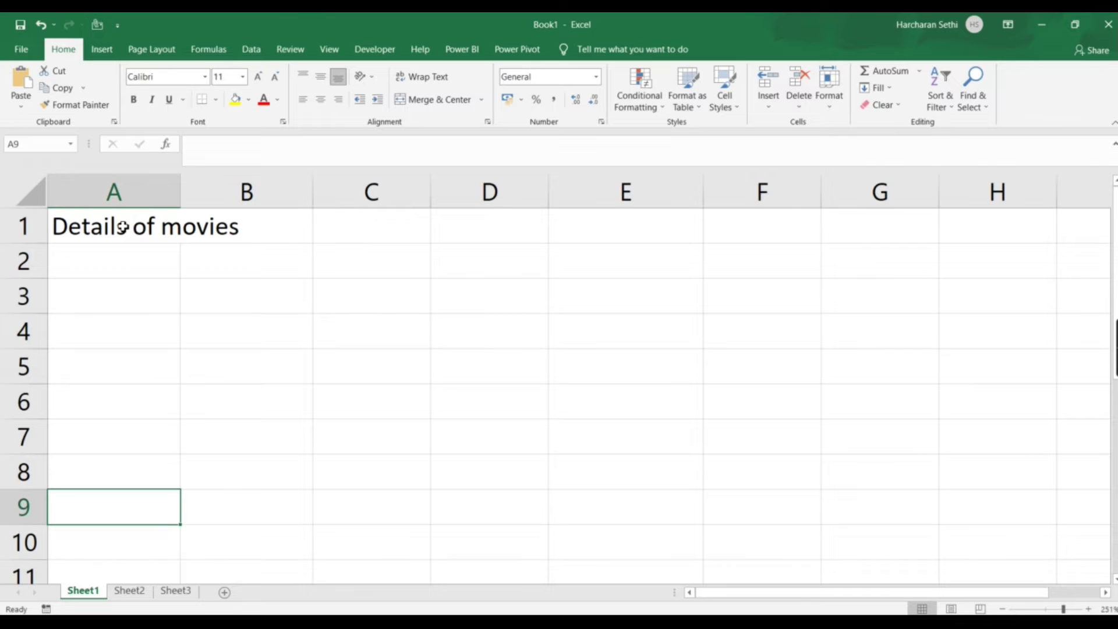
- Move the cell selection back up column A one cell at a time, from A9 to A1
{"action": "key", "text": "shift+Return"}
{"action": "key", "text": "shift+Return"}
{"action": "key", "text": "shift+Return"}
{"action": "key", "text": "shift+Return"}
{"action": "key", "text": "shift+Return"}
{"action": "key", "text": "shift+Return"}
{"action": "key", "text": "shift+Return"}
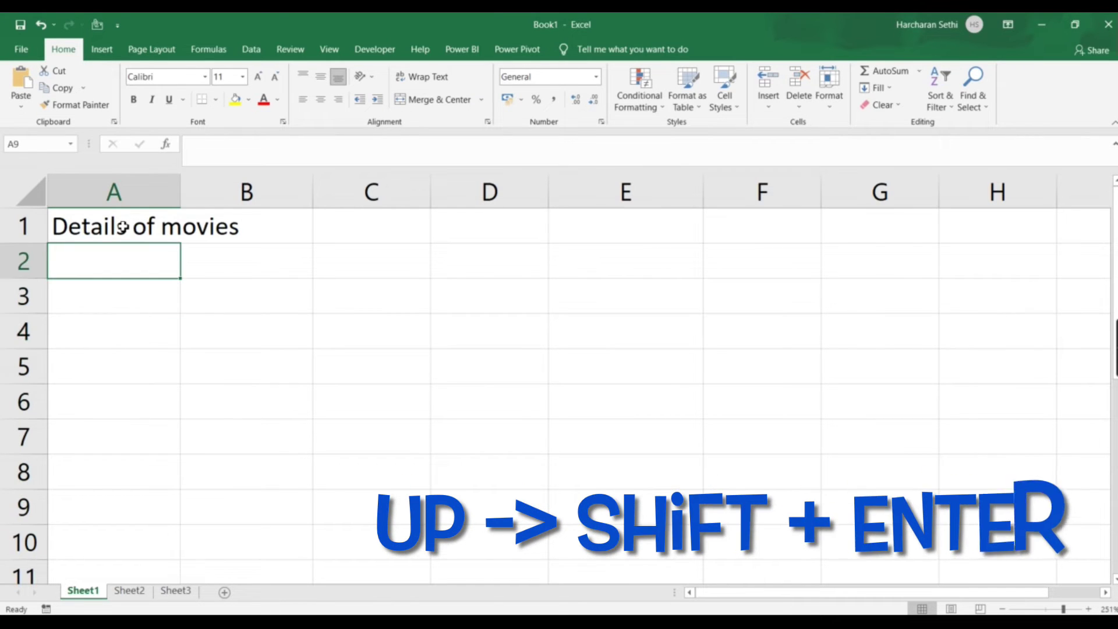
{"action": "key", "text": "shift+Return"}
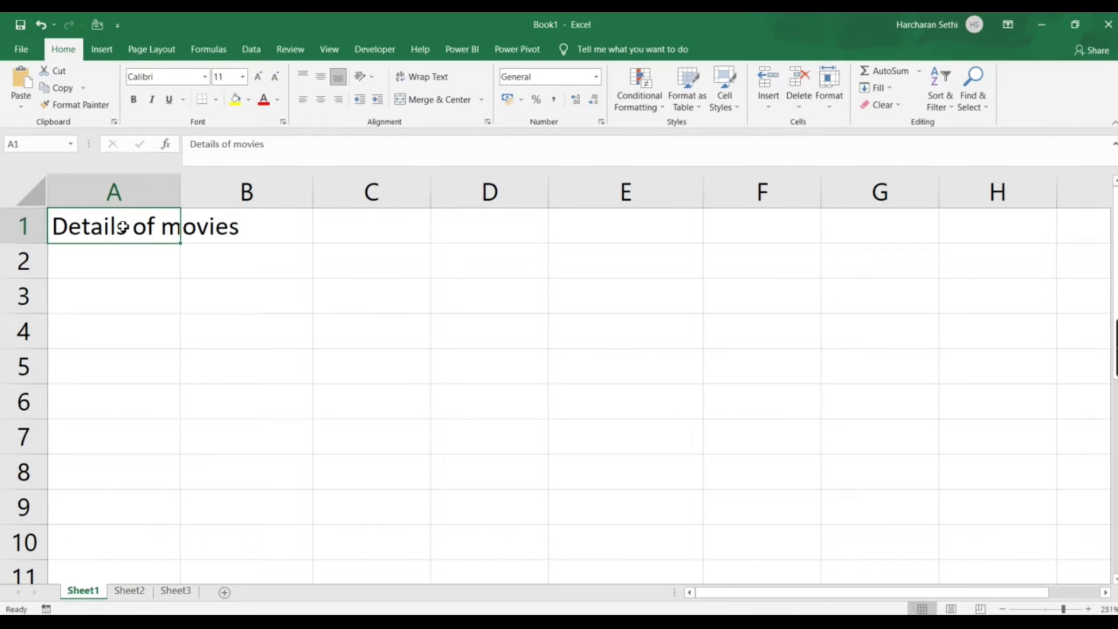
- Move the cell selection rightward along row 1 one cell at a time, from A1 to F1
{"action": "key", "text": "Tab"}
{"action": "key", "text": "Tab"}
{"action": "key", "text": "Tab"}
{"action": "key", "text": "Tab"}
{"action": "key", "text": "Tab"}
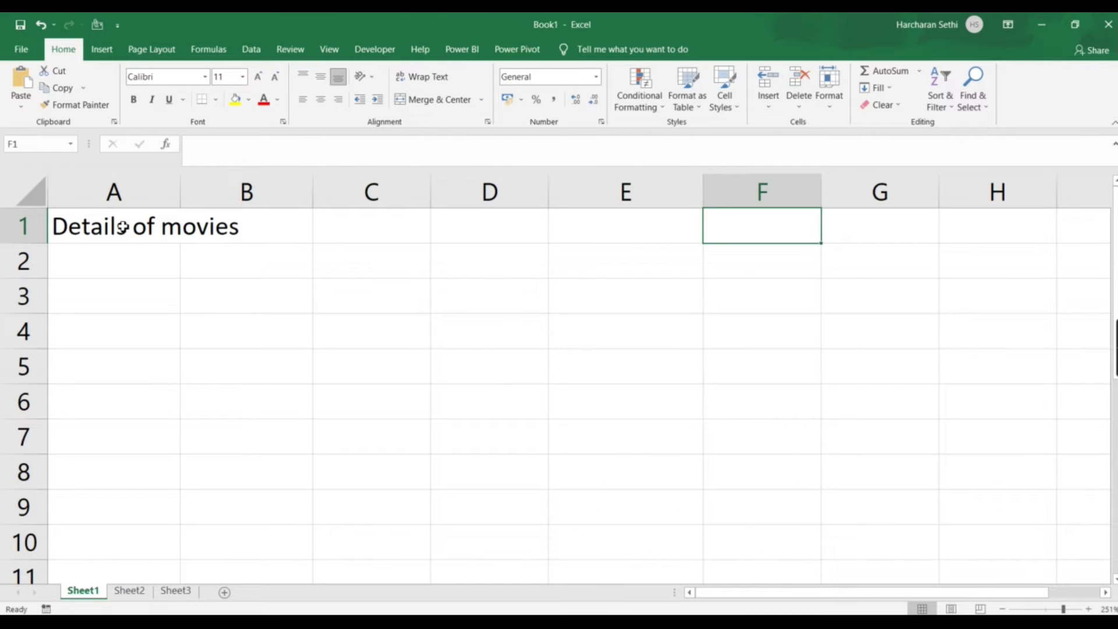
- Move the cell selection back leftward along row 1 one cell at a time, from F1 to A1
{"action": "key", "text": "shift+Tab"}
{"action": "key", "text": "shift+Tab"}
{"action": "key", "text": "shift+Tab"}
{"action": "key", "text": "shift+Tab"}
{"action": "key", "text": "shift+Tab"}
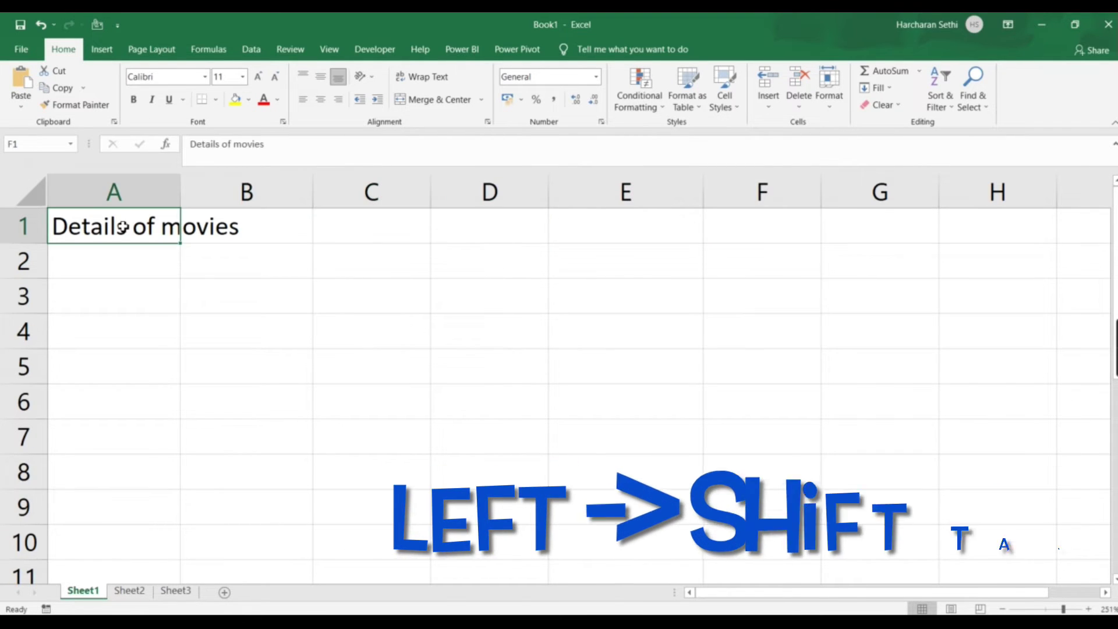
- Compare the contents of cells A1 and B1 to check which one holds the overflowing title
{"action": "left_click", "coordinate": [128, 250]}
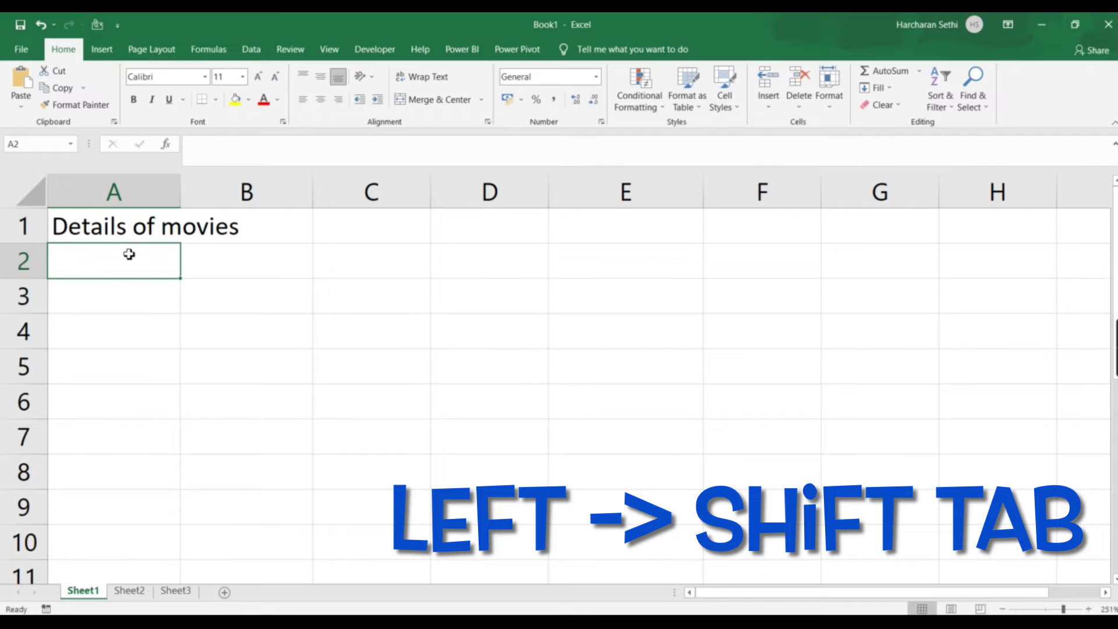
{"action": "left_click", "coordinate": [109, 226]}
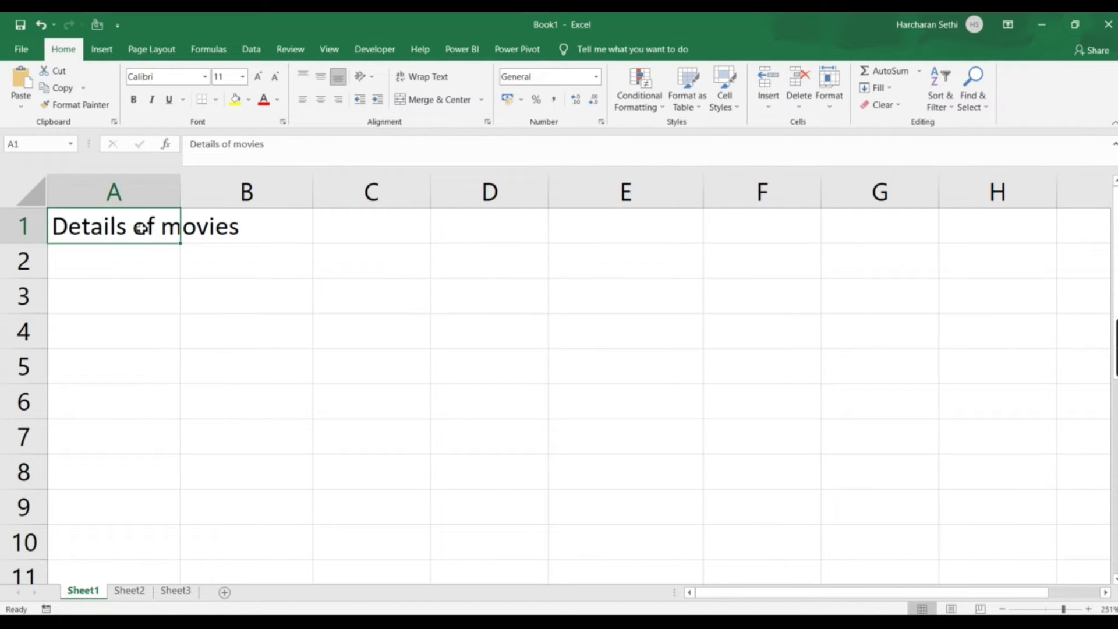
{"action": "left_click", "coordinate": [248, 231]}
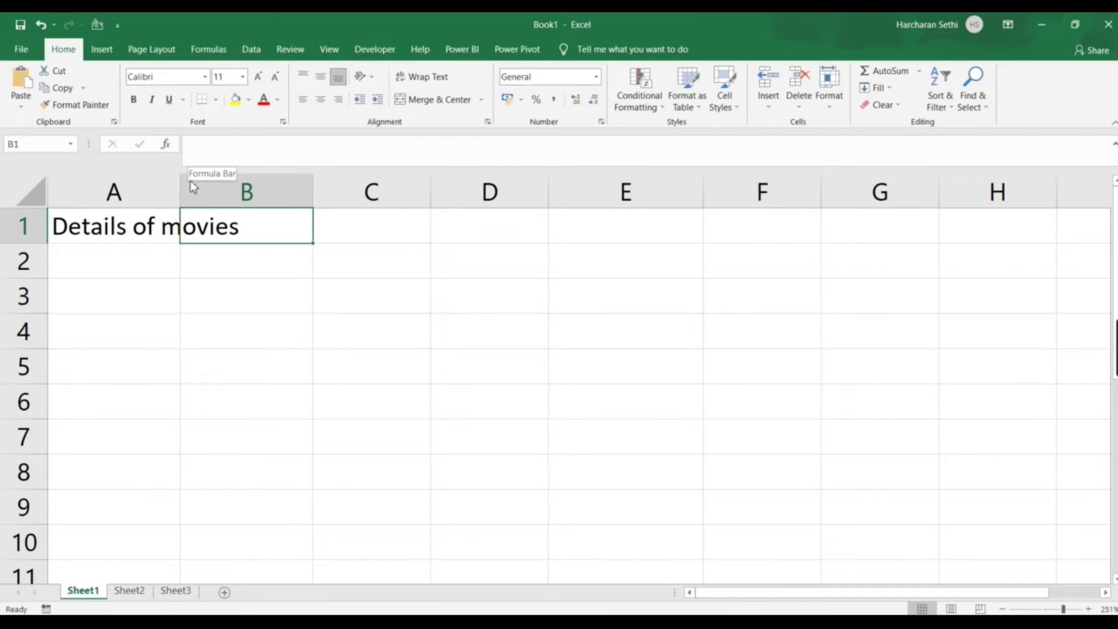
- Enter "asdasd" in cell B1 to see its effect on the overflowing title in A1, and undo the entry
{"action": "type", "text": "asdasd"}
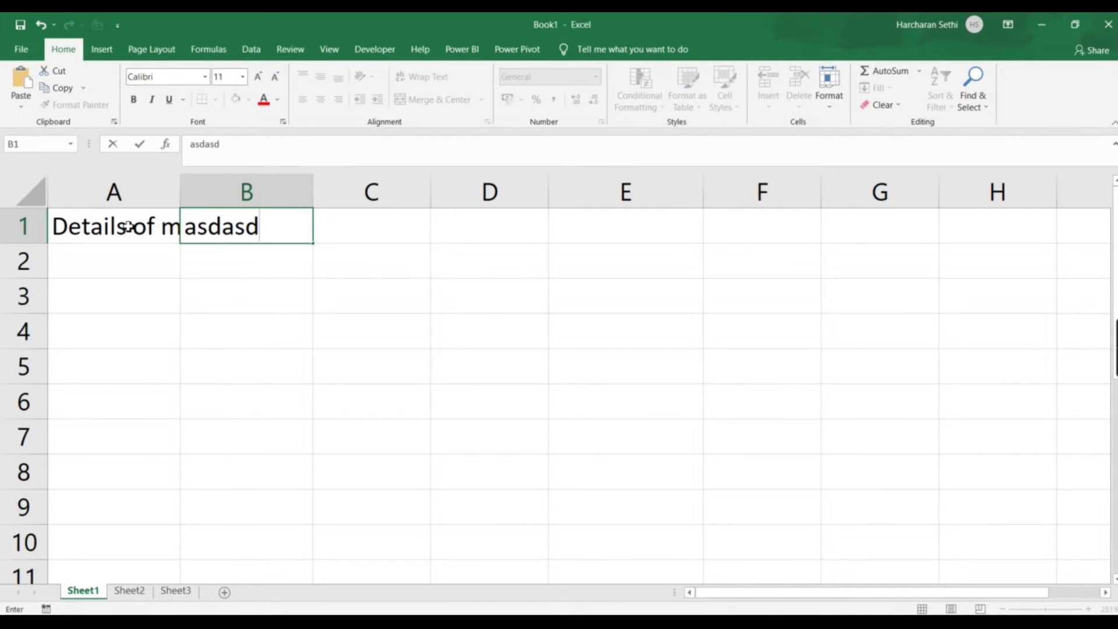
{"action": "key", "text": "Return"}
{"action": "left_click", "coordinate": [128, 226]}
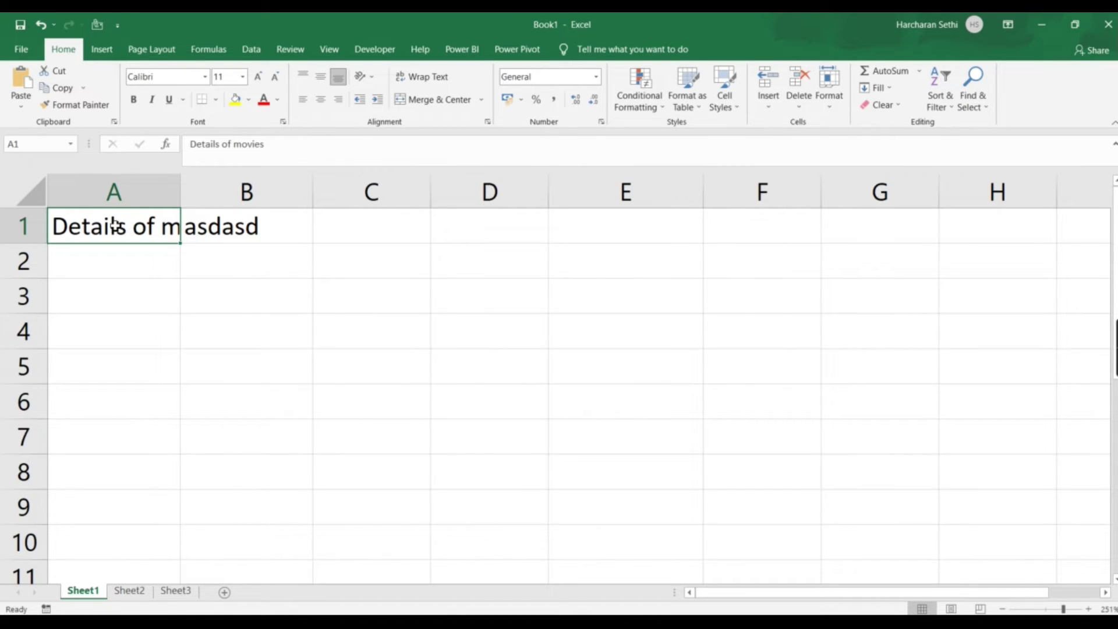
{"action": "key", "text": "ctrl+z"}
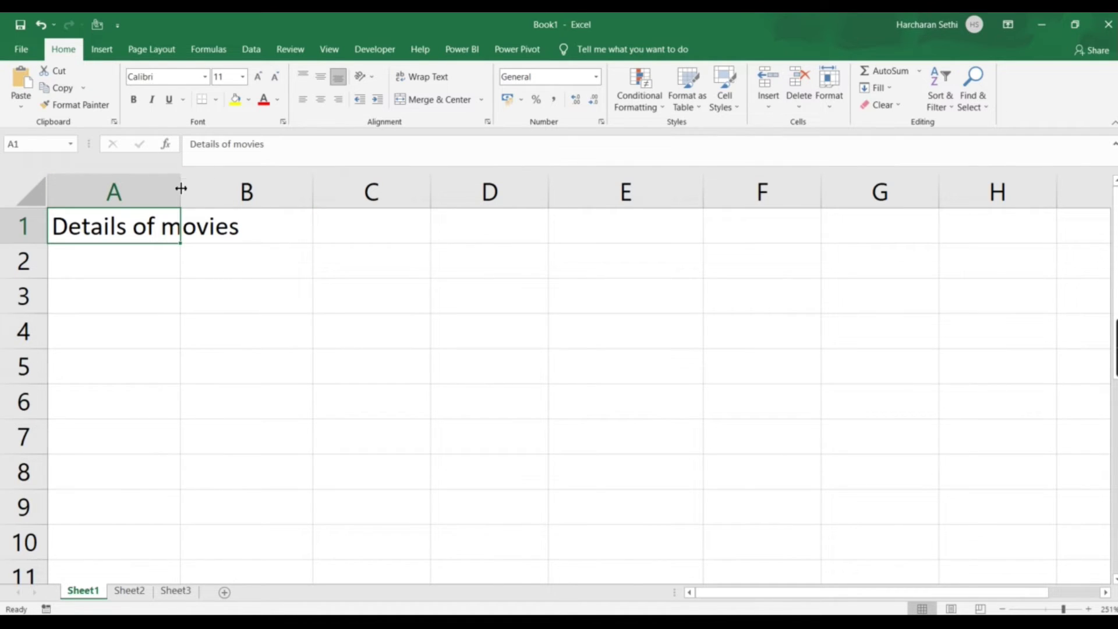
- Widen column A so that the title "Details of movies" fits entirely within cell A1
{"action": "left_click_drag", "start_coordinate": [181, 188], "coordinate": [245, 189]}
{"action": "left_click", "coordinate": [145, 191]}
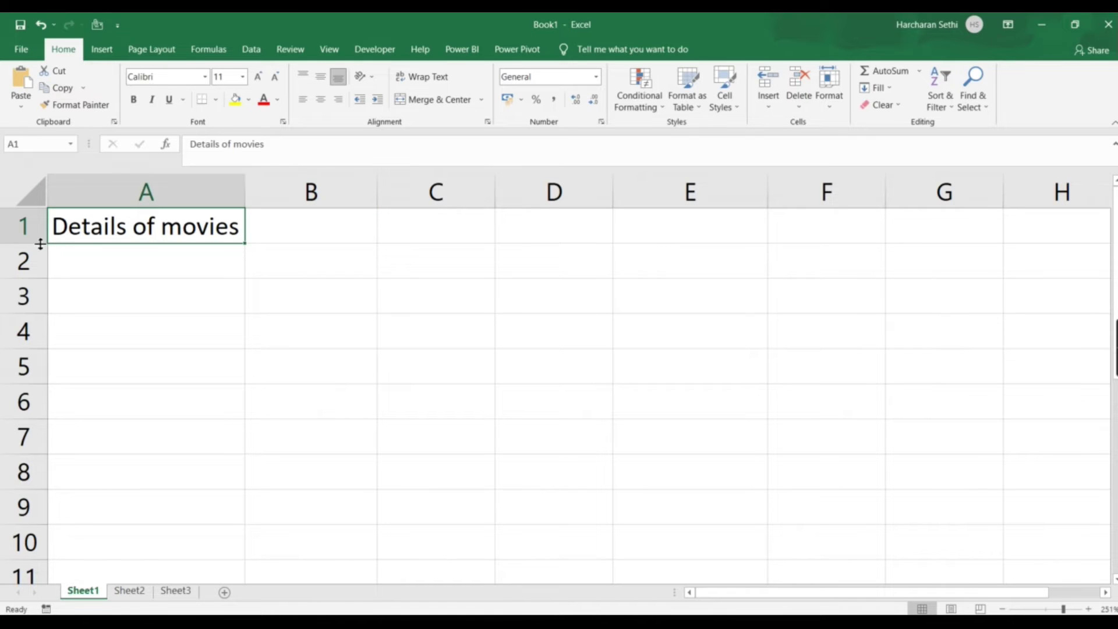
- Make row 1 slightly taller by resizing its row height
{"action": "left_click_drag", "start_coordinate": [36, 244], "coordinate": [33, 247]}
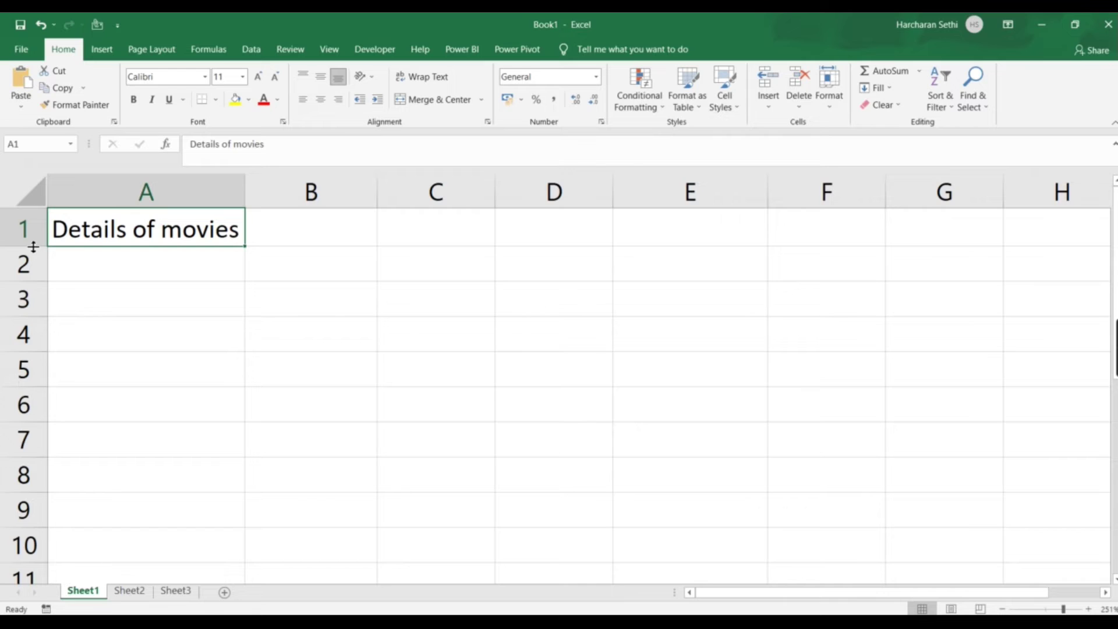
- Move the cell selection down column A one cell at a time from A1 to A5, and back up to A1
{"action": "key", "text": "Down"}
{"action": "key", "text": "Down"}
{"action": "key", "text": "Down"}
{"action": "key", "text": "Down"}
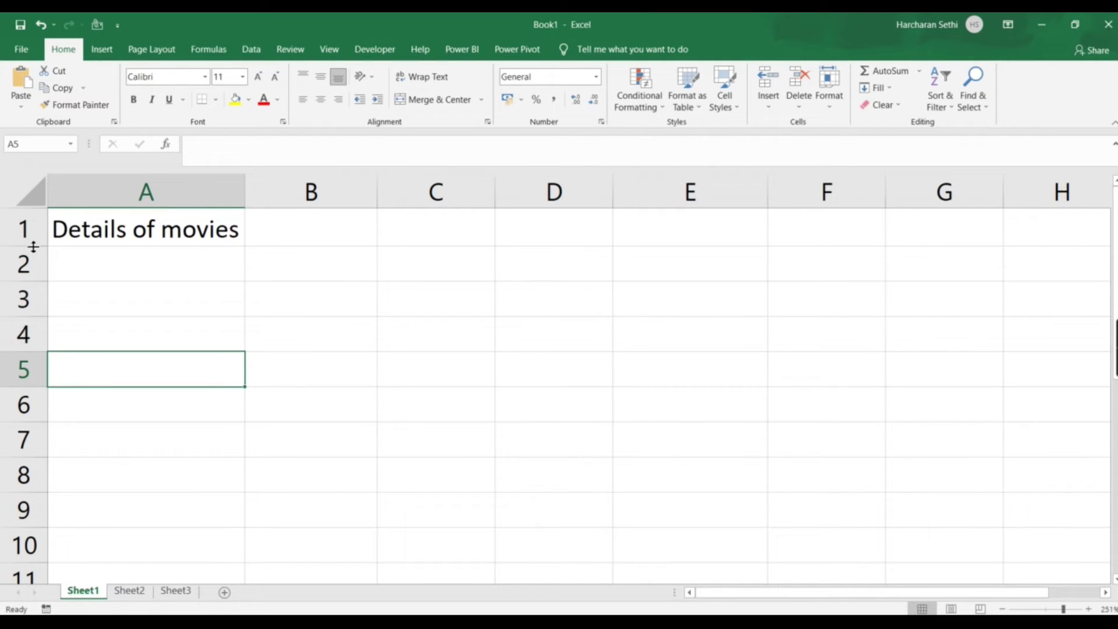
{"action": "key", "text": "Up"}
{"action": "key", "text": "Up"}
{"action": "key", "text": "Up"}
{"action": "key", "text": "Up"}
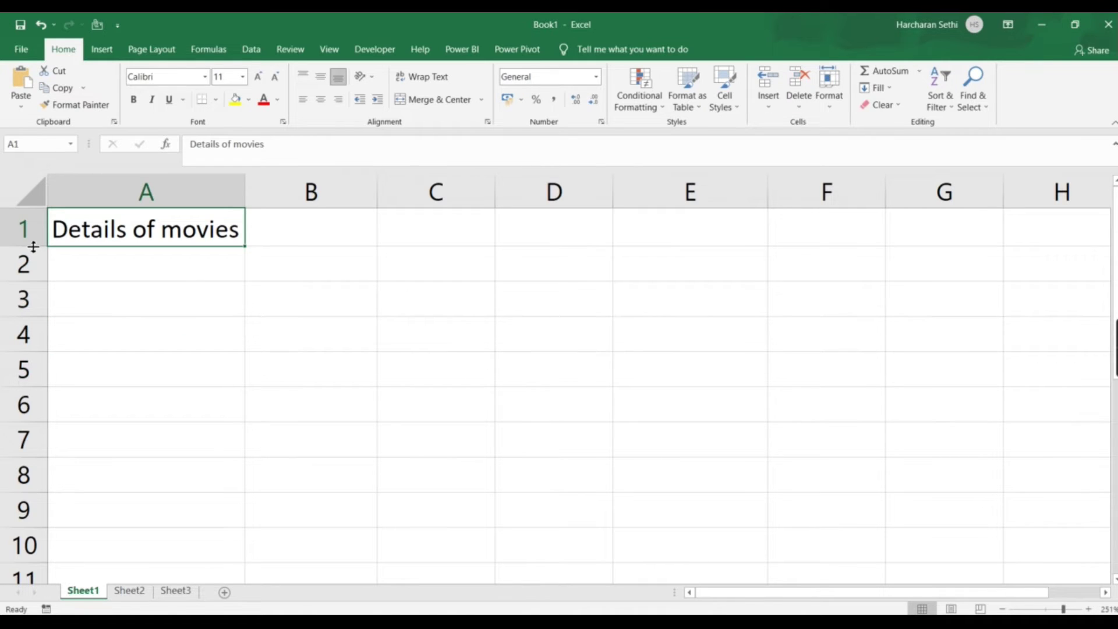
- Move the cell selection along row 1 one cell at a time from A1 to E1, and back to A1
{"action": "key", "text": "Right"}
{"action": "key", "text": "Right"}
{"action": "key", "text": "Right"}
{"action": "key", "text": "Right"}
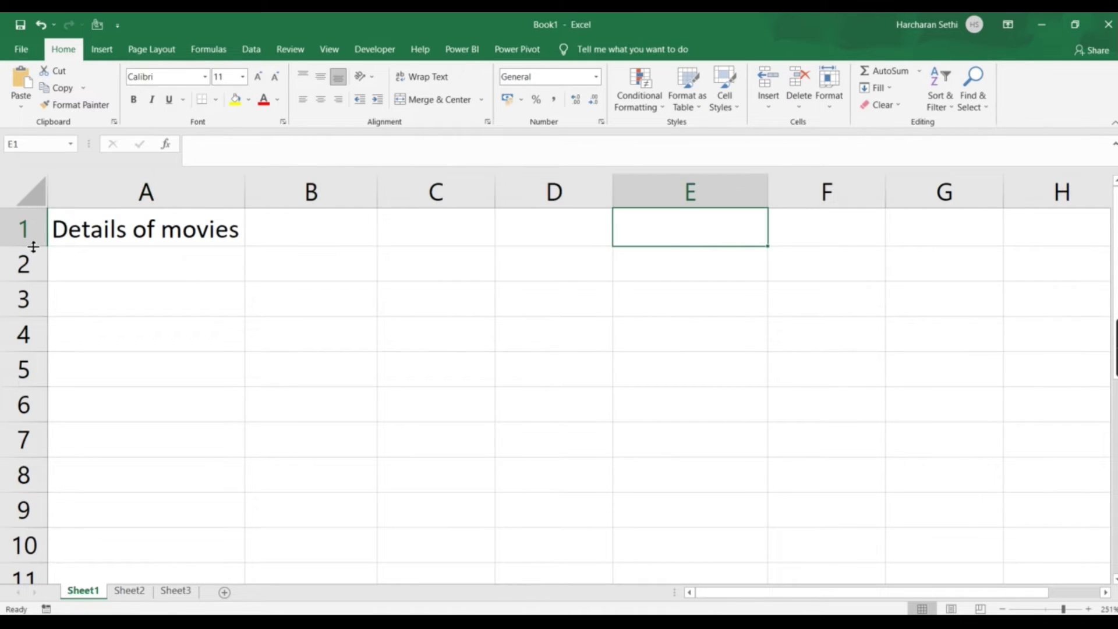
{"action": "key", "text": "Left"}
{"action": "key", "text": "Left"}
{"action": "key", "text": "Left"}
{"action": "key", "text": "Left"}
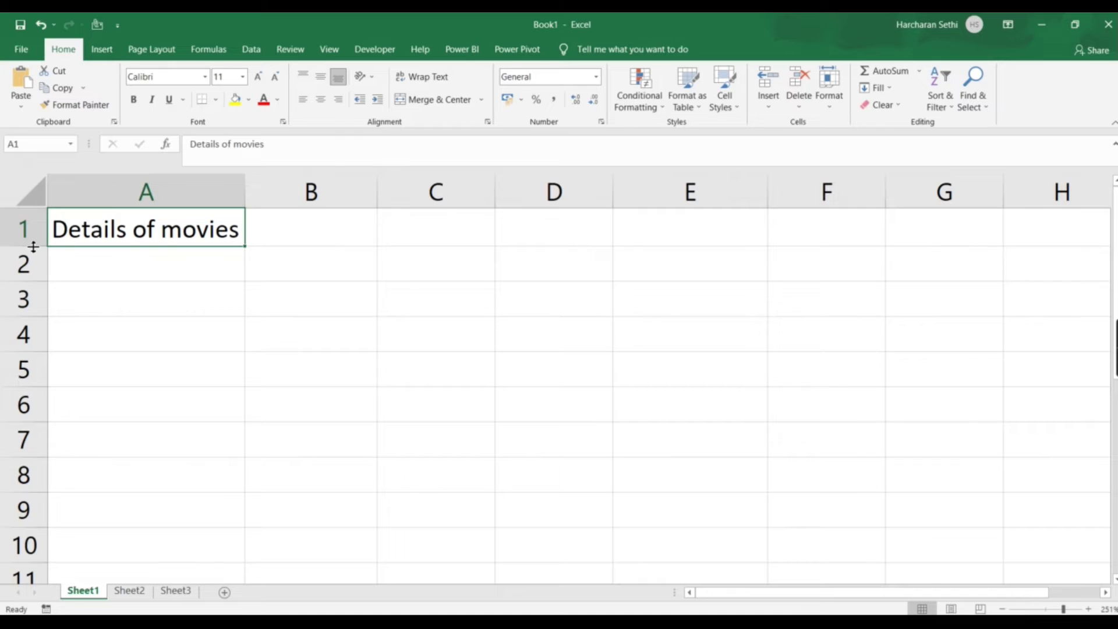
- Practise moving the cell selection vertically and sideways from A1 through A5 and B5, finishing on A4
{"action": "key", "text": "Down"}
{"action": "key", "text": "Down"}
{"action": "key", "text": "Down"}
{"action": "key", "text": "Down"}
{"action": "key", "text": "Right"}
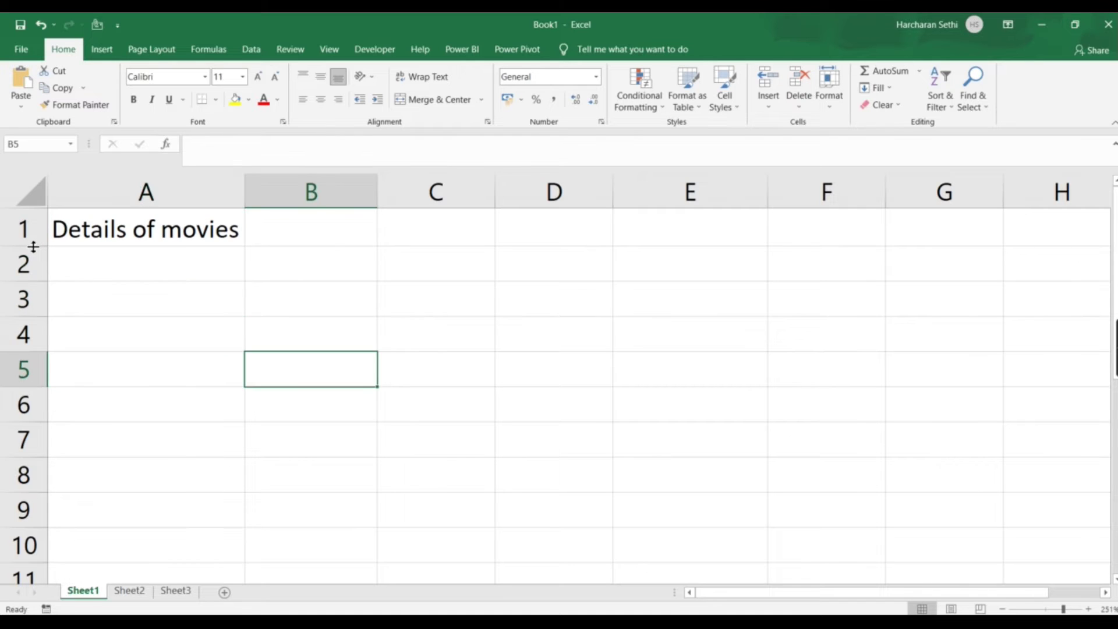
{"action": "key", "text": "Left"}
{"action": "key", "text": "Up"}
{"action": "key", "text": "Up"}
{"action": "key", "text": "Down"}
{"action": "key", "text": "Down"}
{"action": "key", "text": "Down"}
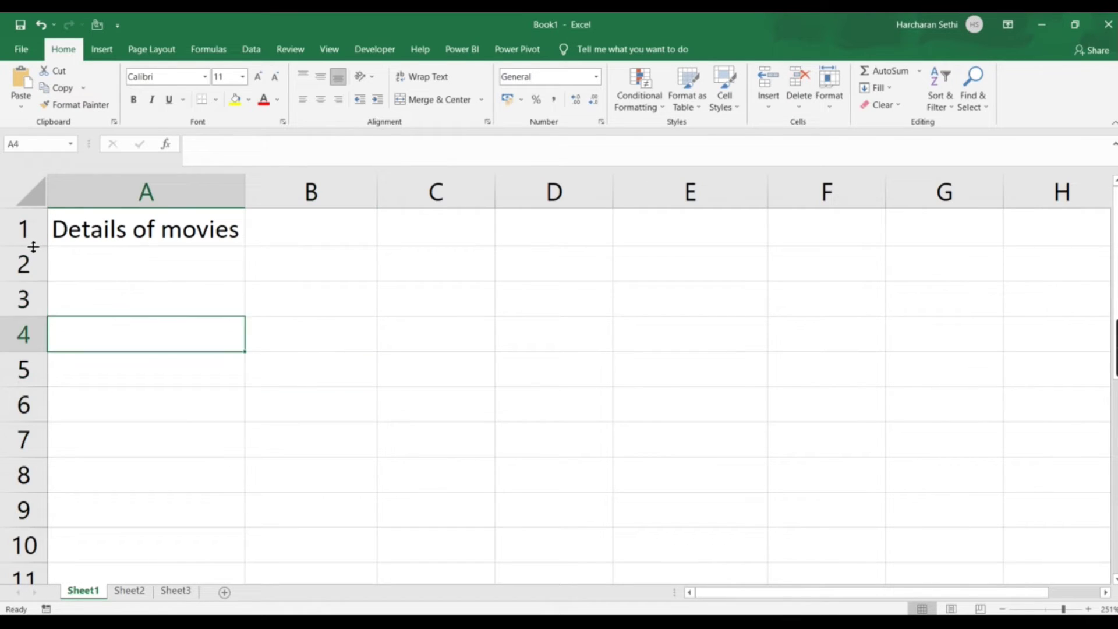
- Move the cell selection from A4 across to D6 and back to B3, one cell at a time
{"action": "key", "text": "Right"}
{"action": "key", "text": "Right"}
{"action": "key", "text": "Right"}
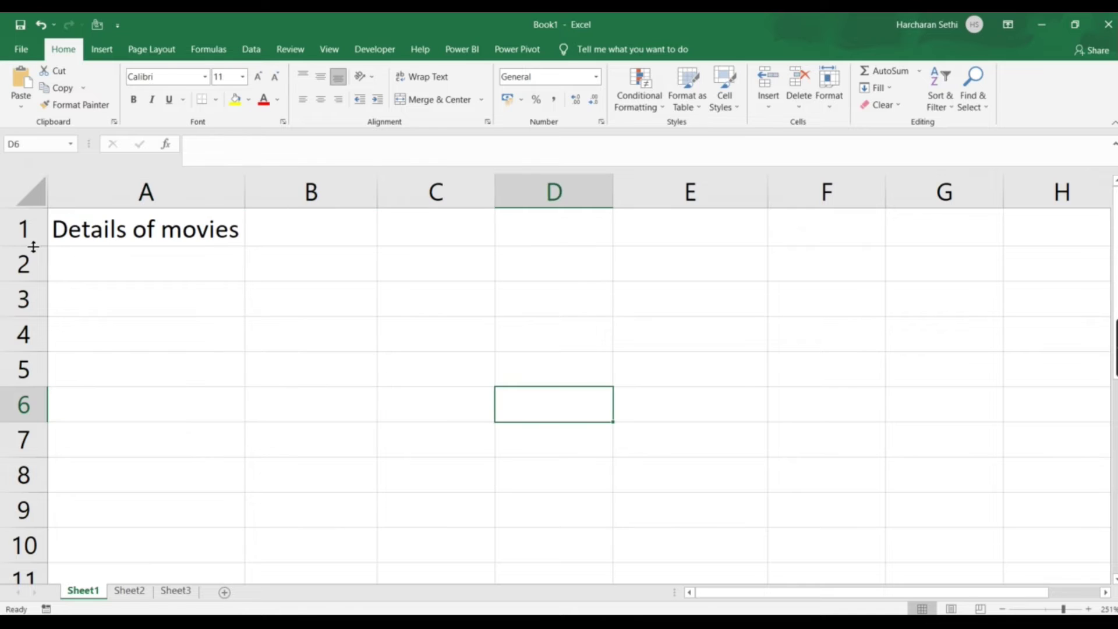
{"action": "key", "text": "Left"}
{"action": "key", "text": "Left"}
{"action": "key", "text": "Left"}
{"action": "key", "text": "Up"}
{"action": "key", "text": "Up"}
{"action": "key", "text": "Up"}
{"action": "key", "text": "Right"}
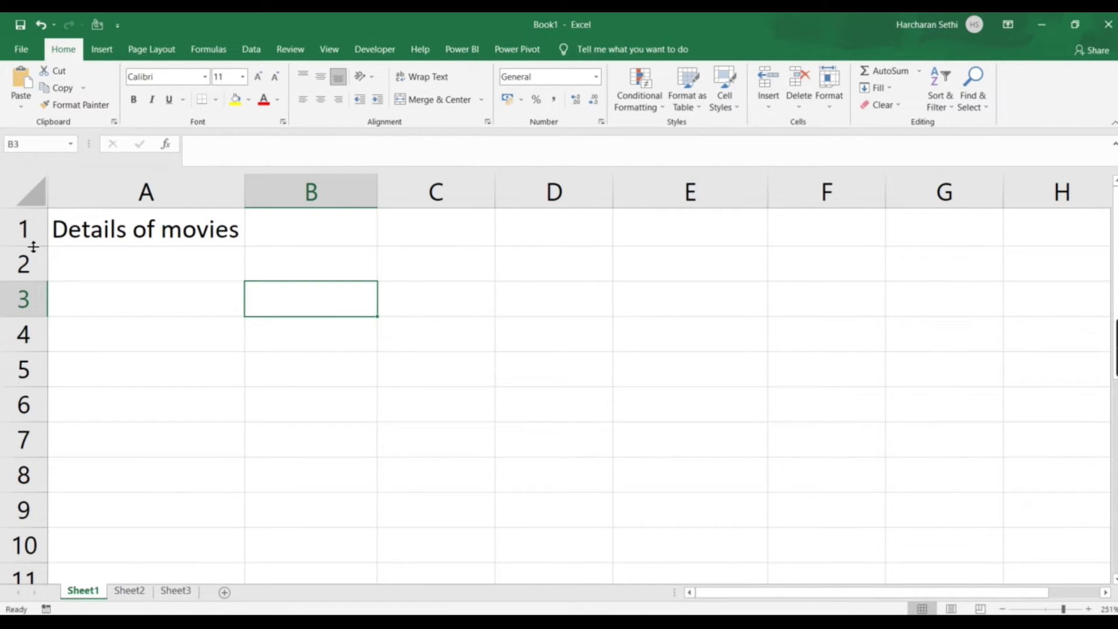
- Select cells C2, D2, B4 and B2 directly, one after another, without stepping through the cells between them
{"action": "left_click", "coordinate": [466, 250]}
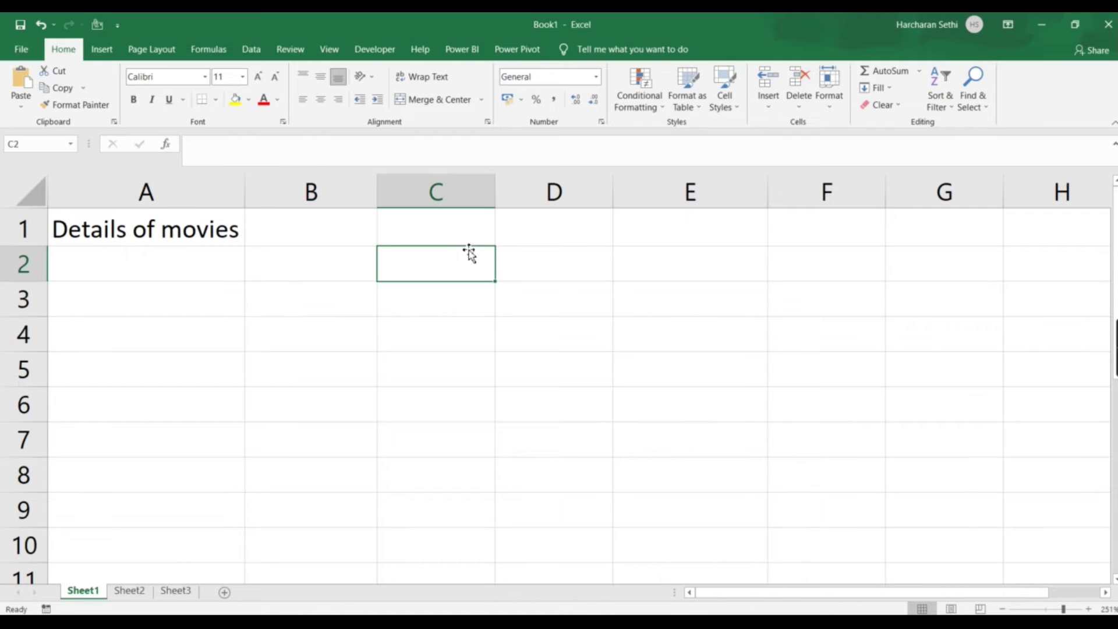
{"action": "left_click", "coordinate": [567, 256]}
{"action": "left_click", "coordinate": [312, 324]}
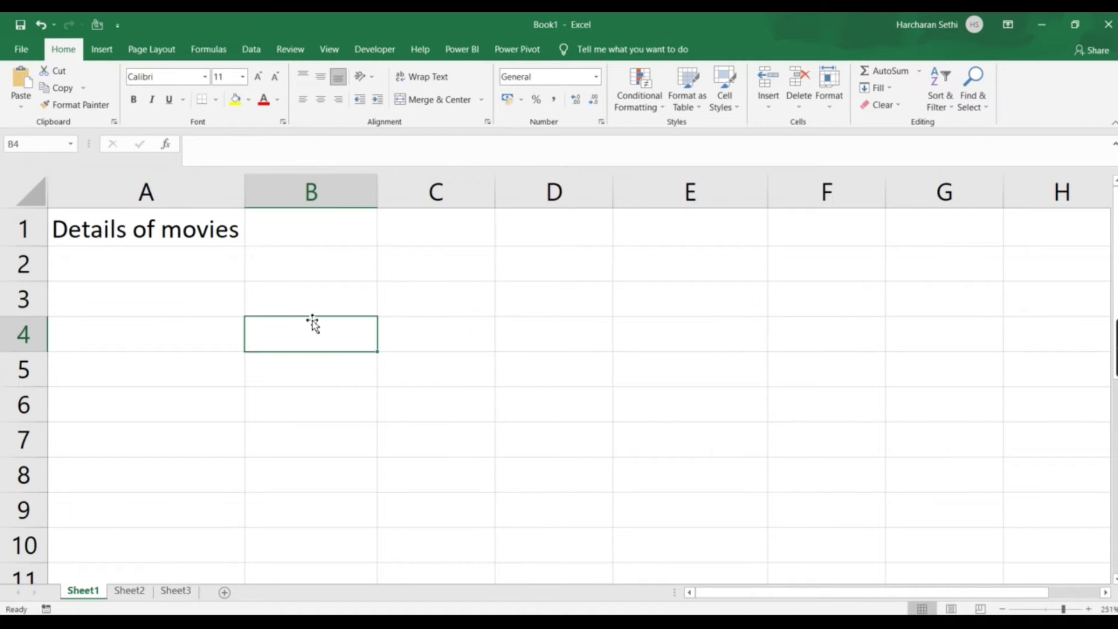
{"action": "left_click", "coordinate": [308, 264]}
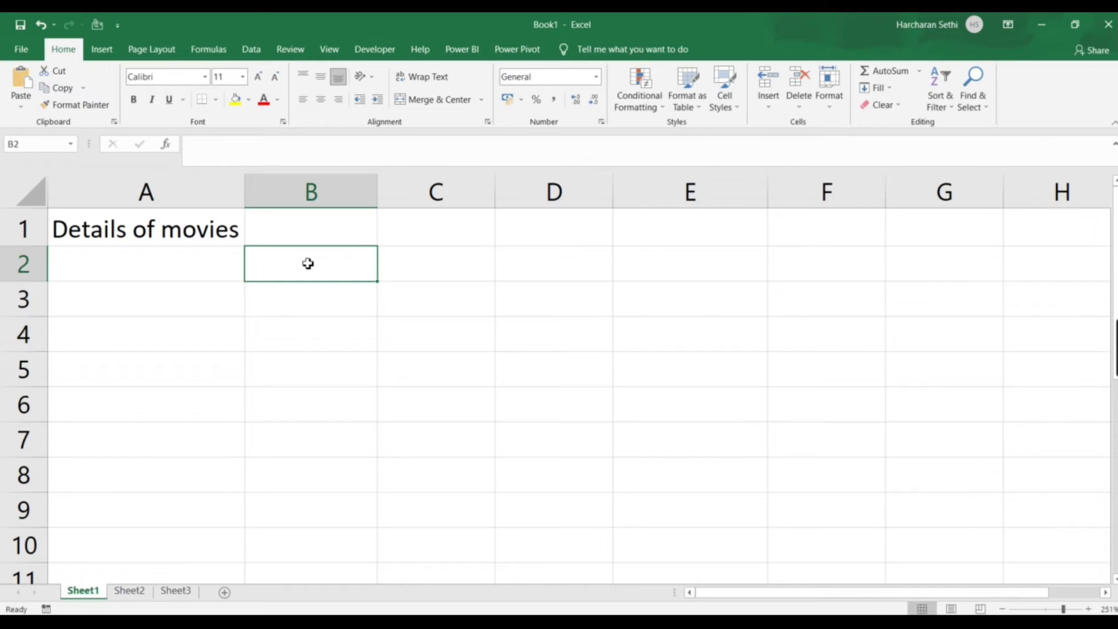
- Enter the column headers "Movie Title", "Actor" and "Actress" in cells A3, B3 and C3
{"action": "left_click", "coordinate": [163, 263]}
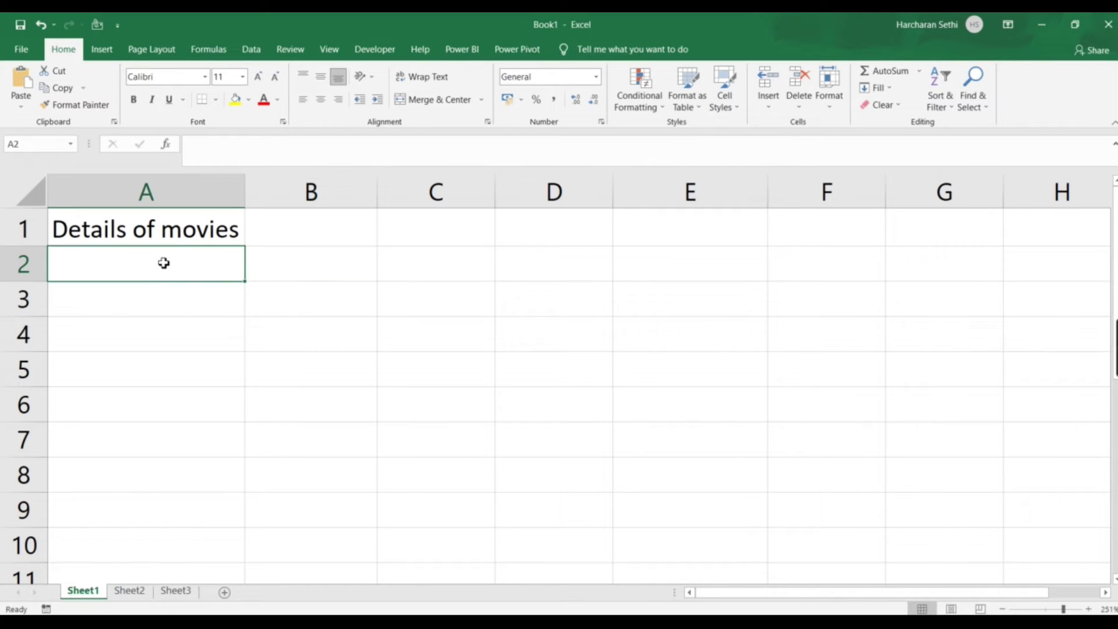
{"action": "key", "text": "Down"}
{"action": "type", "text": "Mo"}
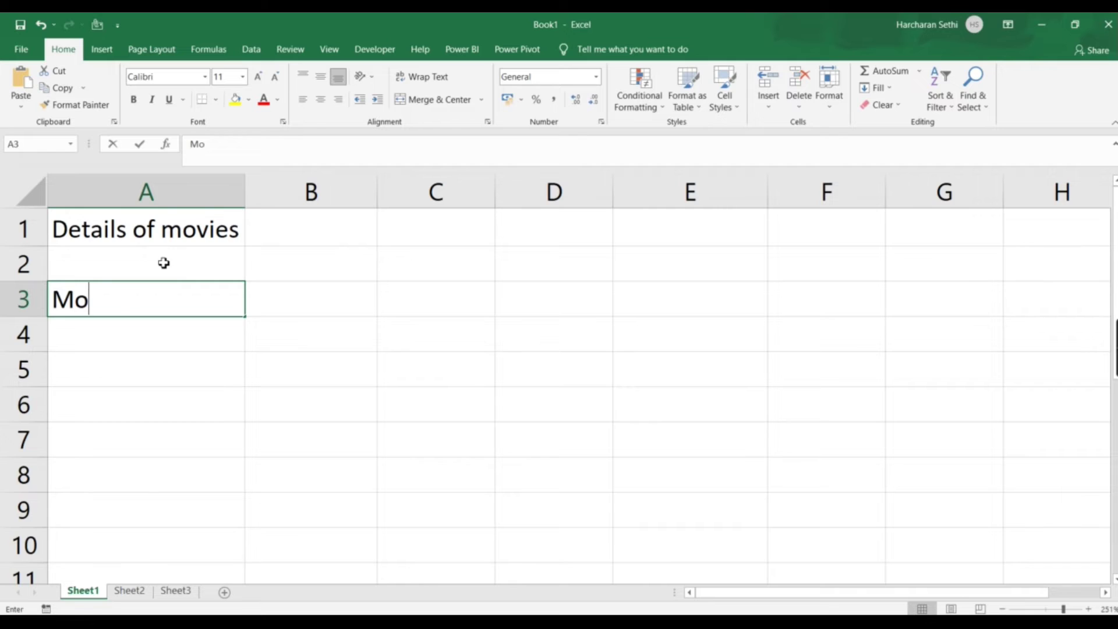
{"action": "type", "text": "vie Title"}
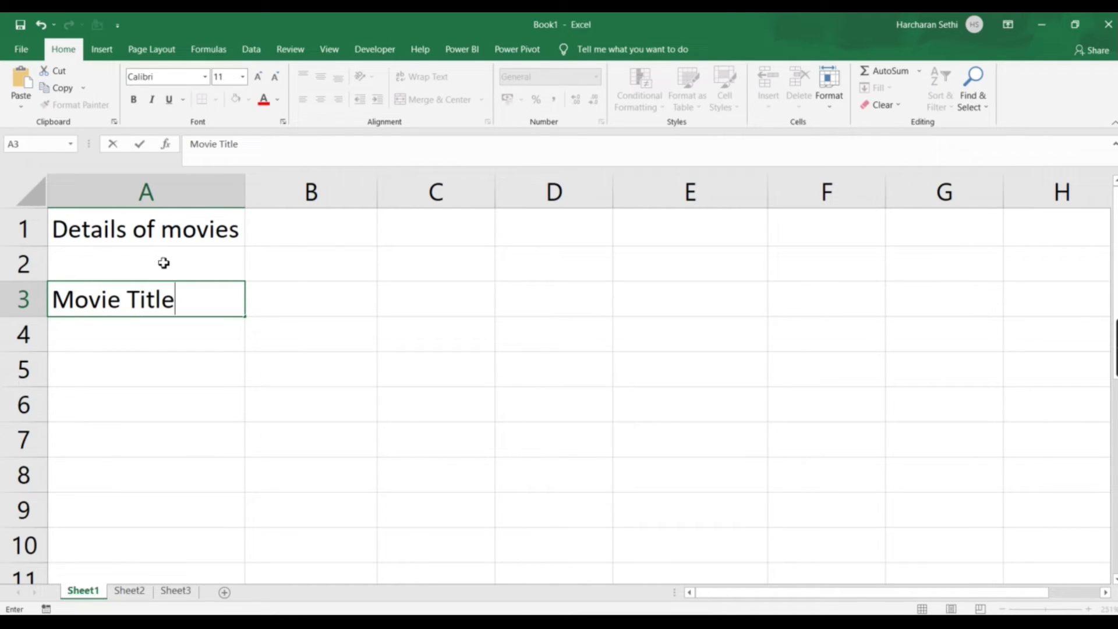
{"action": "key", "text": "Tab"}
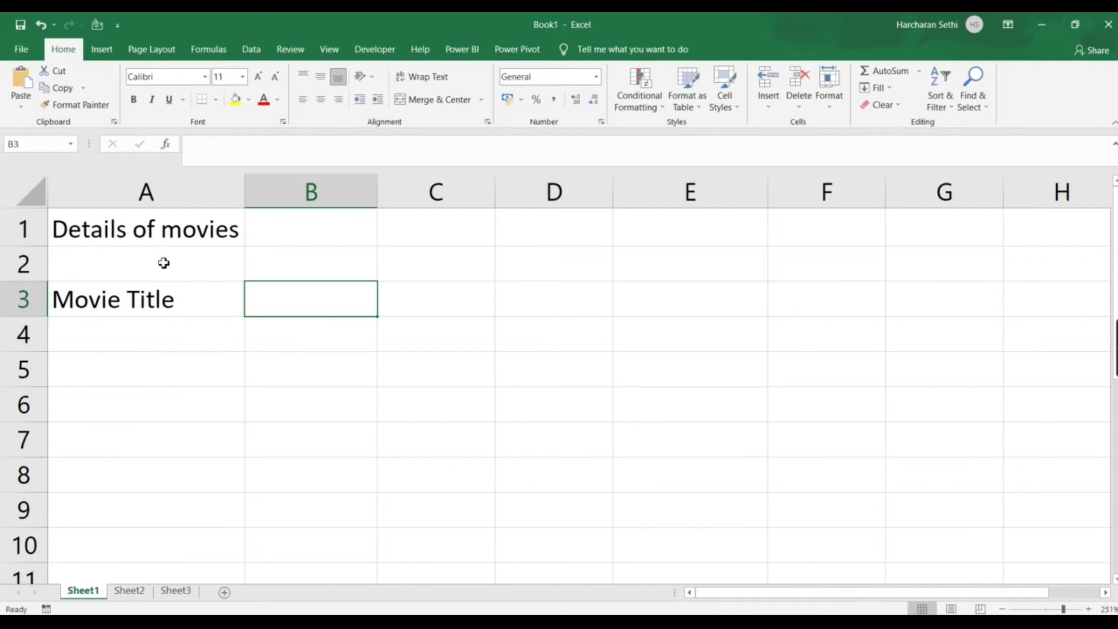
{"action": "type", "text": "Actor"}
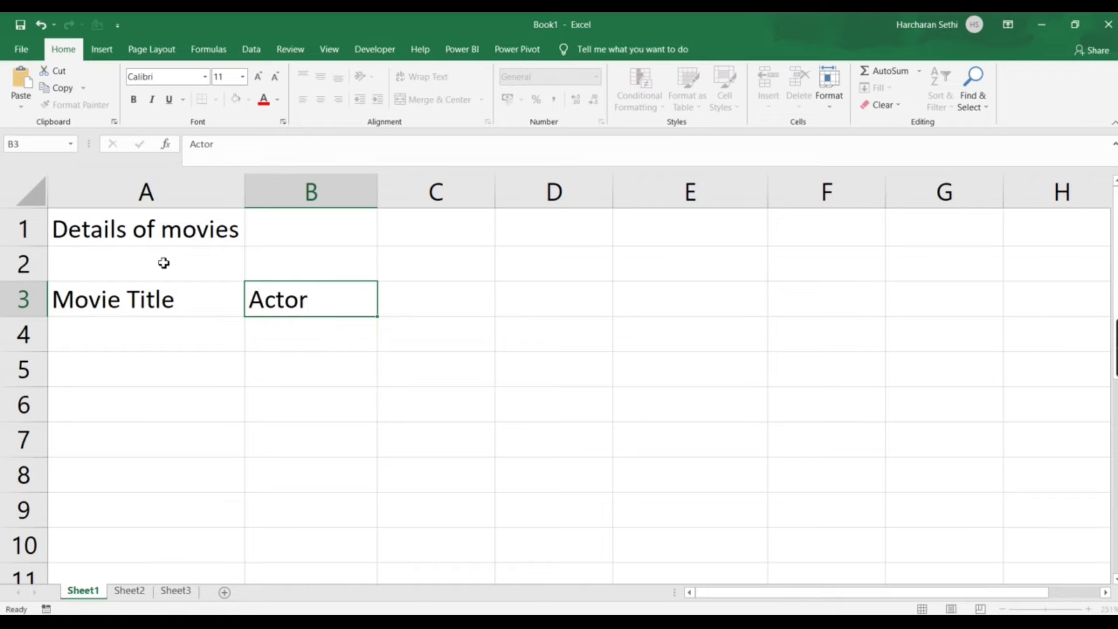
{"action": "key", "text": "Tab"}
{"action": "type", "text": "Actress"}
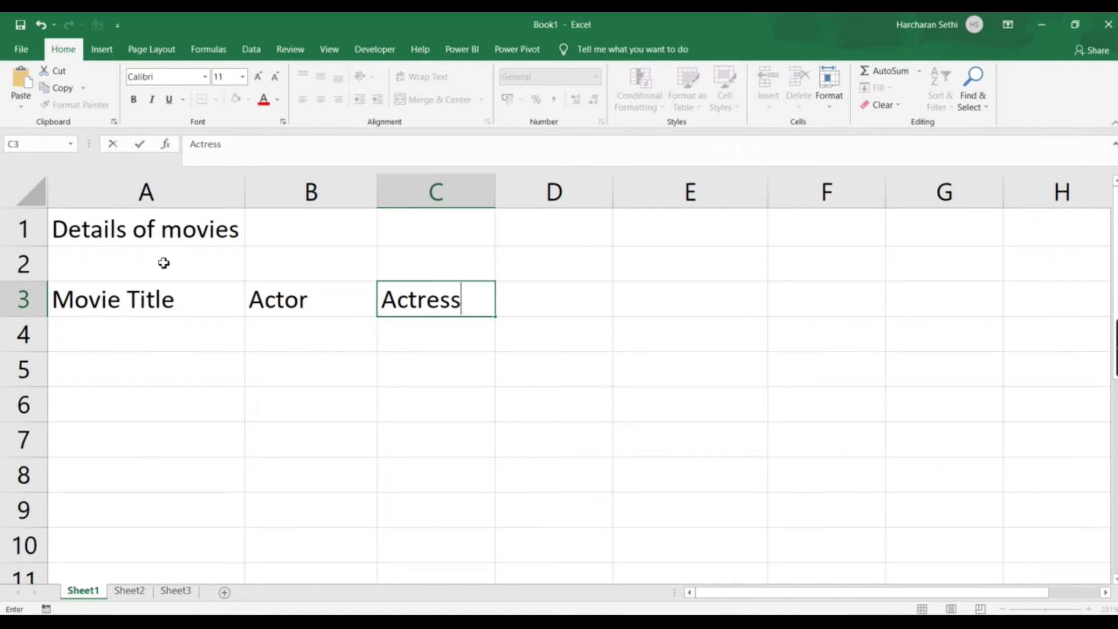
- Enter the column headers "Ratings", "Type" and "Earnings" in cells D3, E3 and F3, and return to A4
{"action": "key", "text": "Tab"}
{"action": "type", "text": "Ratings"}
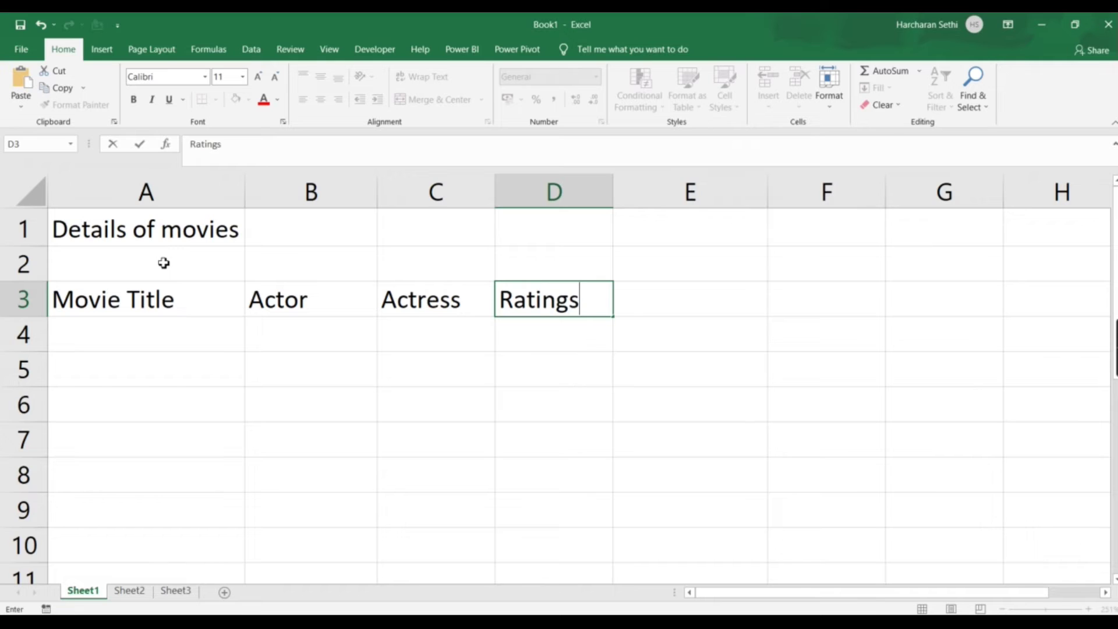
{"action": "key", "text": "Tab"}
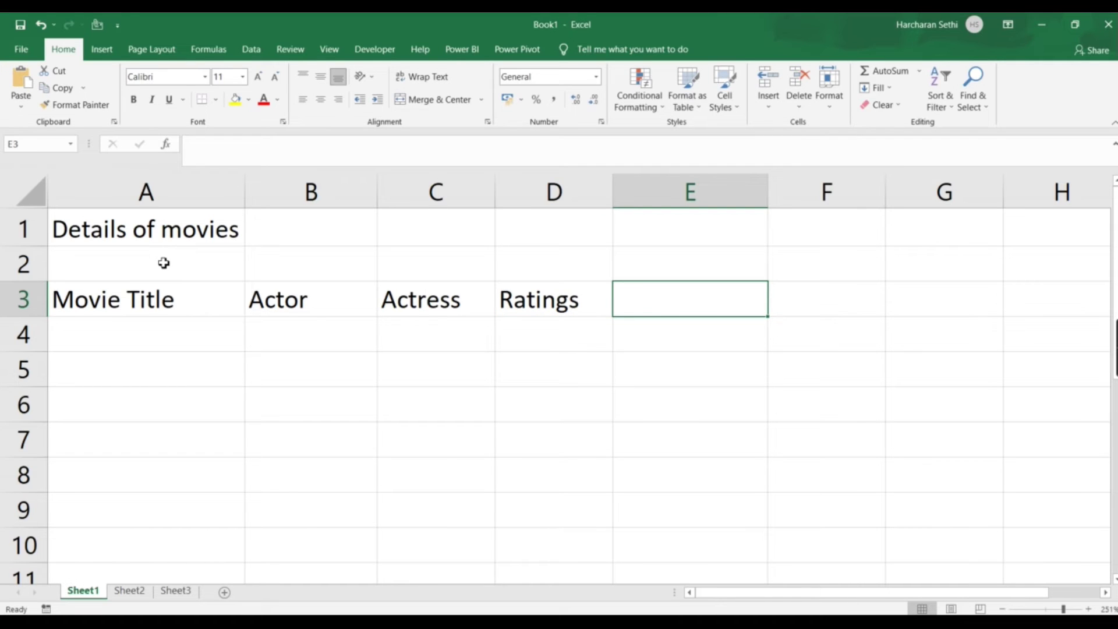
{"action": "type", "text": "Type"}
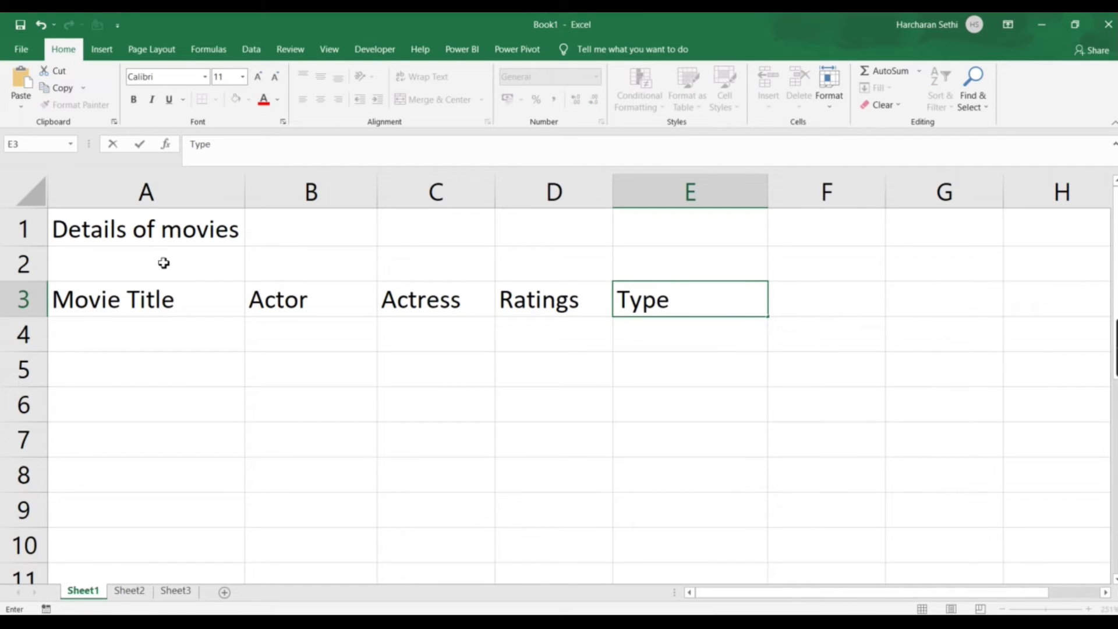
{"action": "key", "text": "Tab"}
{"action": "type", "text": "Ear"}
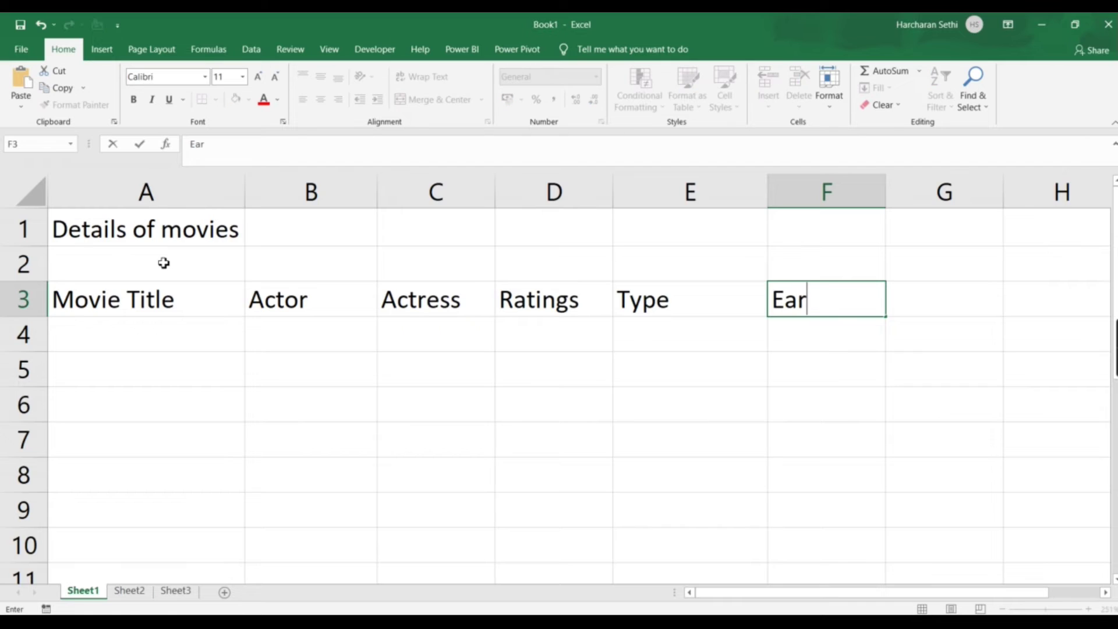
{"action": "type", "text": "nings"}
{"action": "key", "text": "Return"}
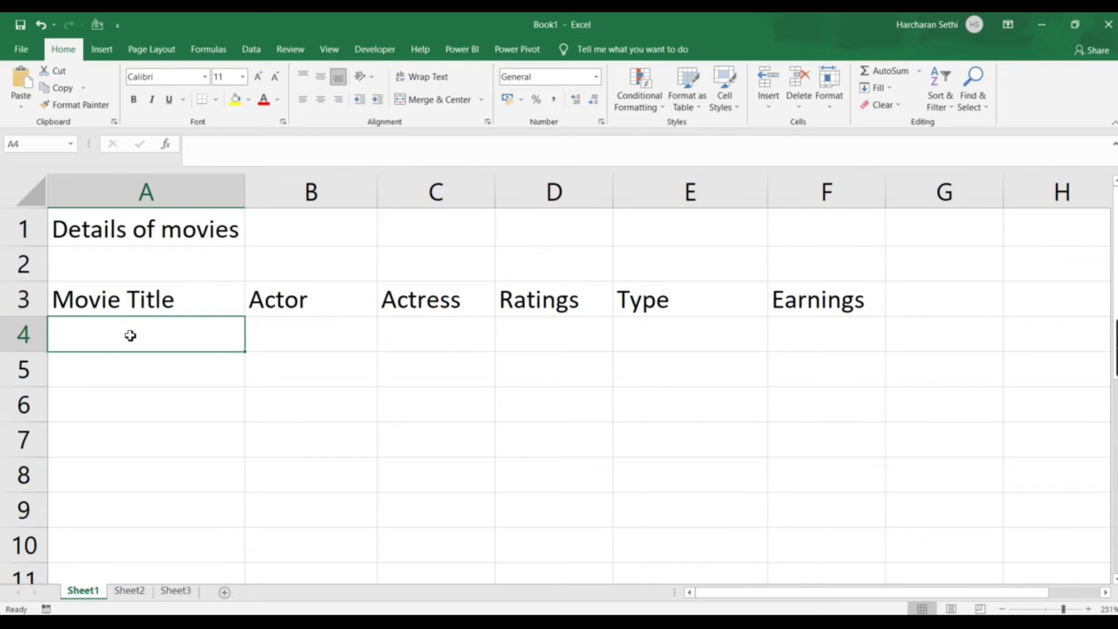
- Enter the movie title "DDLJ" in A4 and the actor "Shahrukh Khan" in B4
{"action": "type", "text": "DDJ"}
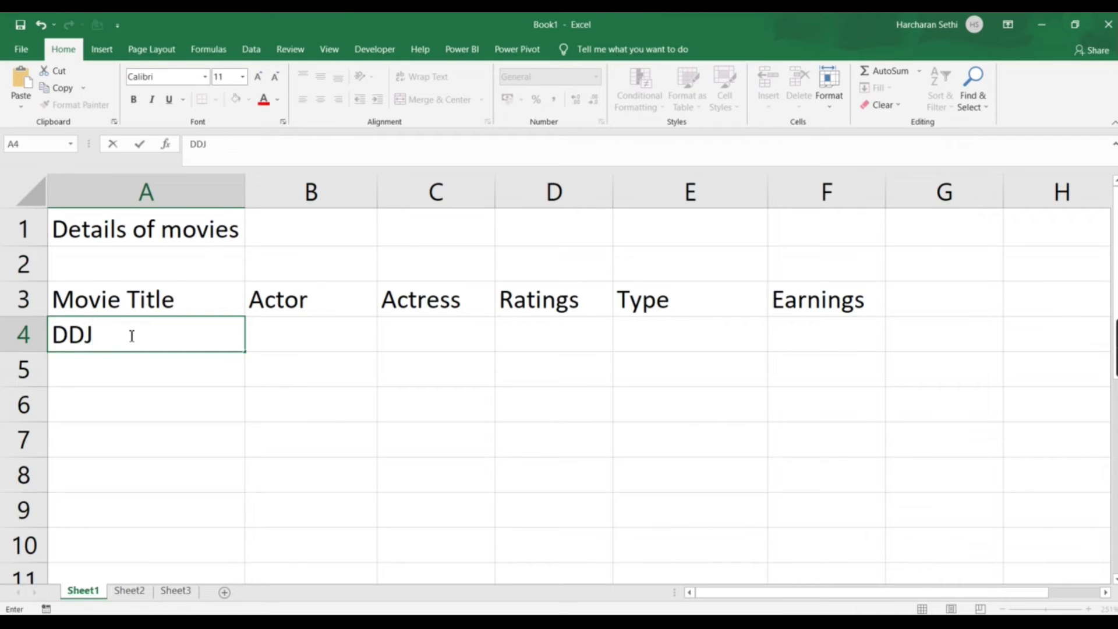
{"action": "key", "text": "BackSpace"}
{"action": "type", "text": "LJ"}
{"action": "key", "text": "Tab"}
{"action": "type", "text": "Shash"}
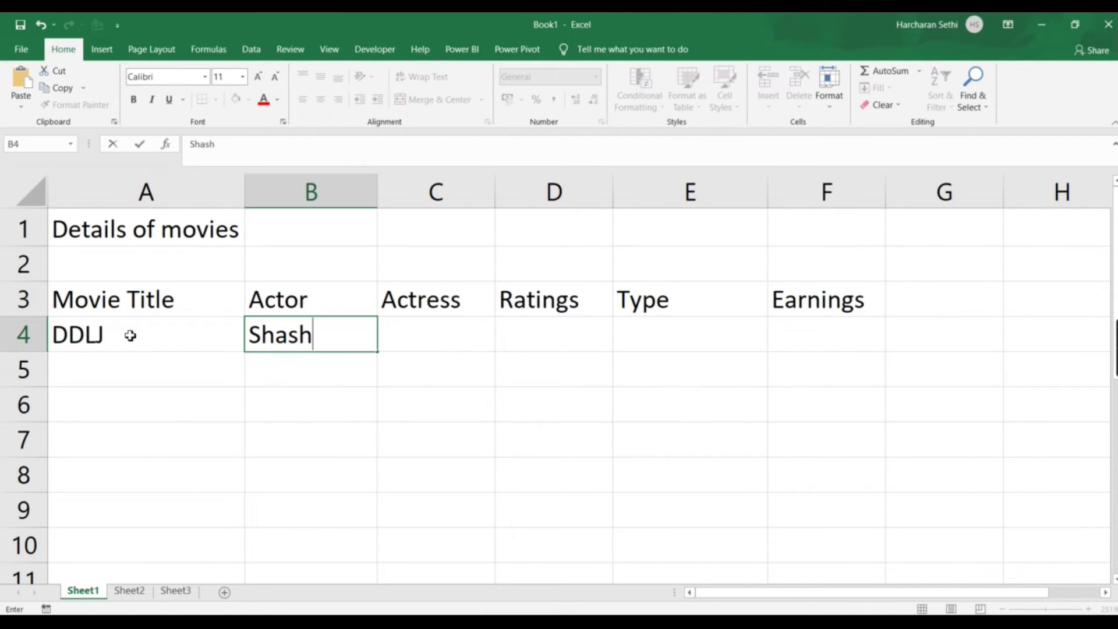
{"action": "key", "text": "BackSpace"}
{"action": "key", "text": "BackSpace"}
{"action": "type", "text": "hrukh Khan"}
{"action": "key", "text": "Tab"}
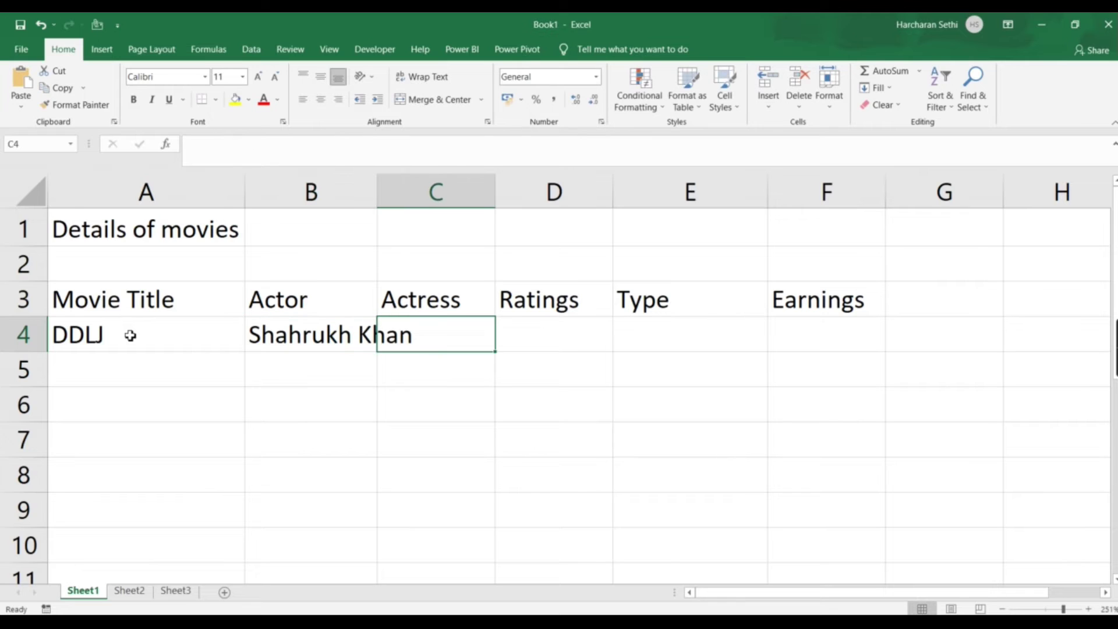
- Complete the DDLJ row with actress "kajol", rating 5, type "Romance" and earnings 500 in C4 to F4
{"action": "type", "text": "kajol"}
{"action": "key", "text": "Tab"}
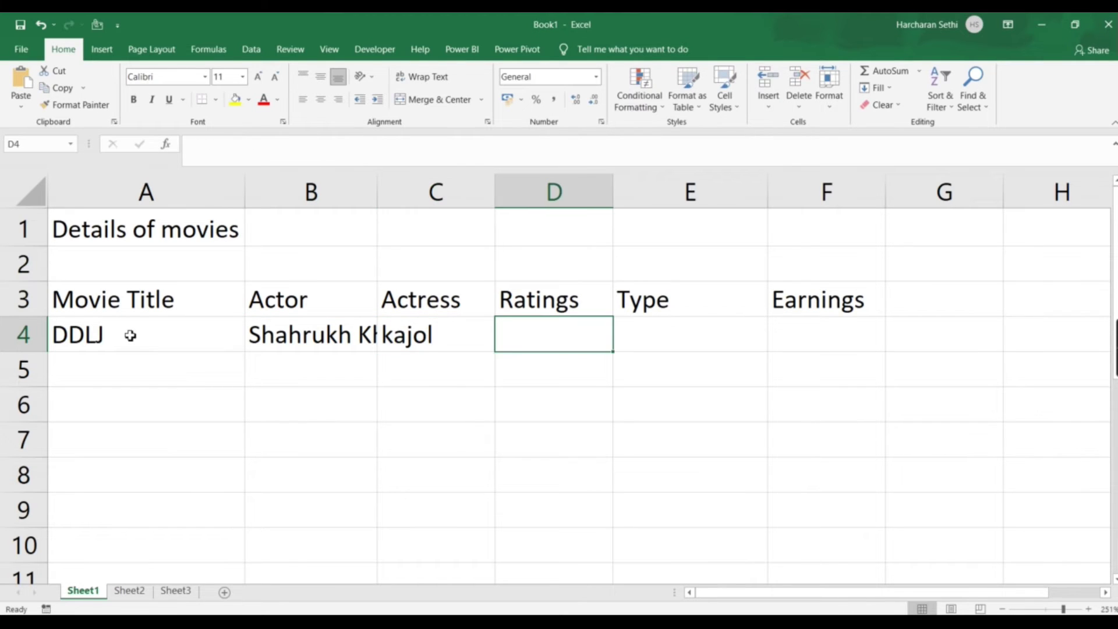
{"action": "type", "text": "5"}
{"action": "key", "text": "Tab"}
{"action": "type", "text": "Romance"}
{"action": "key", "text": "Tab"}
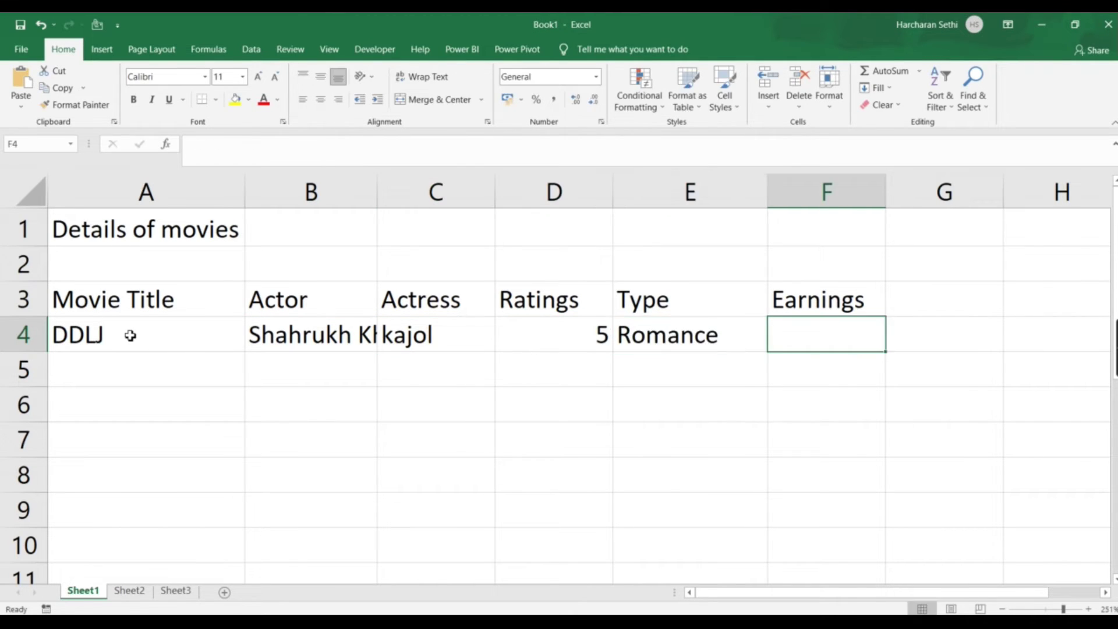
{"action": "type", "text": "500"}
{"action": "key", "text": "Return"}
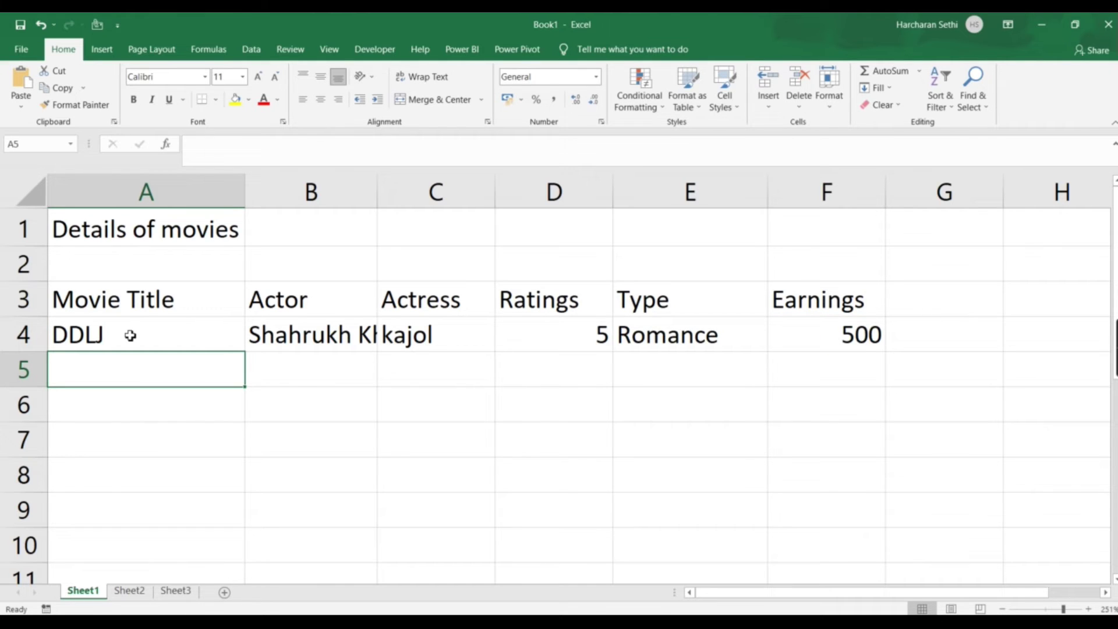
- Move the cell selection across A4 to C4 and around the neighbouring header and data cells, ending on A5
{"action": "left_click", "coordinate": [130, 336]}
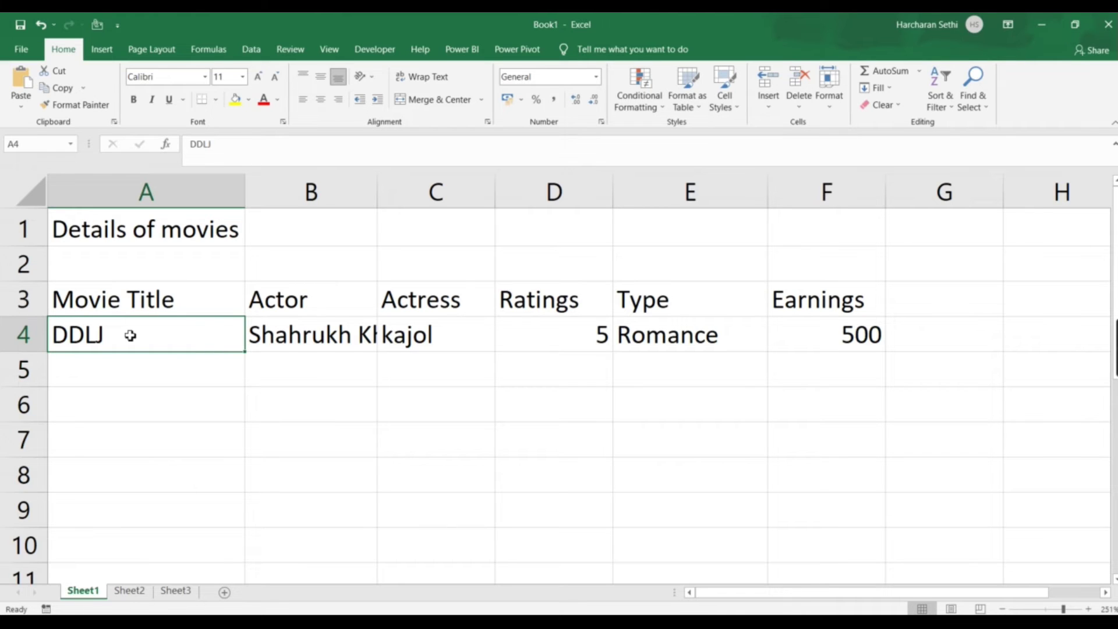
{"action": "key", "text": "Right"}
{"action": "key", "text": "Right"}
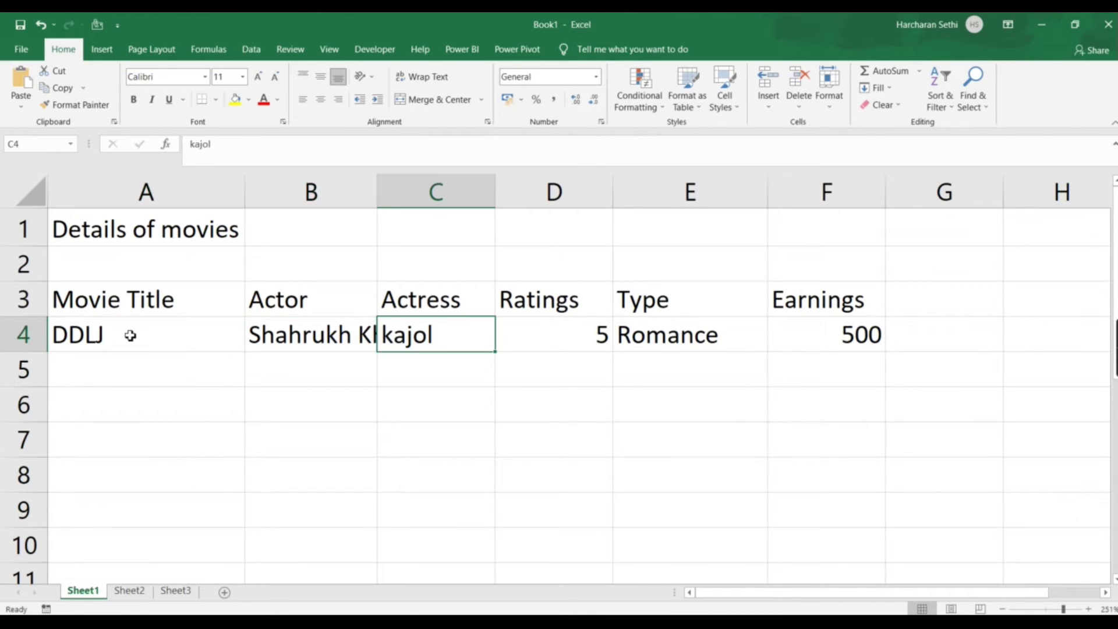
{"action": "key", "text": "Left"}
{"action": "key", "text": "Left"}
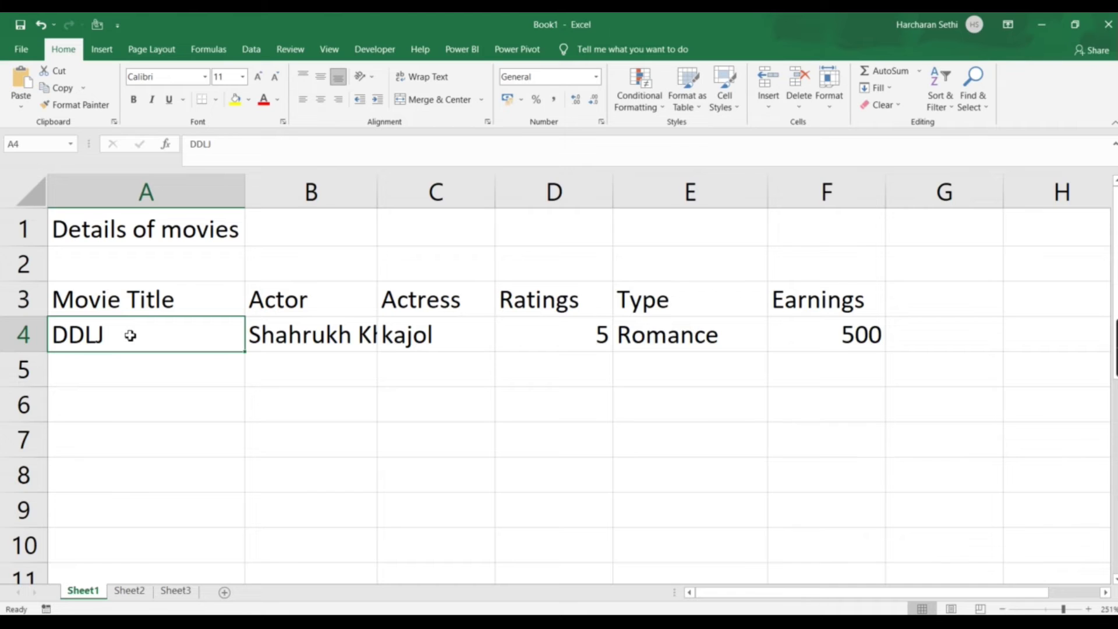
{"action": "key", "text": "Up"}
{"action": "key", "text": "Right"}
{"action": "key", "text": "Down"}
{"action": "key", "text": "Left"}
{"action": "key", "text": "Down"}
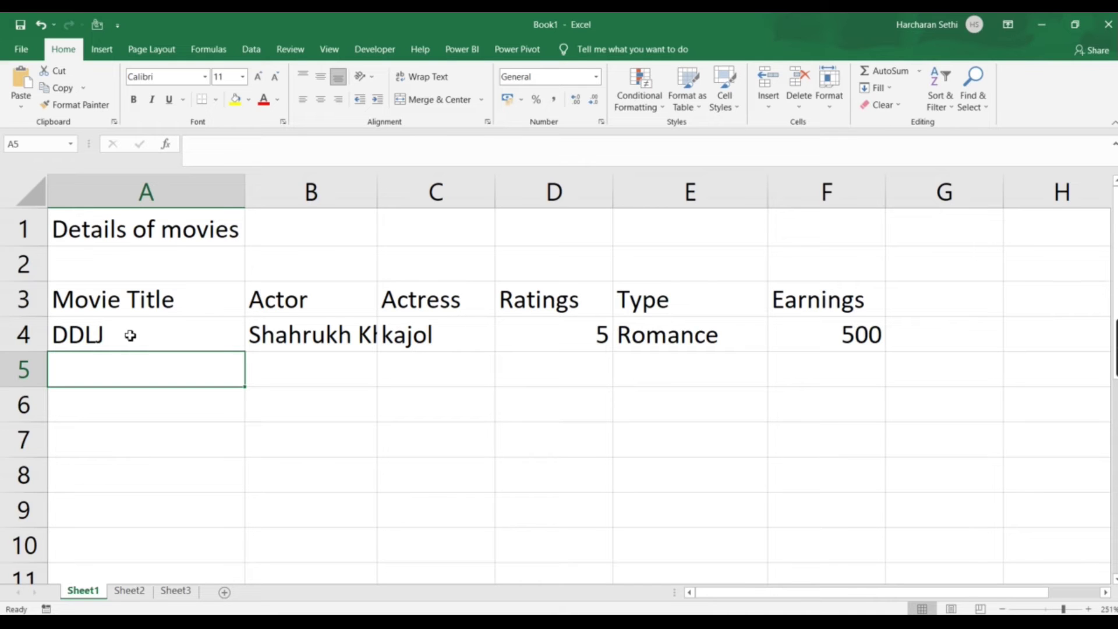
{"action": "mouse_move", "coordinate": [1114, 357]}
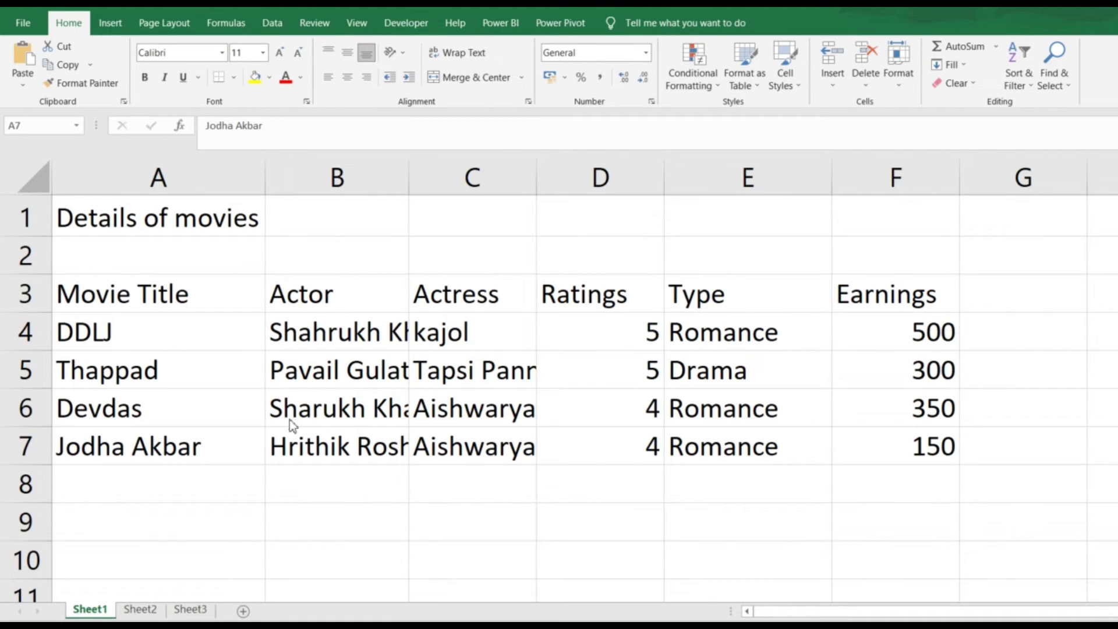
{"action": "left_click", "coordinate": [322, 408]}
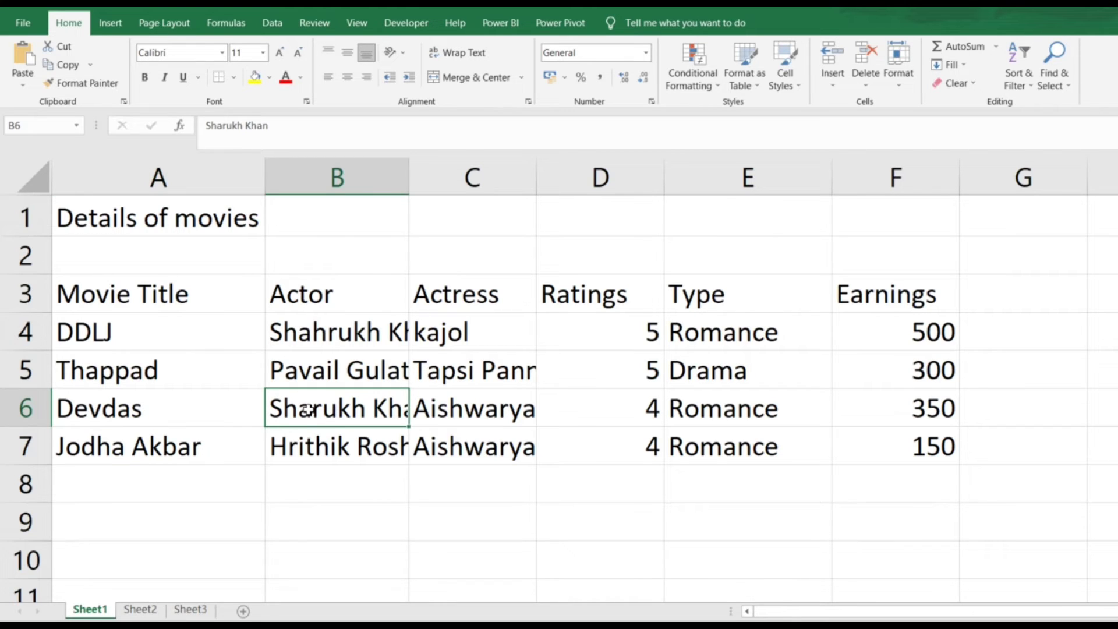
{"action": "left_click_drag", "start_coordinate": [324, 416], "coordinate": [323, 492]}
{"action": "left_click", "coordinate": [323, 492]}
{"action": "left_click", "coordinate": [333, 402]}
{"action": "type", "text": "hi"}
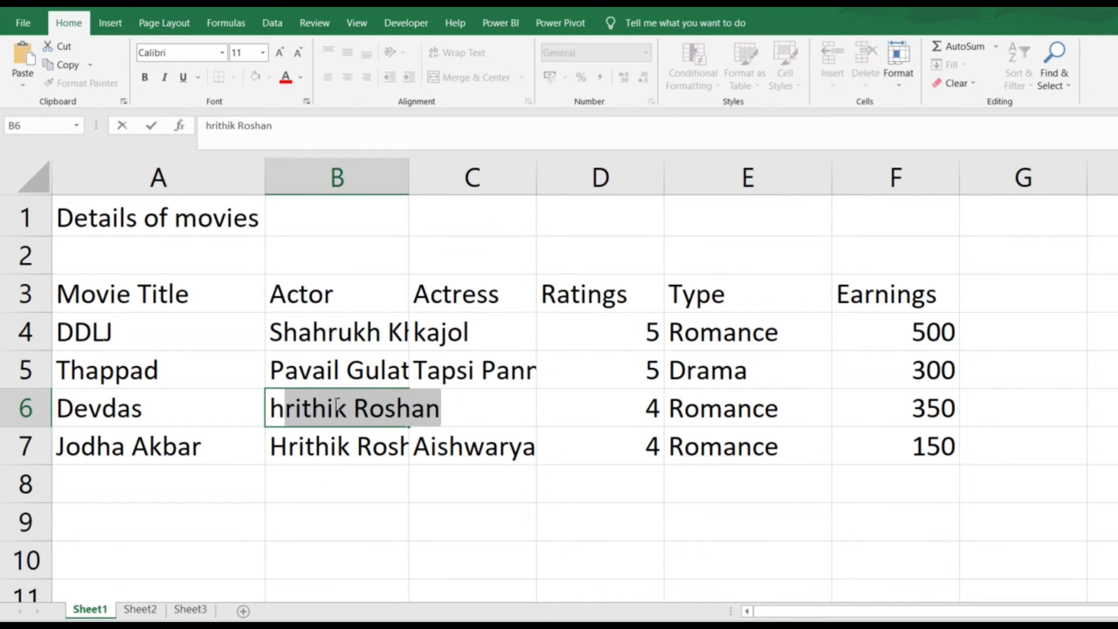
{"action": "key", "text": "Escape"}
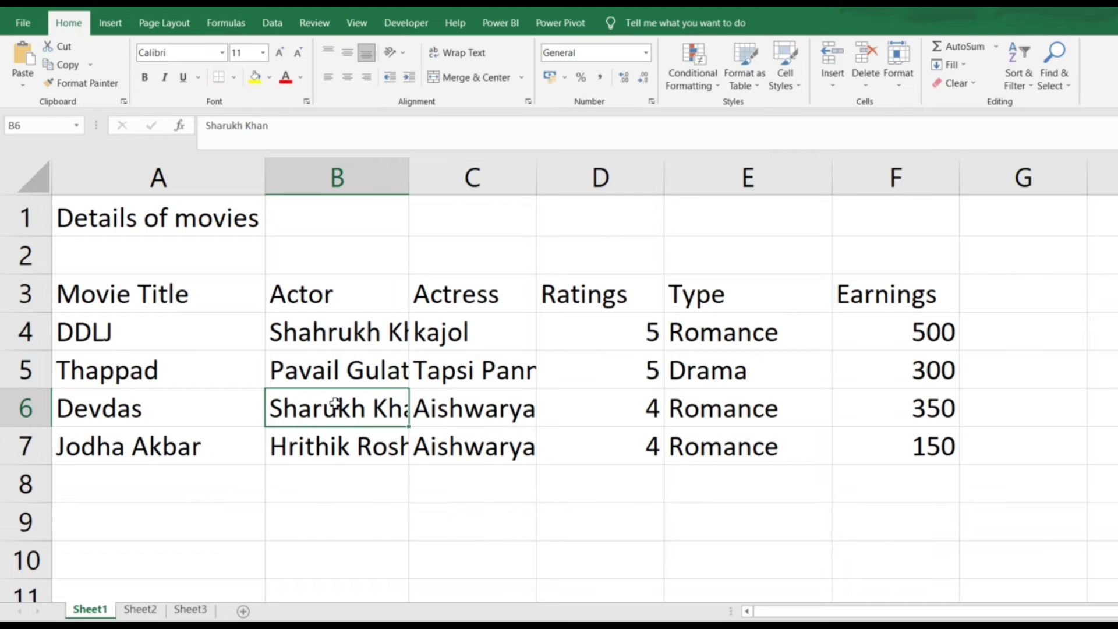
{"action": "type", "text": "all"}
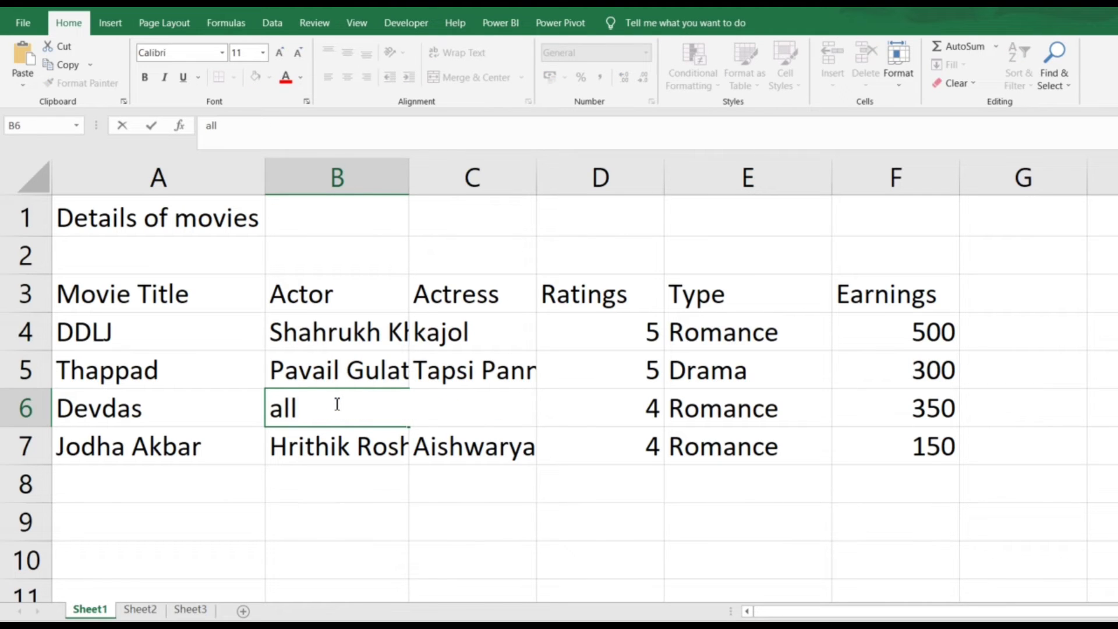
{"action": "key", "text": "Escape"}
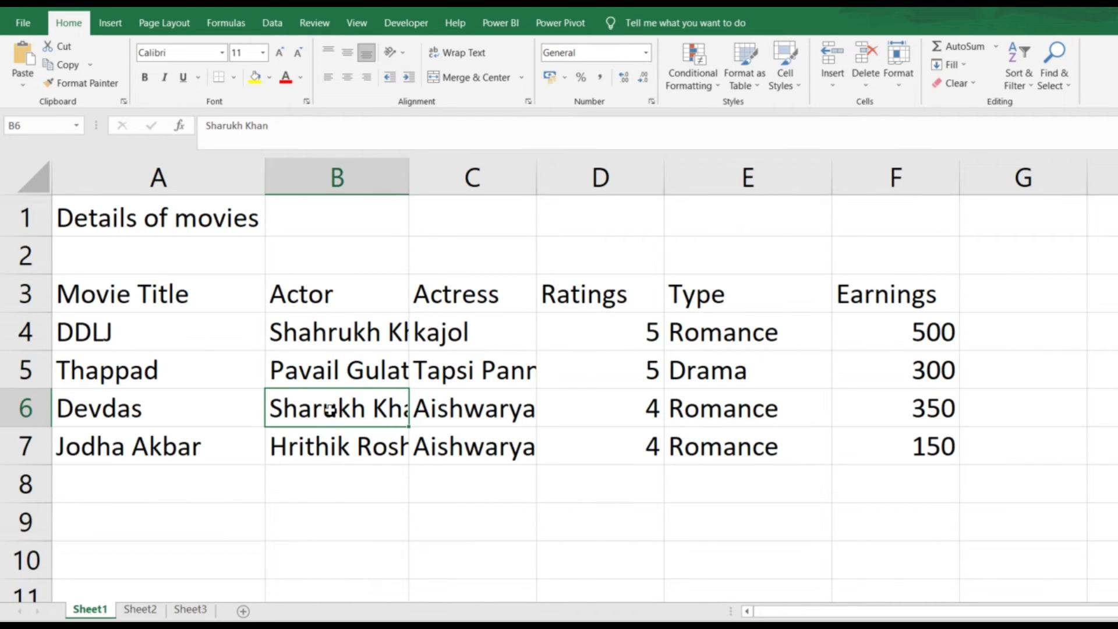
- Correct the actor's name in B6 to "Shahrukh Khan" by editing within the existing text
{"action": "double_click", "coordinate": [331, 409]}
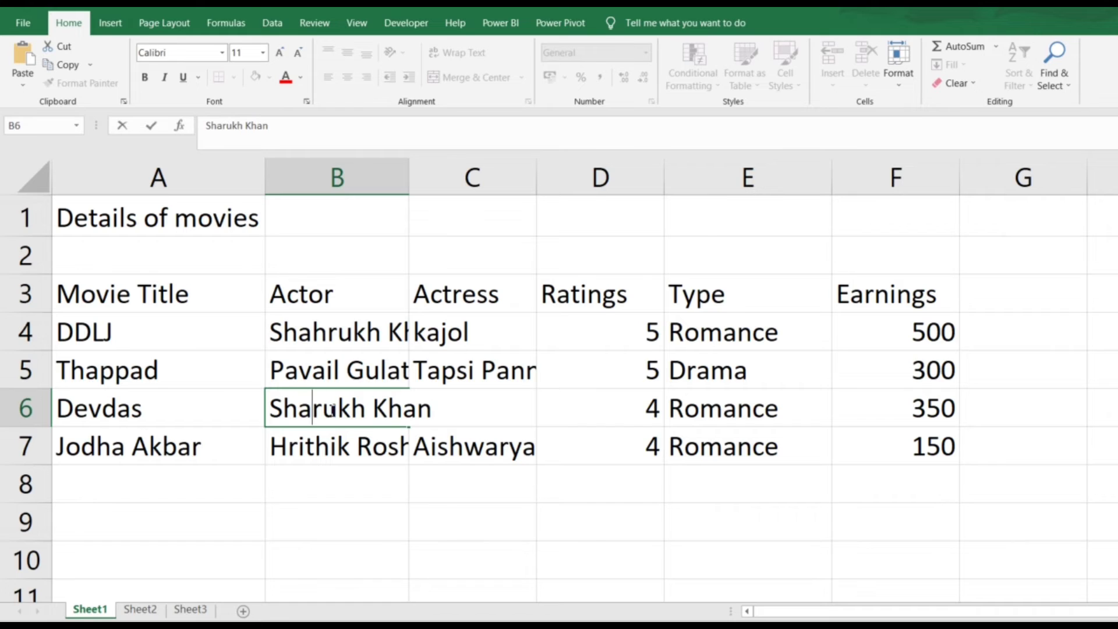
{"action": "type", "text": "h"}
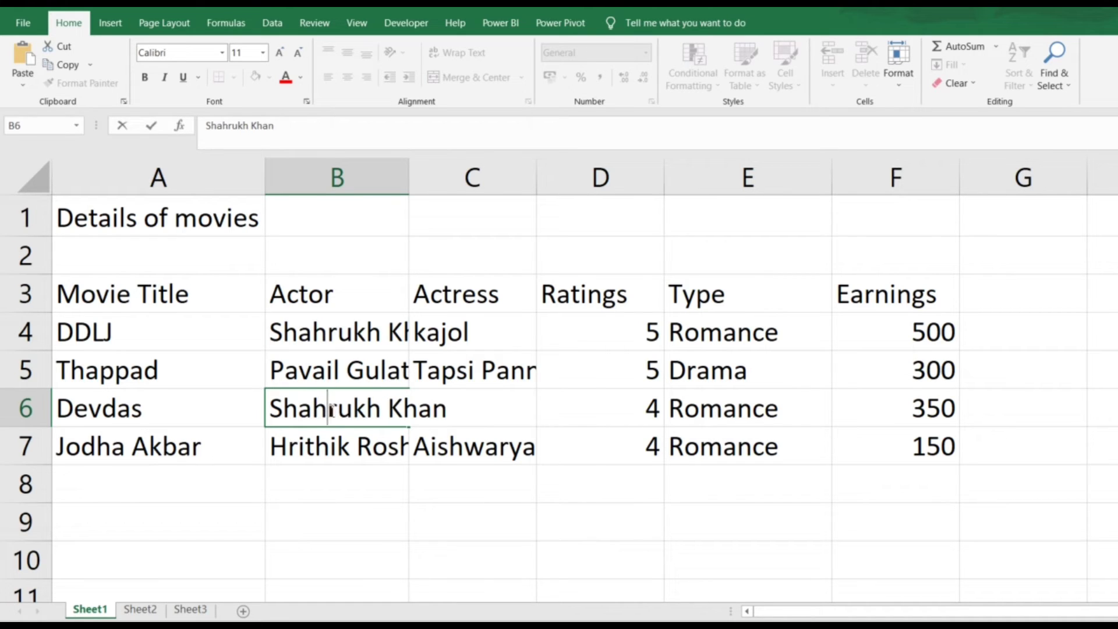
{"action": "key", "text": "Return"}
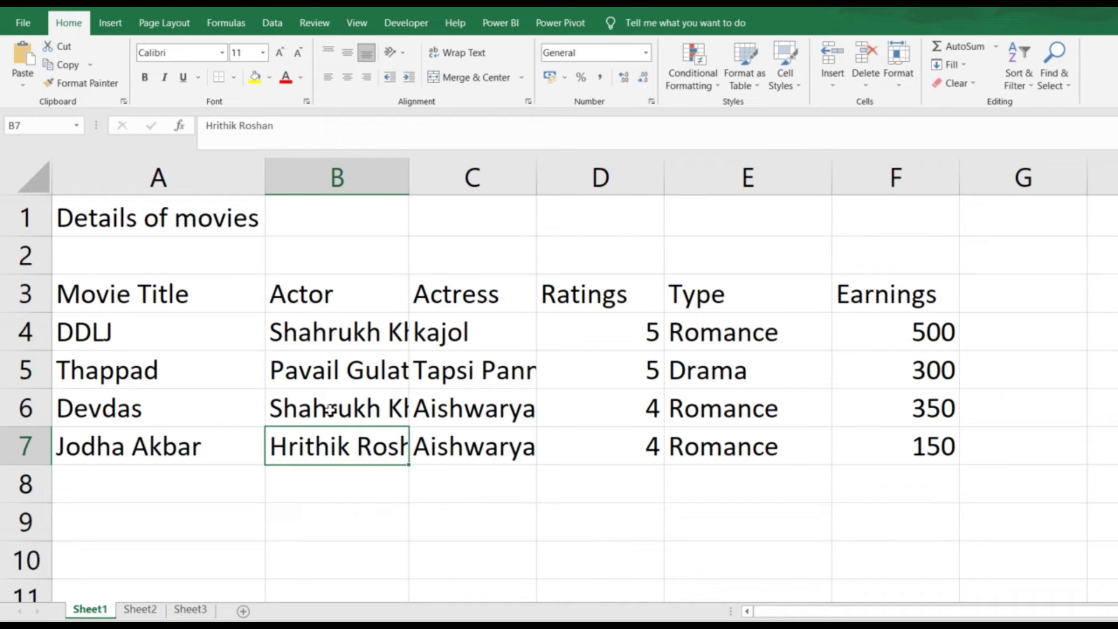
{"action": "left_click", "coordinate": [330, 410]}
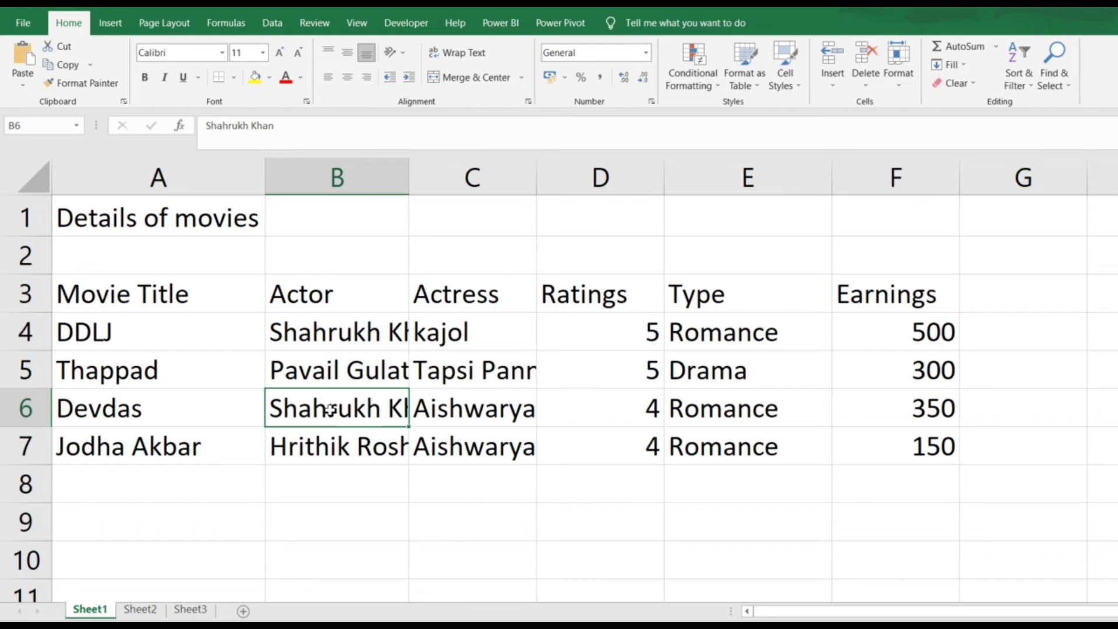
{"action": "double_click", "coordinate": [330, 410]}
{"action": "key", "text": "Escape"}
- Make the "Details of movies" title in A1 bold, trying italic and underline and removing both again
{"action": "left_click", "coordinate": [173, 224]}
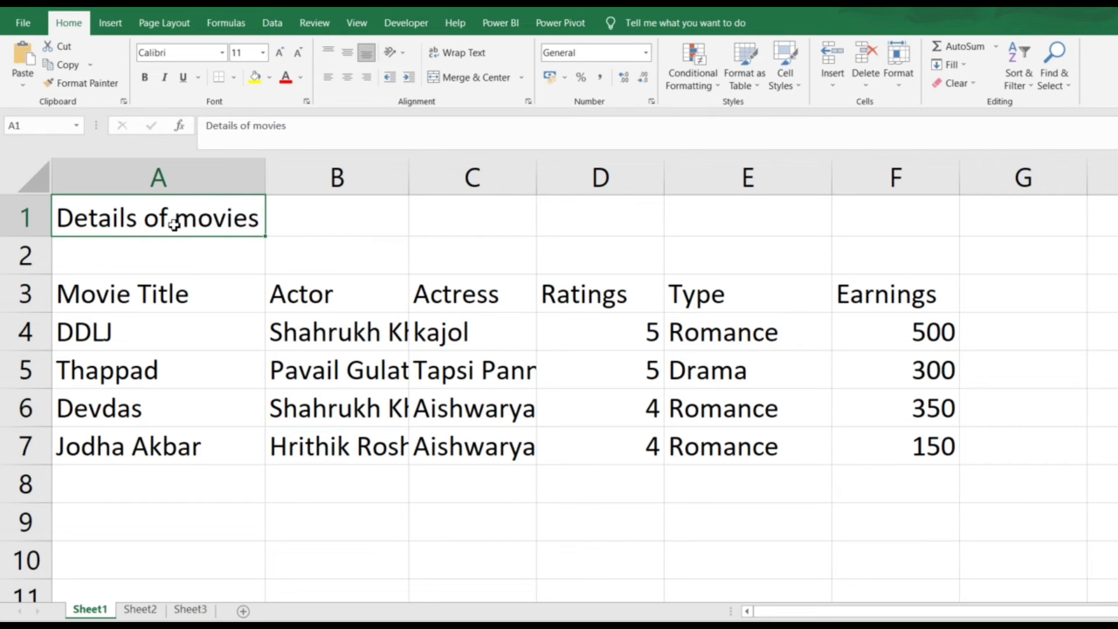
{"action": "left_click", "coordinate": [145, 78]}
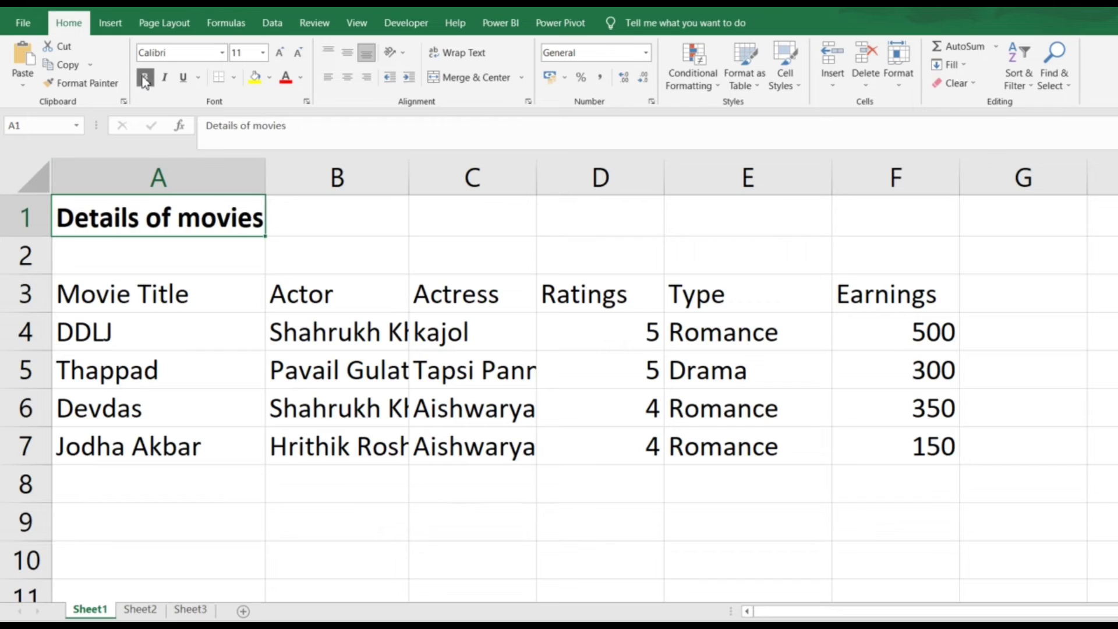
{"action": "left_click", "coordinate": [169, 78]}
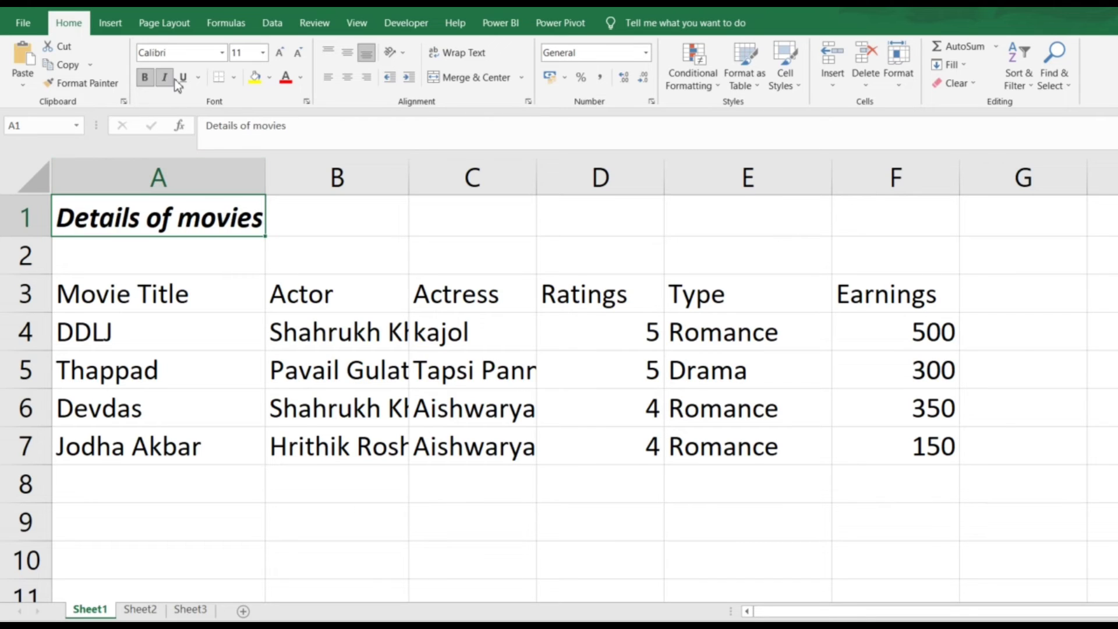
{"action": "left_click", "coordinate": [183, 80]}
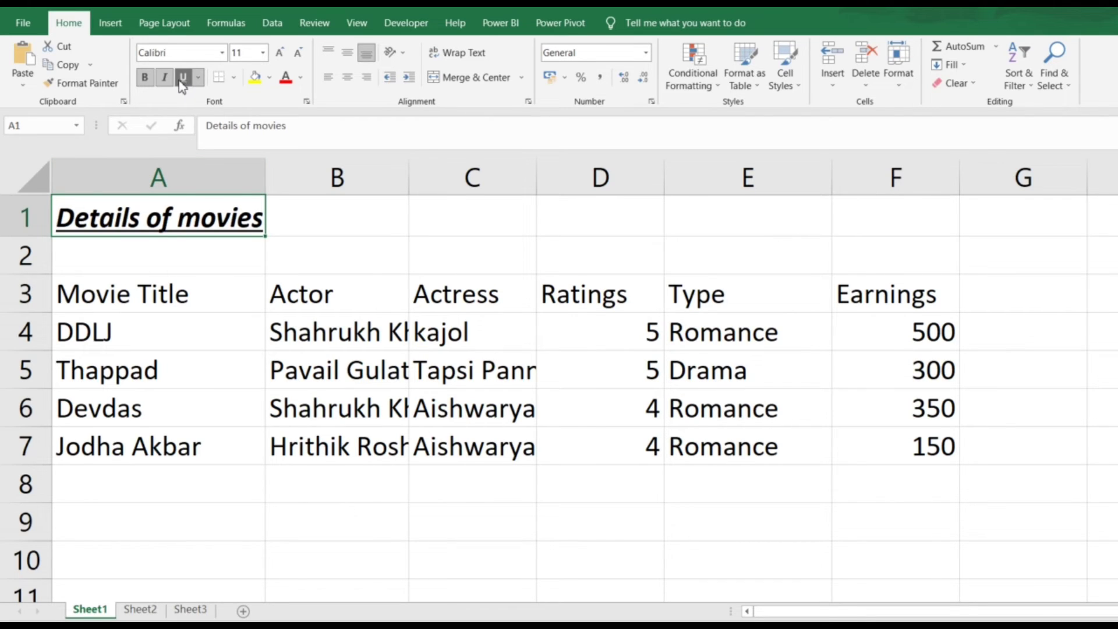
{"action": "left_click", "coordinate": [183, 78]}
{"action": "left_click", "coordinate": [165, 78]}
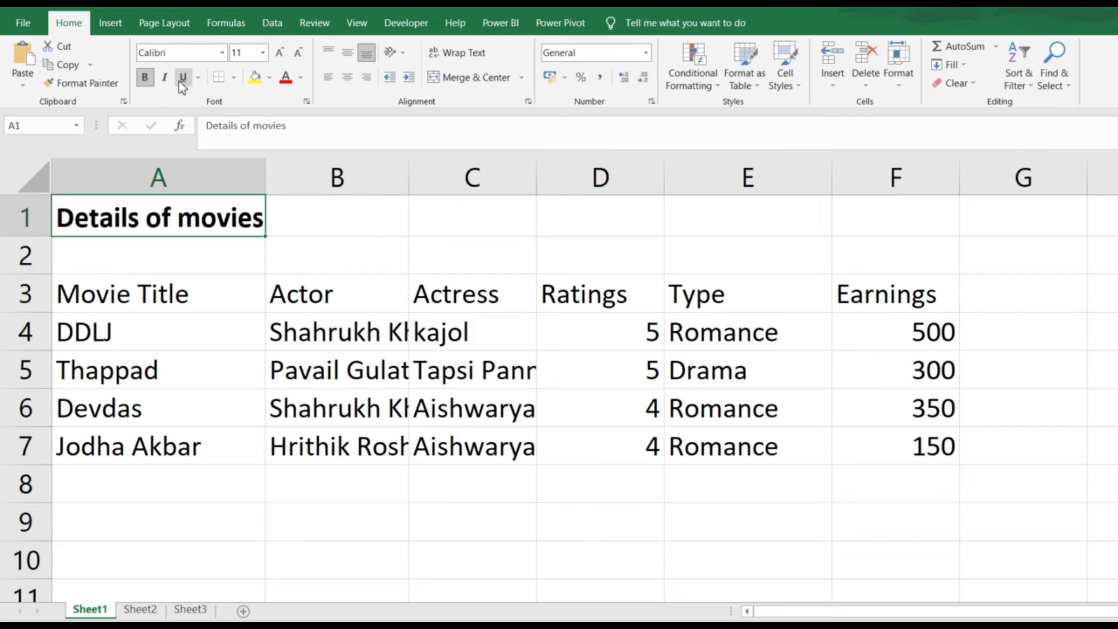
- Give the title in A1 a yellow fill and a blue font colour, trying red first
{"action": "left_click", "coordinate": [255, 78]}
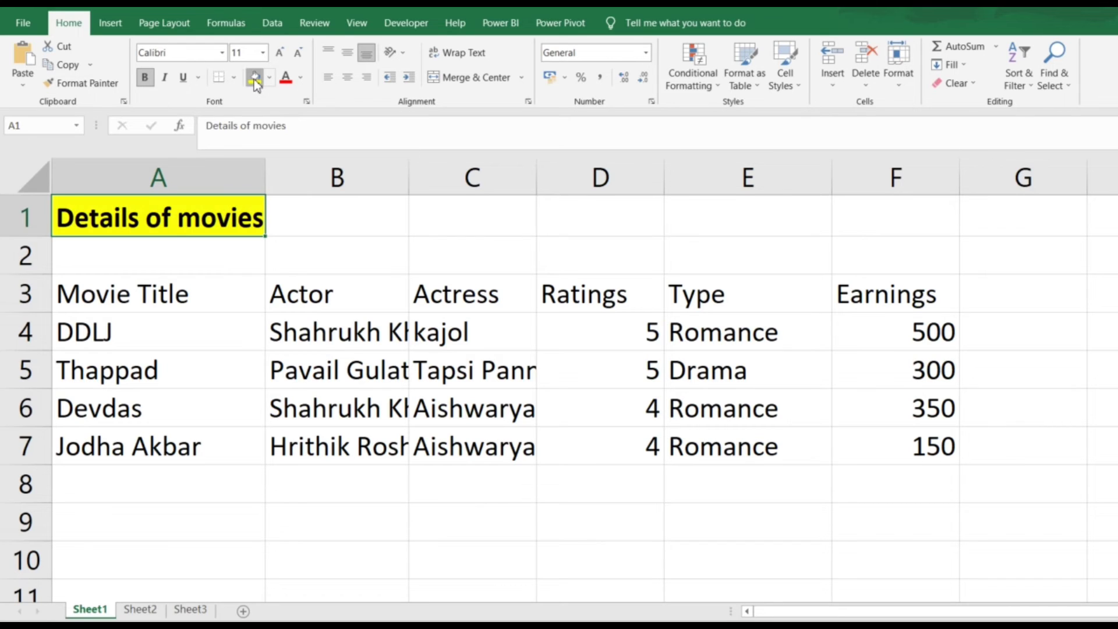
{"action": "left_click", "coordinate": [286, 79]}
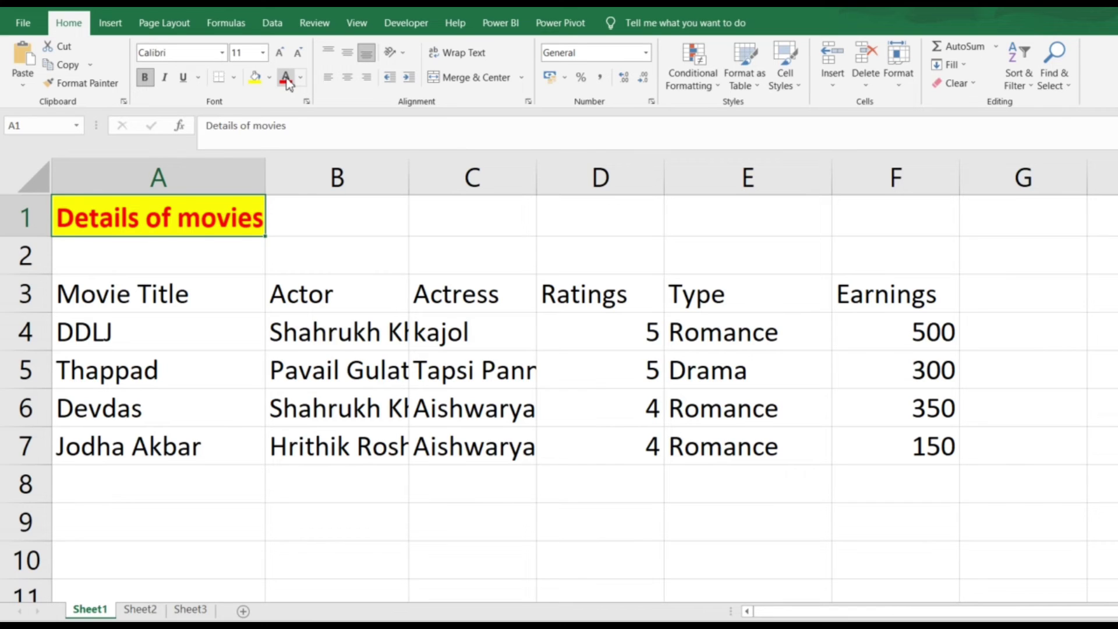
{"action": "left_click", "coordinate": [300, 78]}
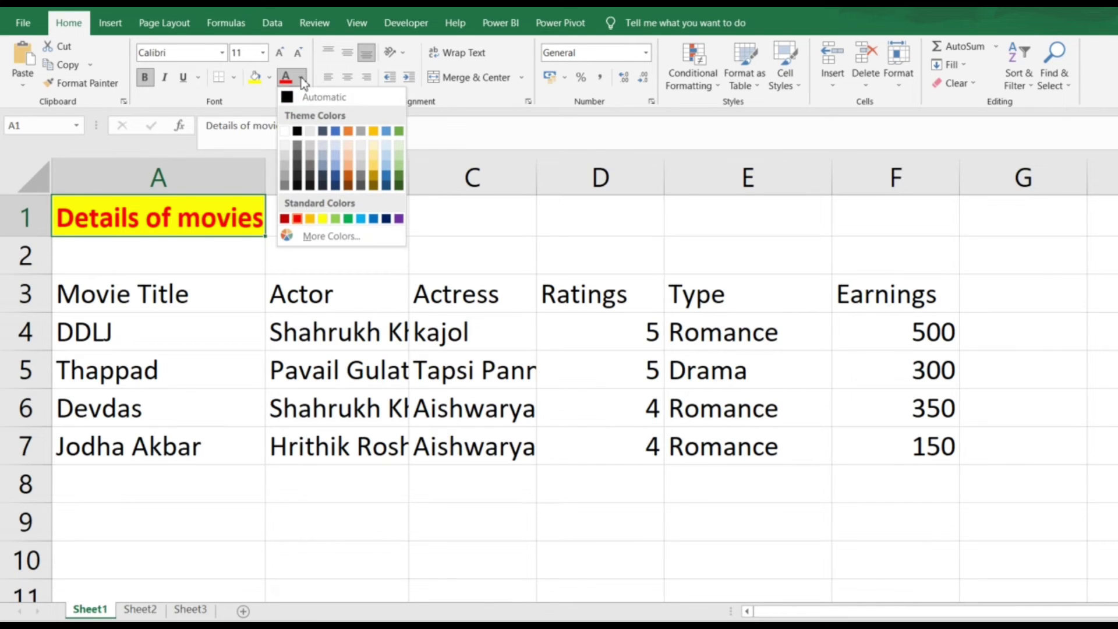
{"action": "left_click", "coordinate": [335, 131]}
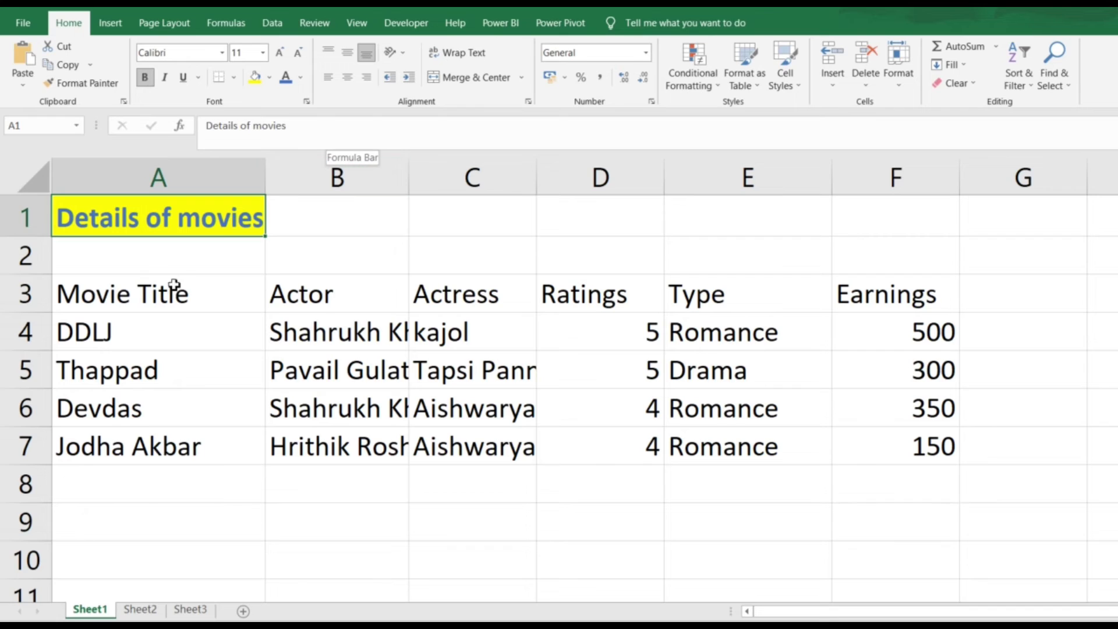
- Widen columns B and C manually until the full actor and actress names fit
{"action": "left_click", "coordinate": [256, 296]}
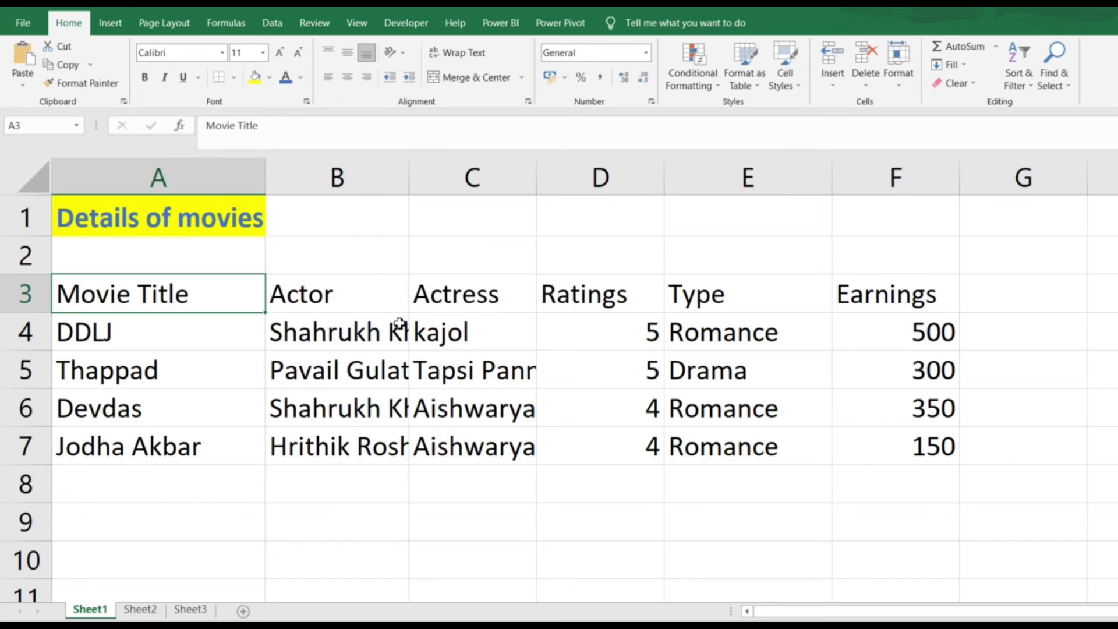
{"action": "left_click", "coordinate": [342, 333]}
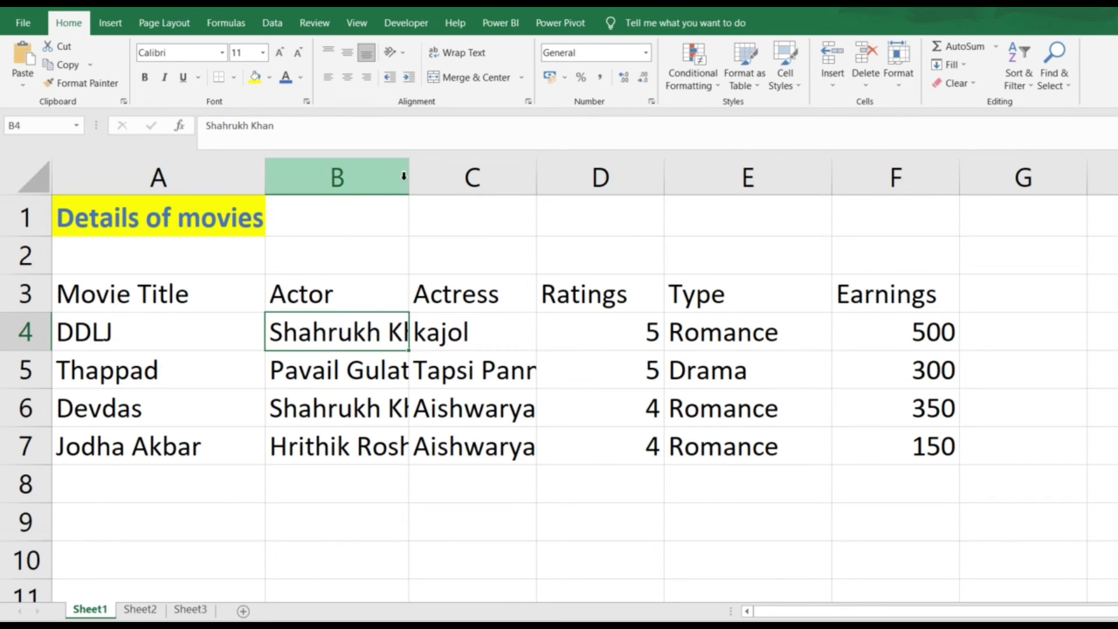
{"action": "left_click_drag", "start_coordinate": [407, 177], "coordinate": [452, 176]}
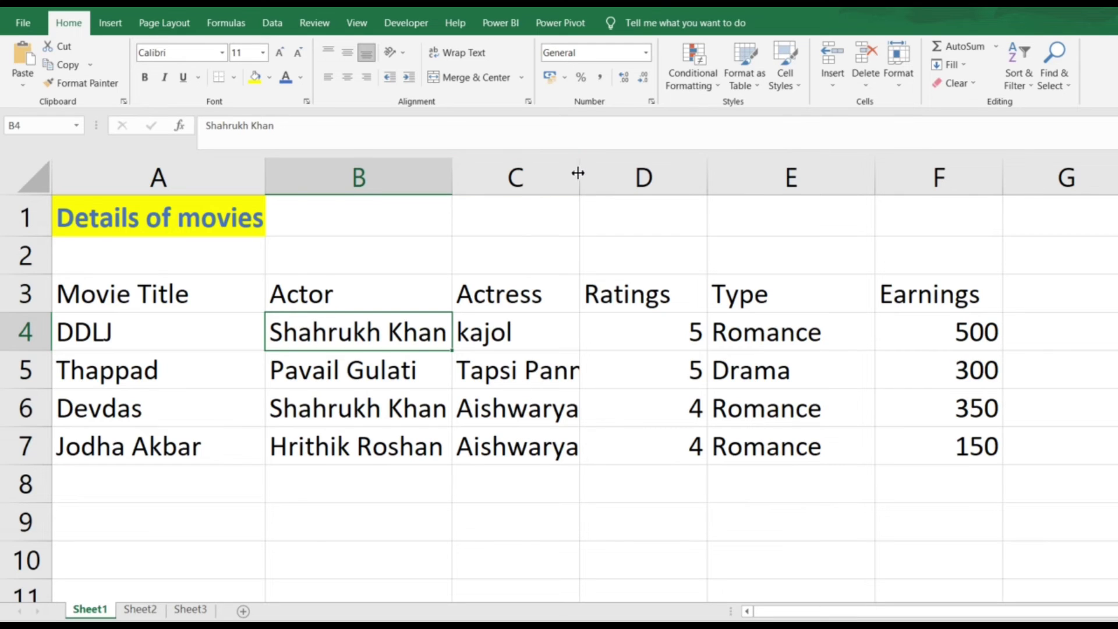
{"action": "left_click_drag", "start_coordinate": [580, 173], "coordinate": [605, 175]}
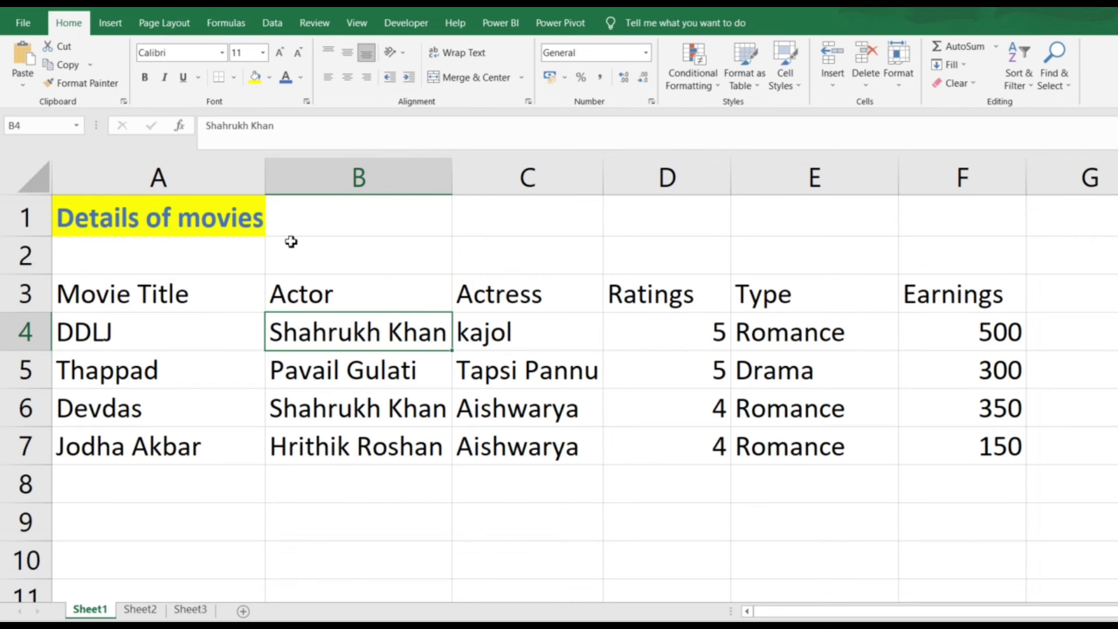
- AutoFit columns A to F to their contents, trying uniform wider and narrower widths in between
{"action": "left_click_drag", "start_coordinate": [165, 187], "coordinate": [961, 175]}
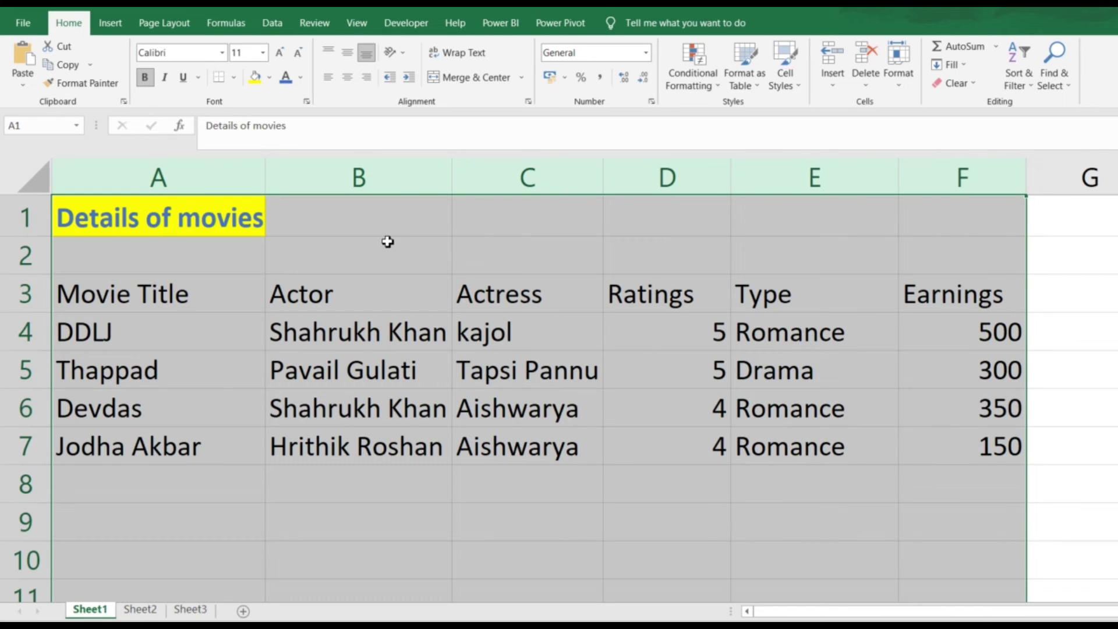
{"action": "double_click", "coordinate": [455, 172]}
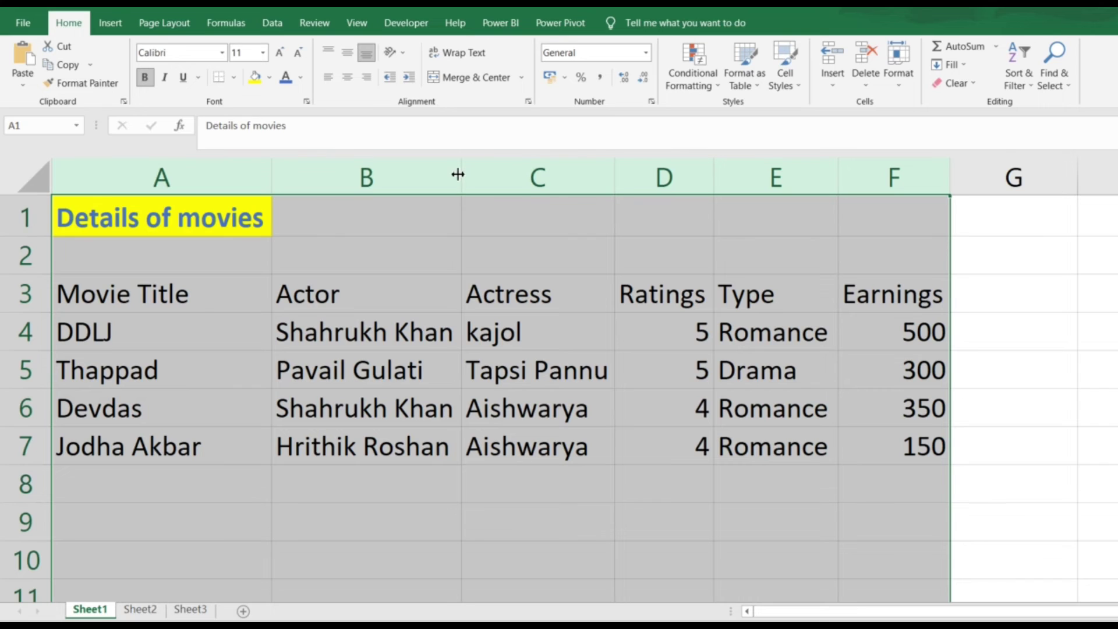
{"action": "left_click_drag", "start_coordinate": [458, 174], "coordinate": [436, 175]}
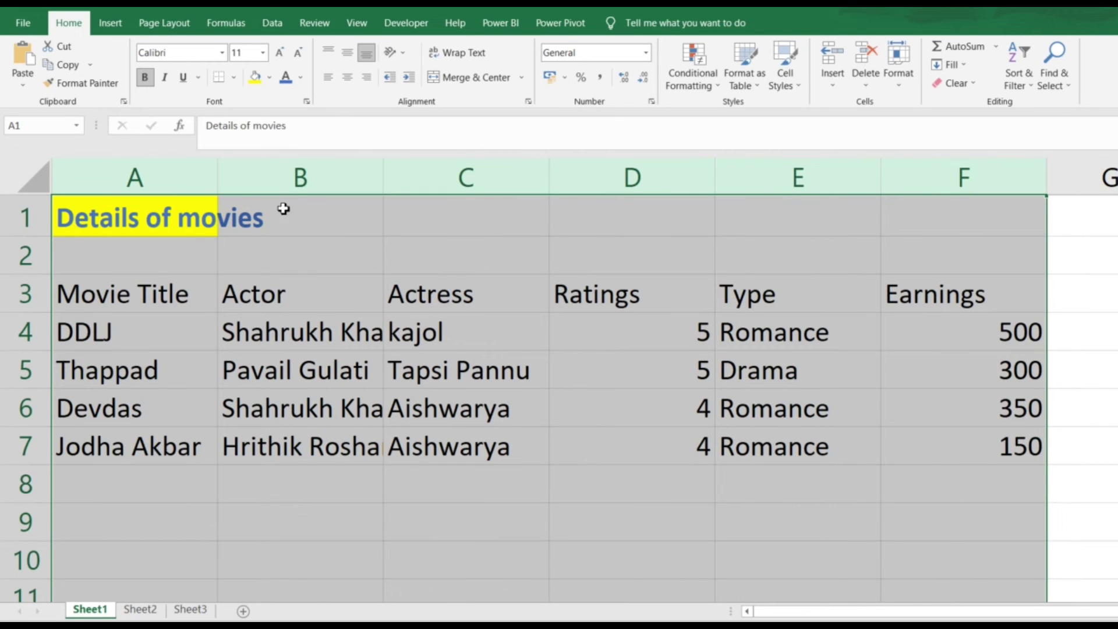
{"action": "left_click_drag", "start_coordinate": [719, 182], "coordinate": [669, 179]}
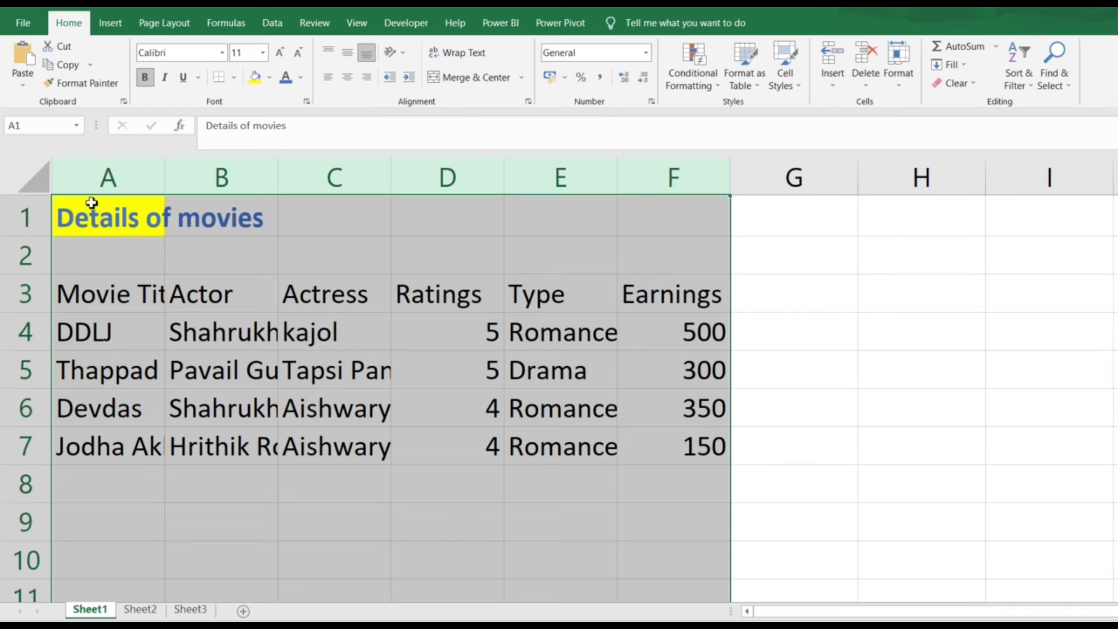
{"action": "double_click", "coordinate": [283, 172]}
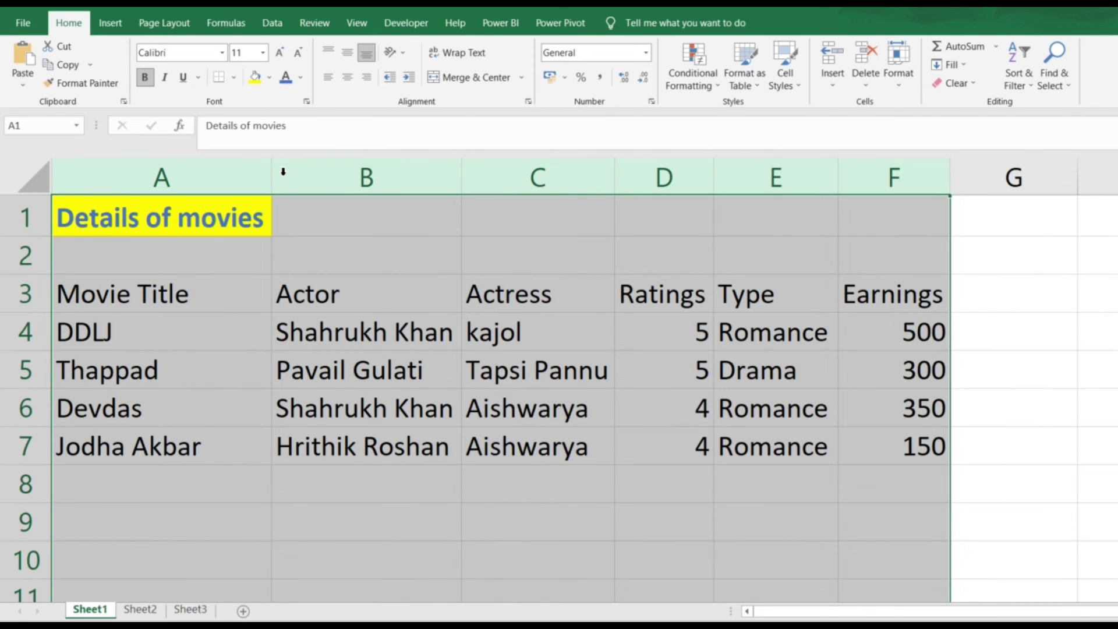
- Merge and center the "Details of movies" title across A1 to F1
{"action": "left_click", "coordinate": [201, 289]}
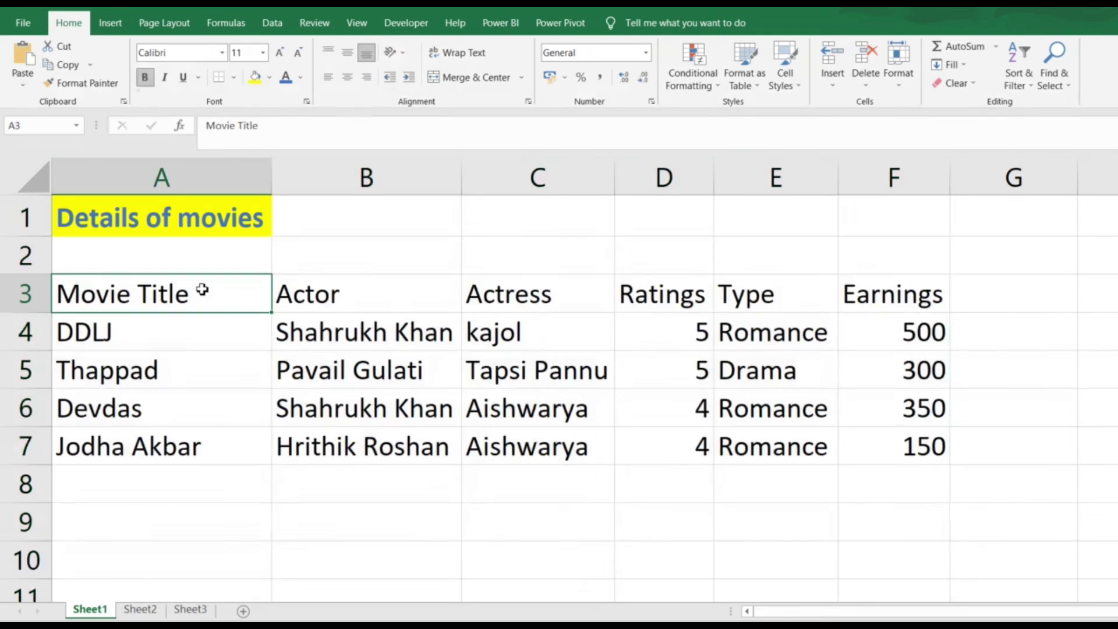
{"action": "left_click_drag", "start_coordinate": [201, 289], "coordinate": [430, 334]}
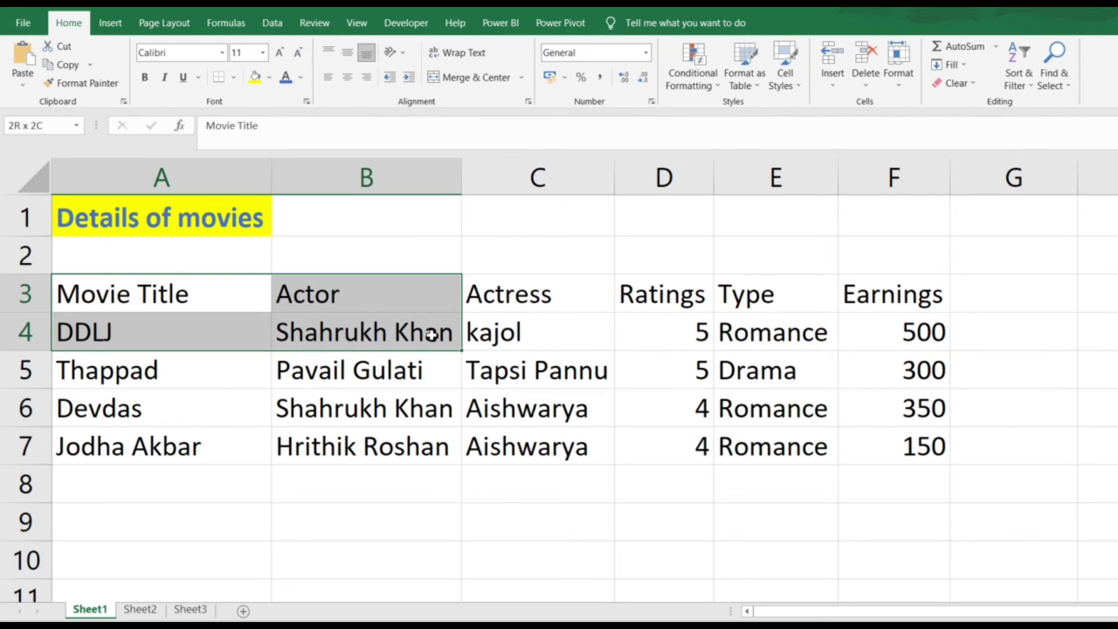
{"action": "left_click_drag", "start_coordinate": [237, 212], "coordinate": [881, 198]}
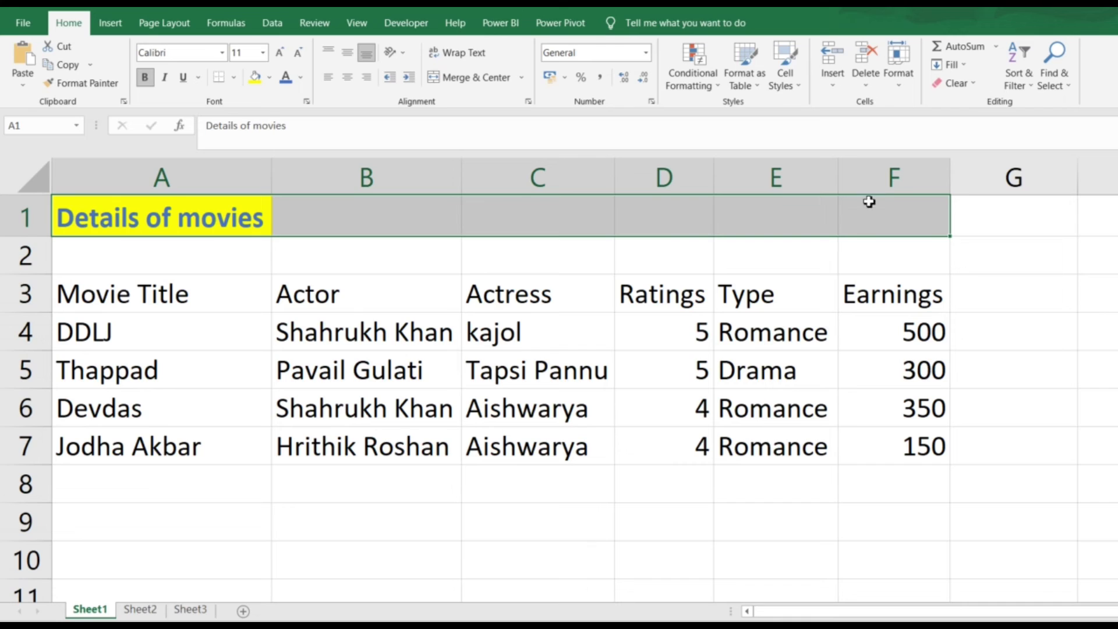
{"action": "left_click", "coordinate": [483, 78]}
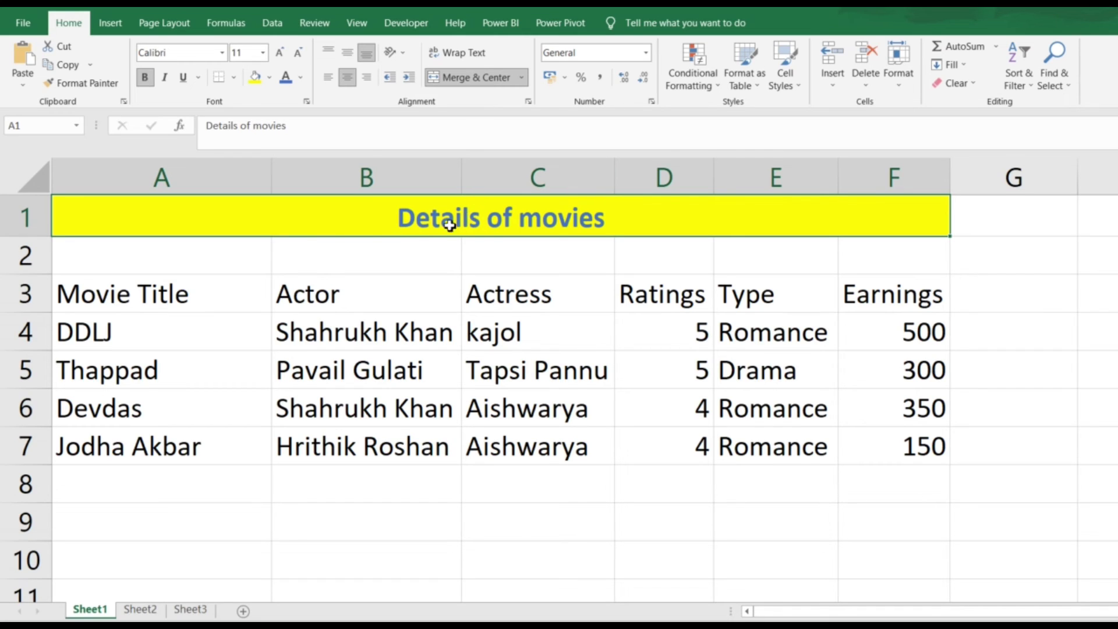
- Apply all borders to the movie table in A3:F7
{"action": "left_click_drag", "start_coordinate": [195, 287], "coordinate": [870, 441]}
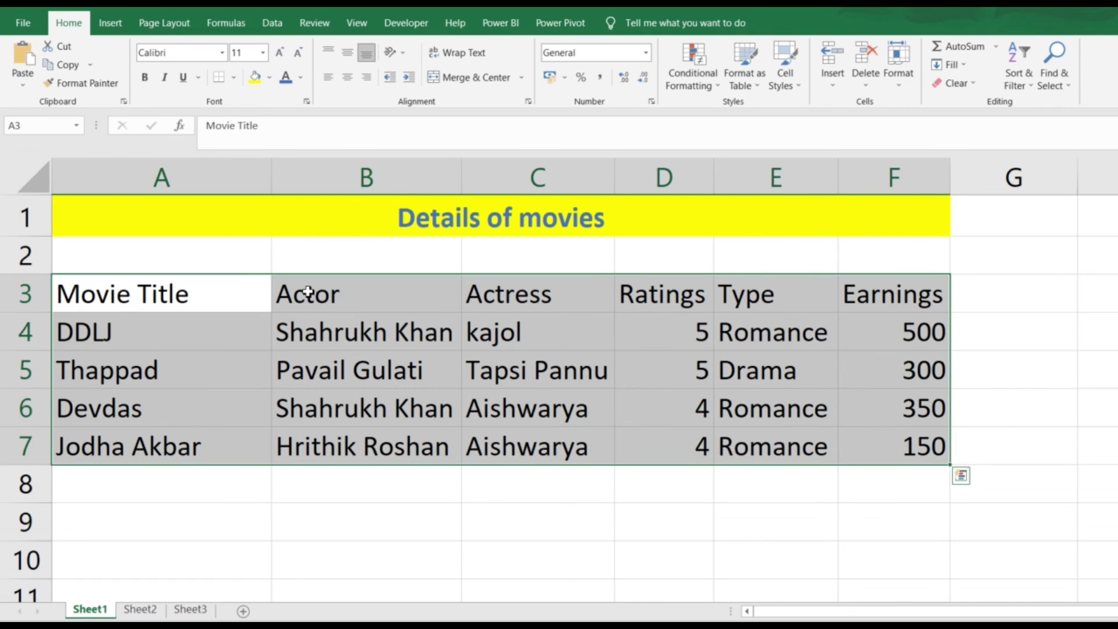
{"action": "left_click", "coordinate": [264, 295]}
{"action": "left_click_drag", "start_coordinate": [263, 295], "coordinate": [869, 441]}
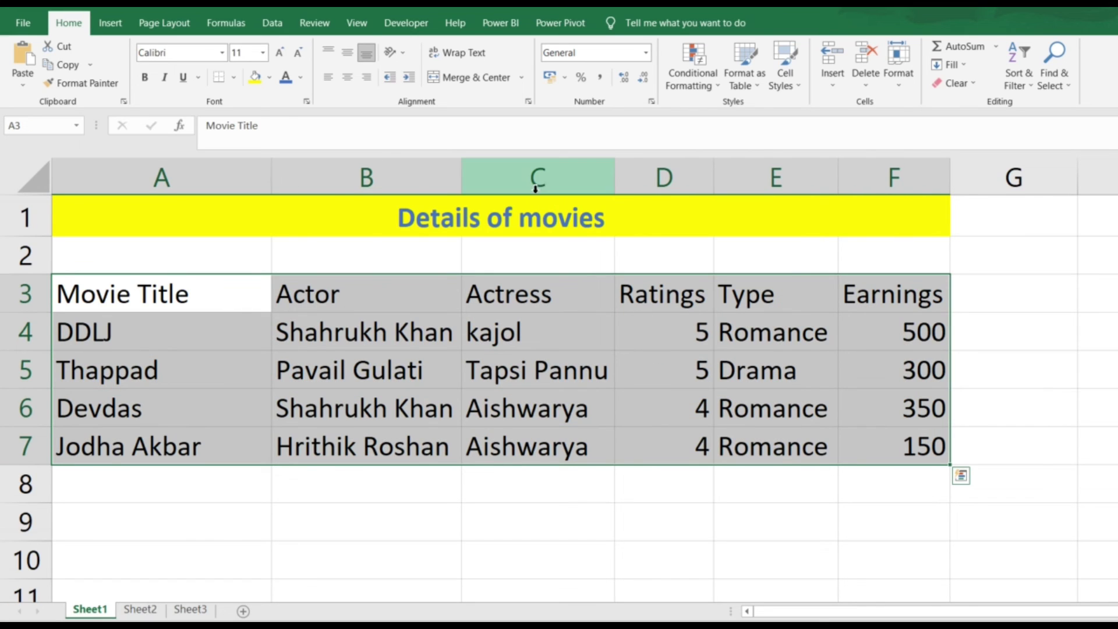
{"action": "left_click", "coordinate": [235, 82]}
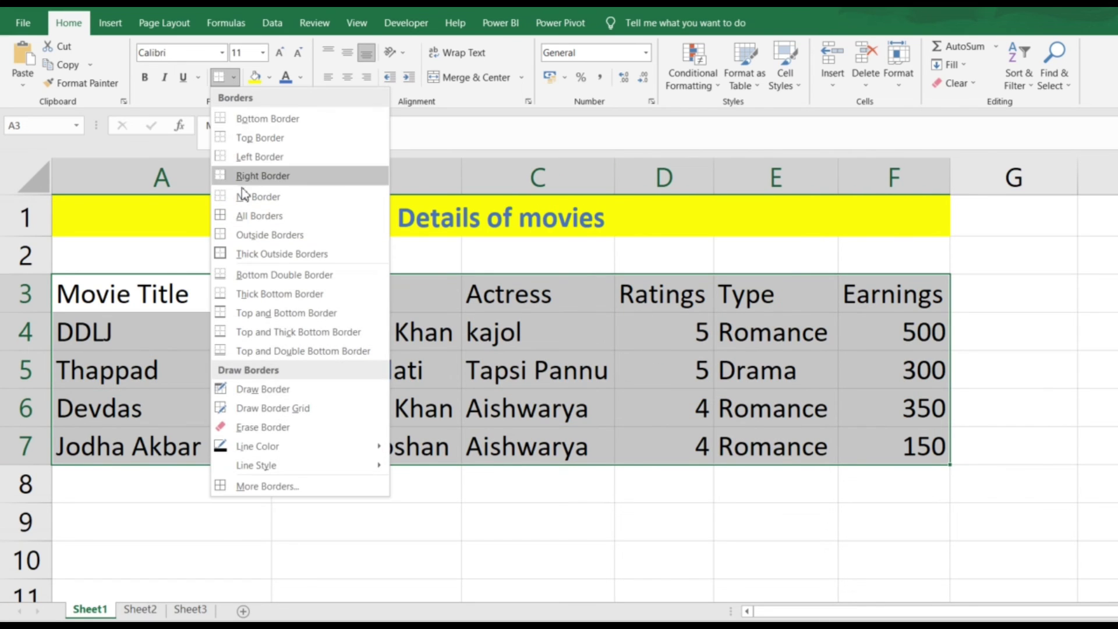
{"action": "left_click", "coordinate": [251, 213]}
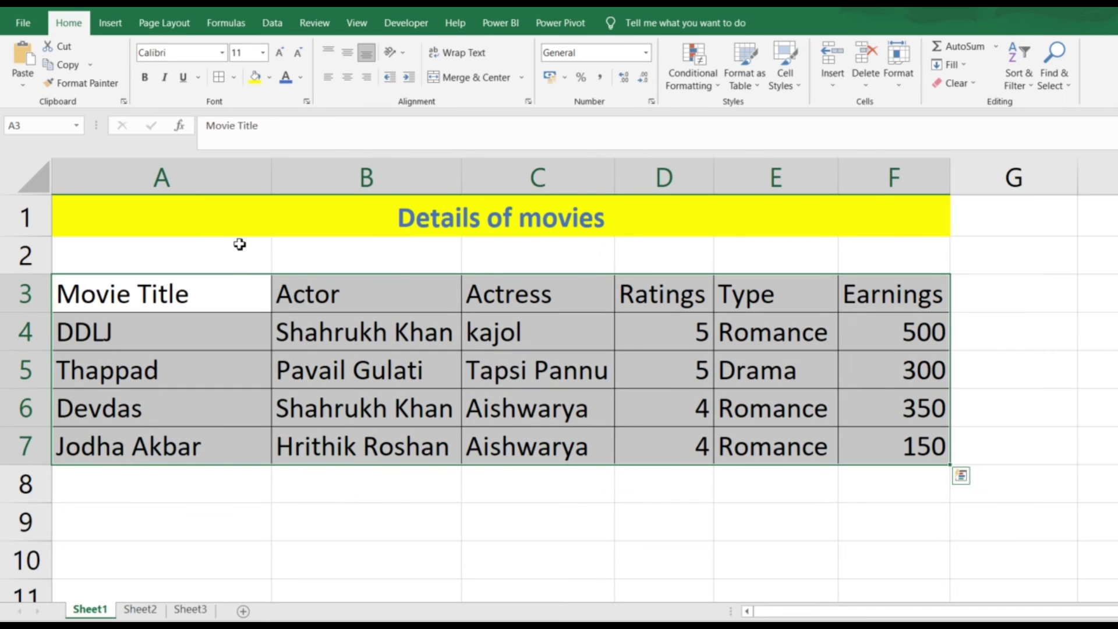
- Make the header row A3:F3 bold, underlined and centered
{"action": "left_click", "coordinate": [237, 298]}
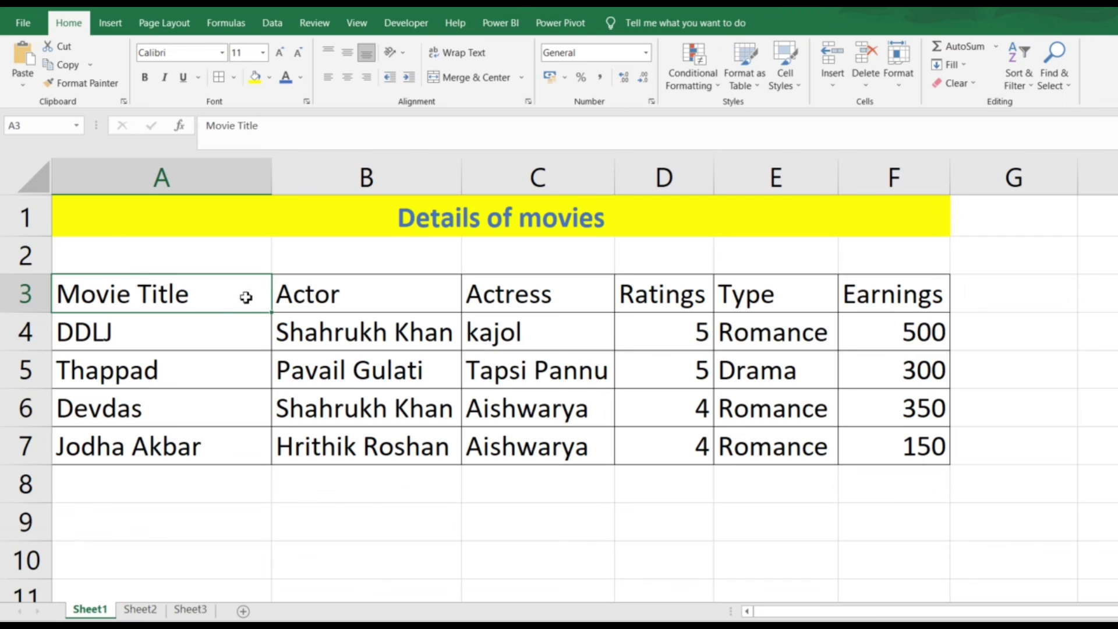
{"action": "left_click_drag", "start_coordinate": [245, 294], "coordinate": [860, 296]}
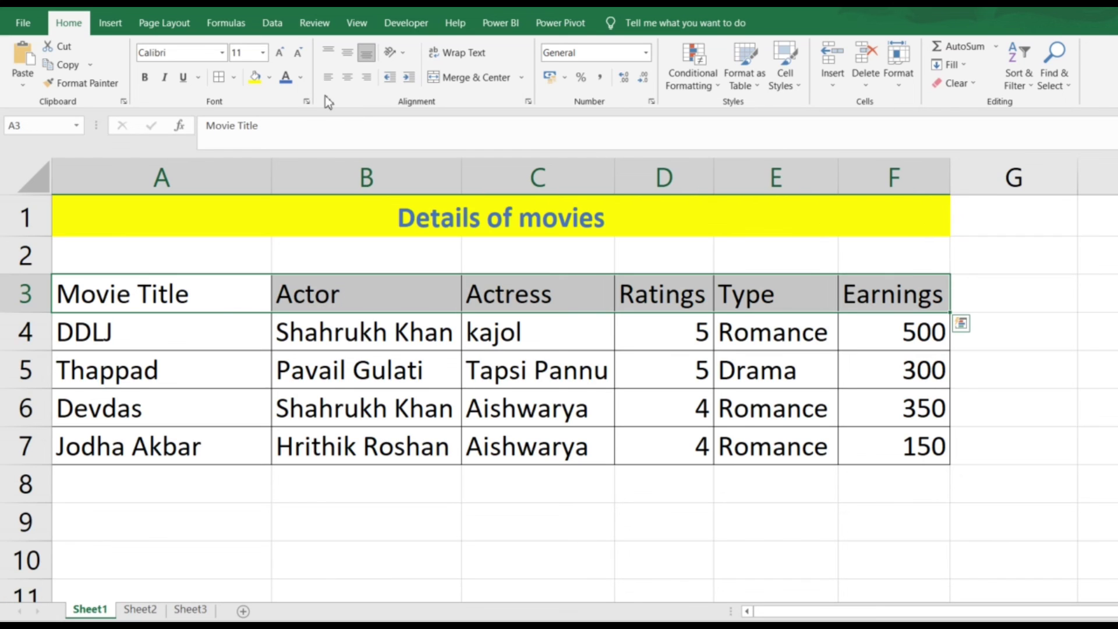
{"action": "left_click", "coordinate": [147, 81]}
{"action": "left_click", "coordinate": [181, 80]}
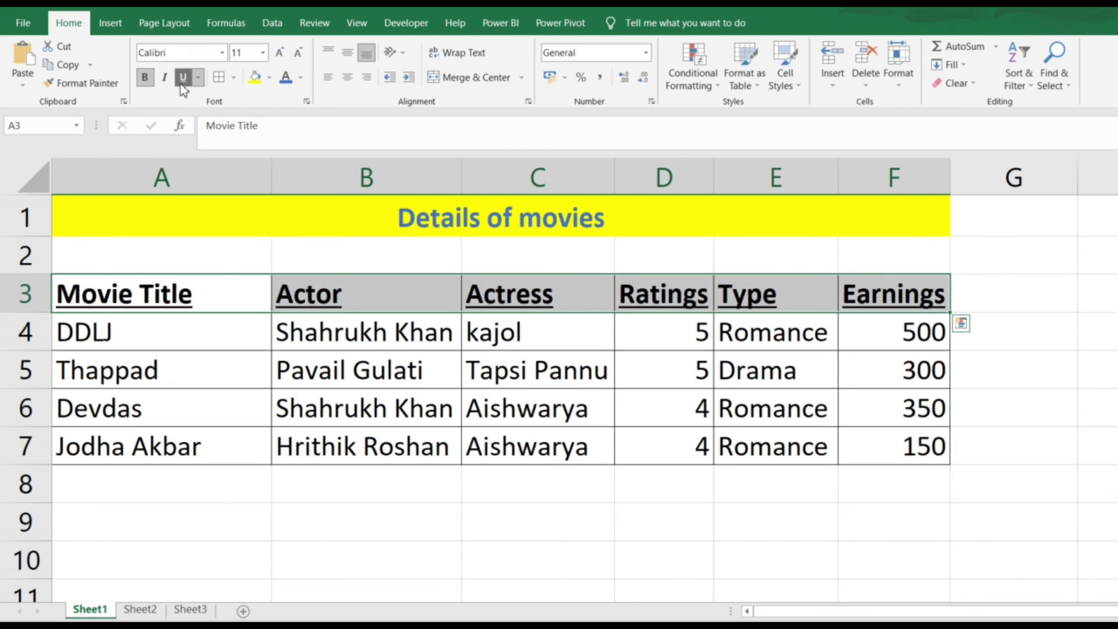
{"action": "left_click", "coordinate": [349, 77]}
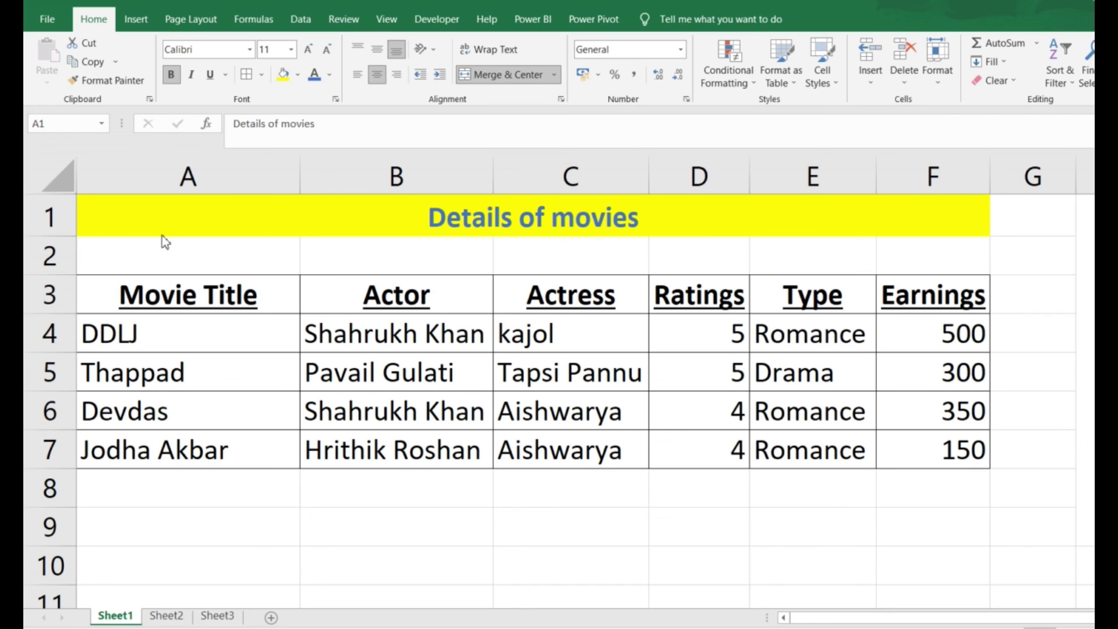
- Select the range B3:C6 and narrow column A slightly, keeping all movie titles fully readable
{"action": "left_click", "coordinate": [369, 291]}
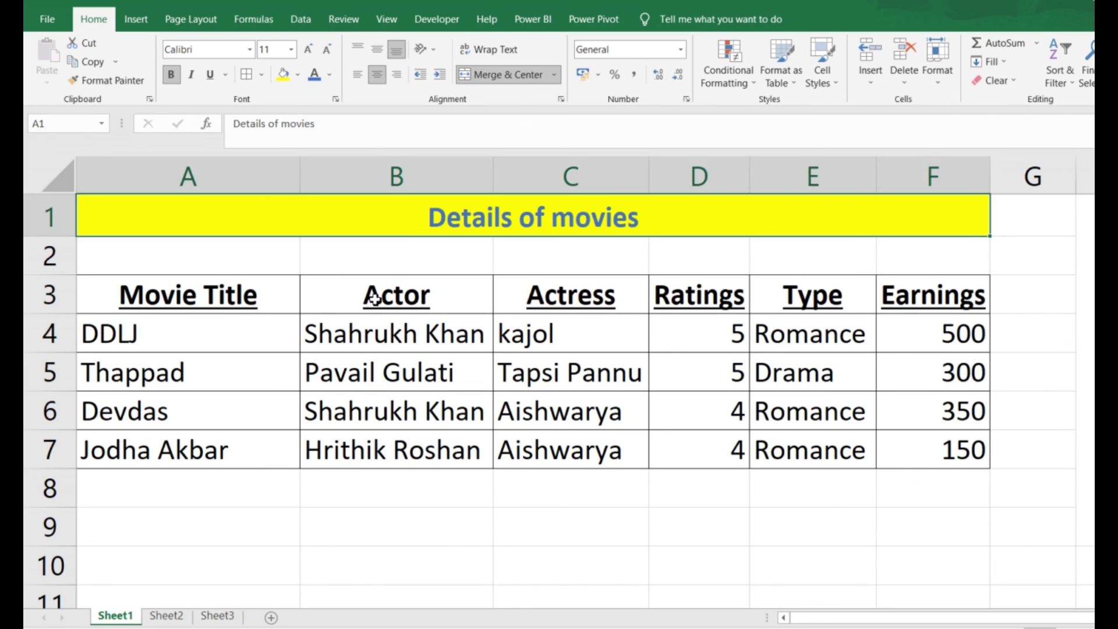
{"action": "left_click_drag", "start_coordinate": [369, 290], "coordinate": [636, 413]}
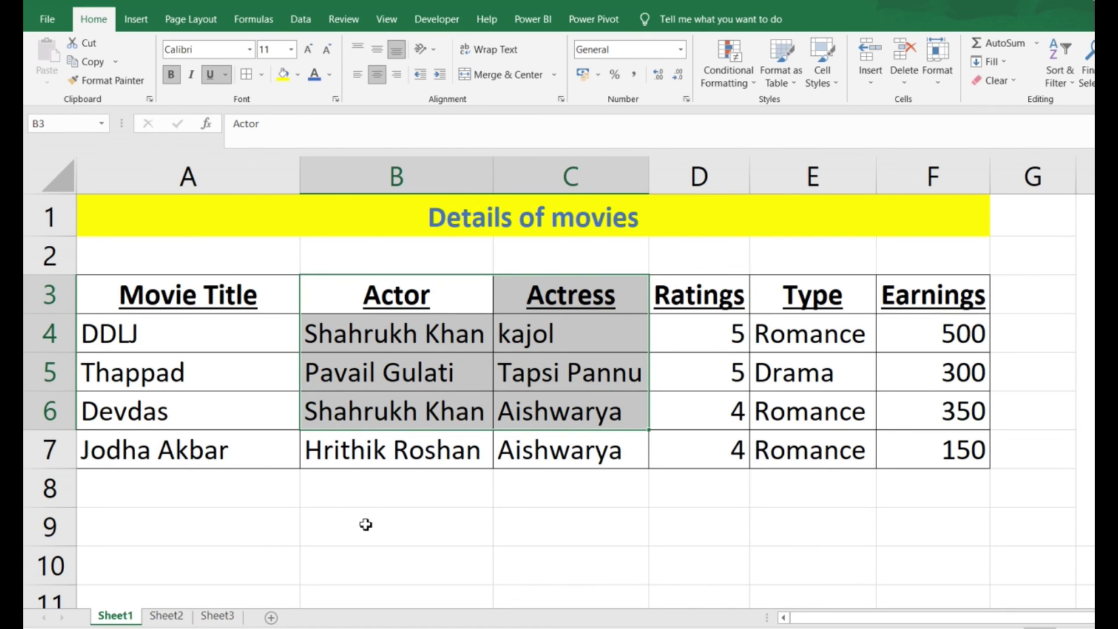
{"action": "left_click", "coordinate": [159, 617]}
{"action": "left_click", "coordinate": [127, 617]}
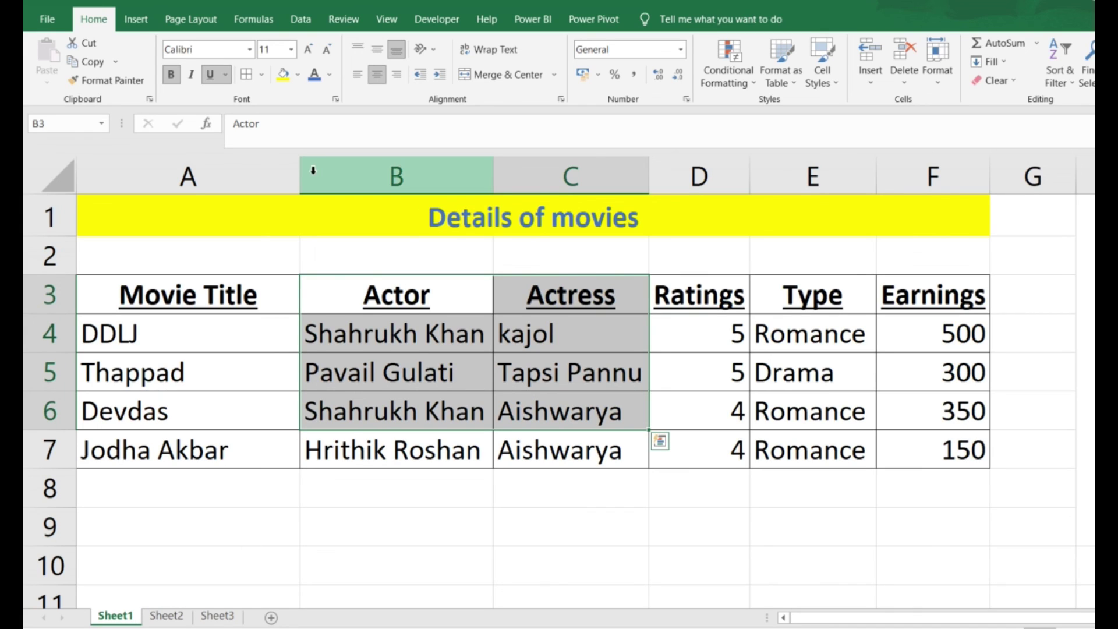
{"action": "left_click_drag", "start_coordinate": [300, 172], "coordinate": [278, 172]}
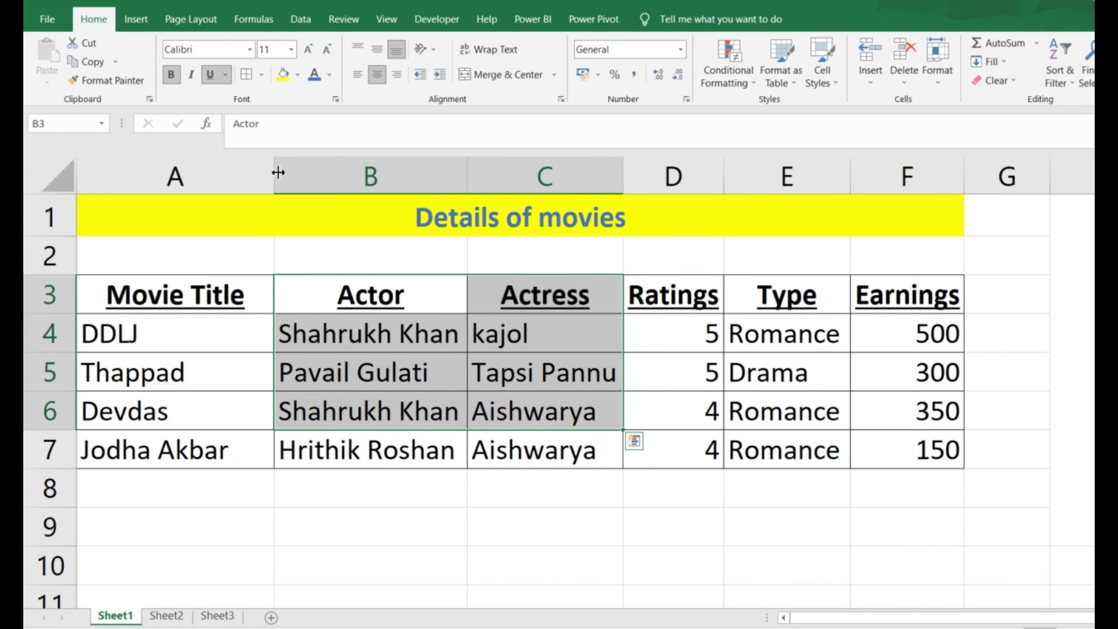
- Move the active cell one cell at a time around columns A to C of the table, ending on B5
{"action": "key", "text": "Left"}
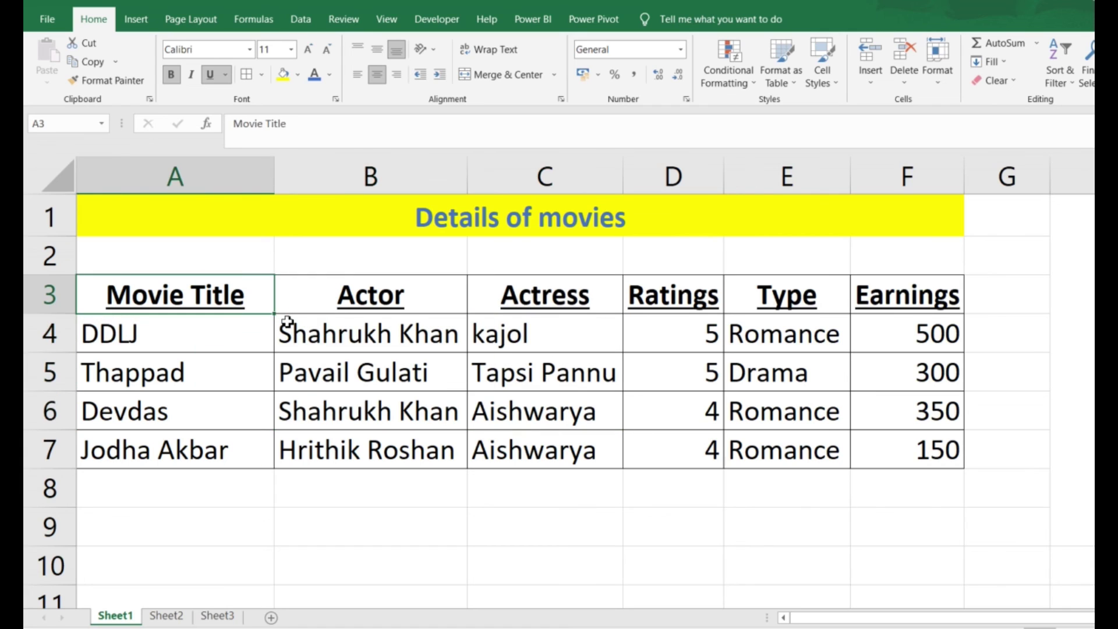
{"action": "key", "text": "Up"}
{"action": "key", "text": "Right"}
{"action": "key", "text": "Down"}
{"action": "key", "text": "Down"}
{"action": "key", "text": "Left"}
{"action": "key", "text": "Down"}
{"action": "key", "text": "Down"}
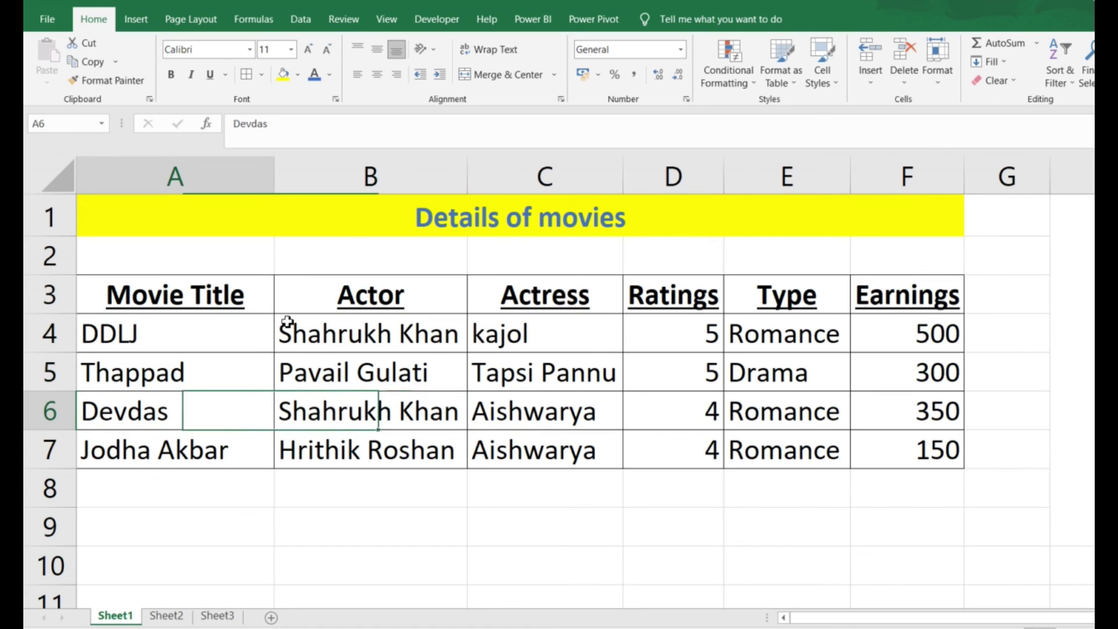
{"action": "key", "text": "Right"}
{"action": "key", "text": "Up"}
{"action": "key", "text": "Up"}
{"action": "key", "text": "Left"}
{"action": "key", "text": "Right"}
{"action": "key", "text": "Right"}
{"action": "key", "text": "Down"}
{"action": "key", "text": "Left"}
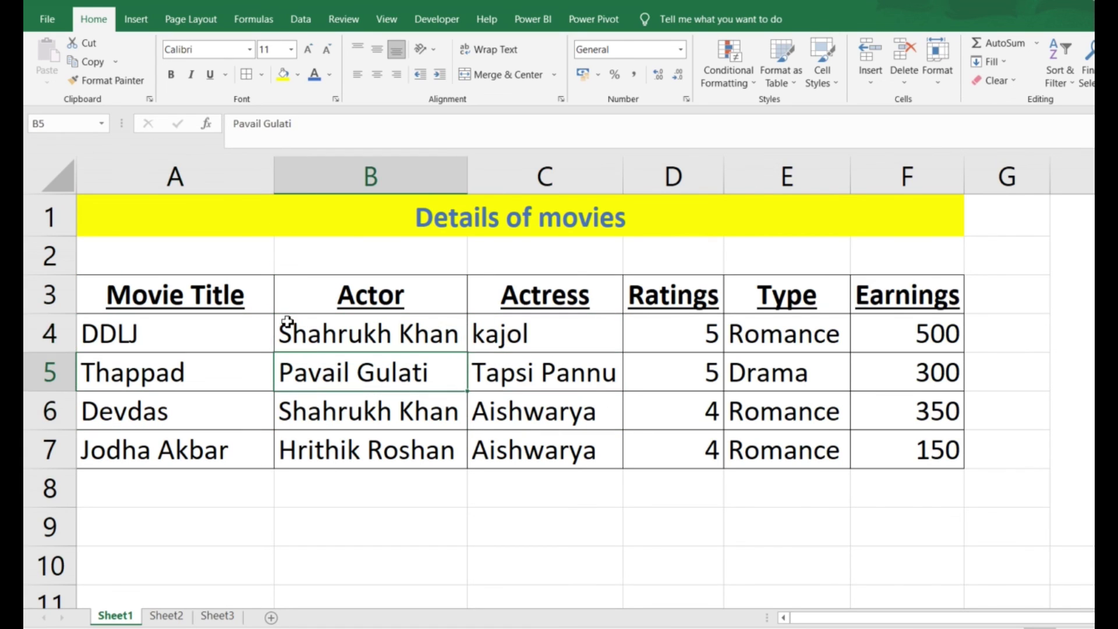